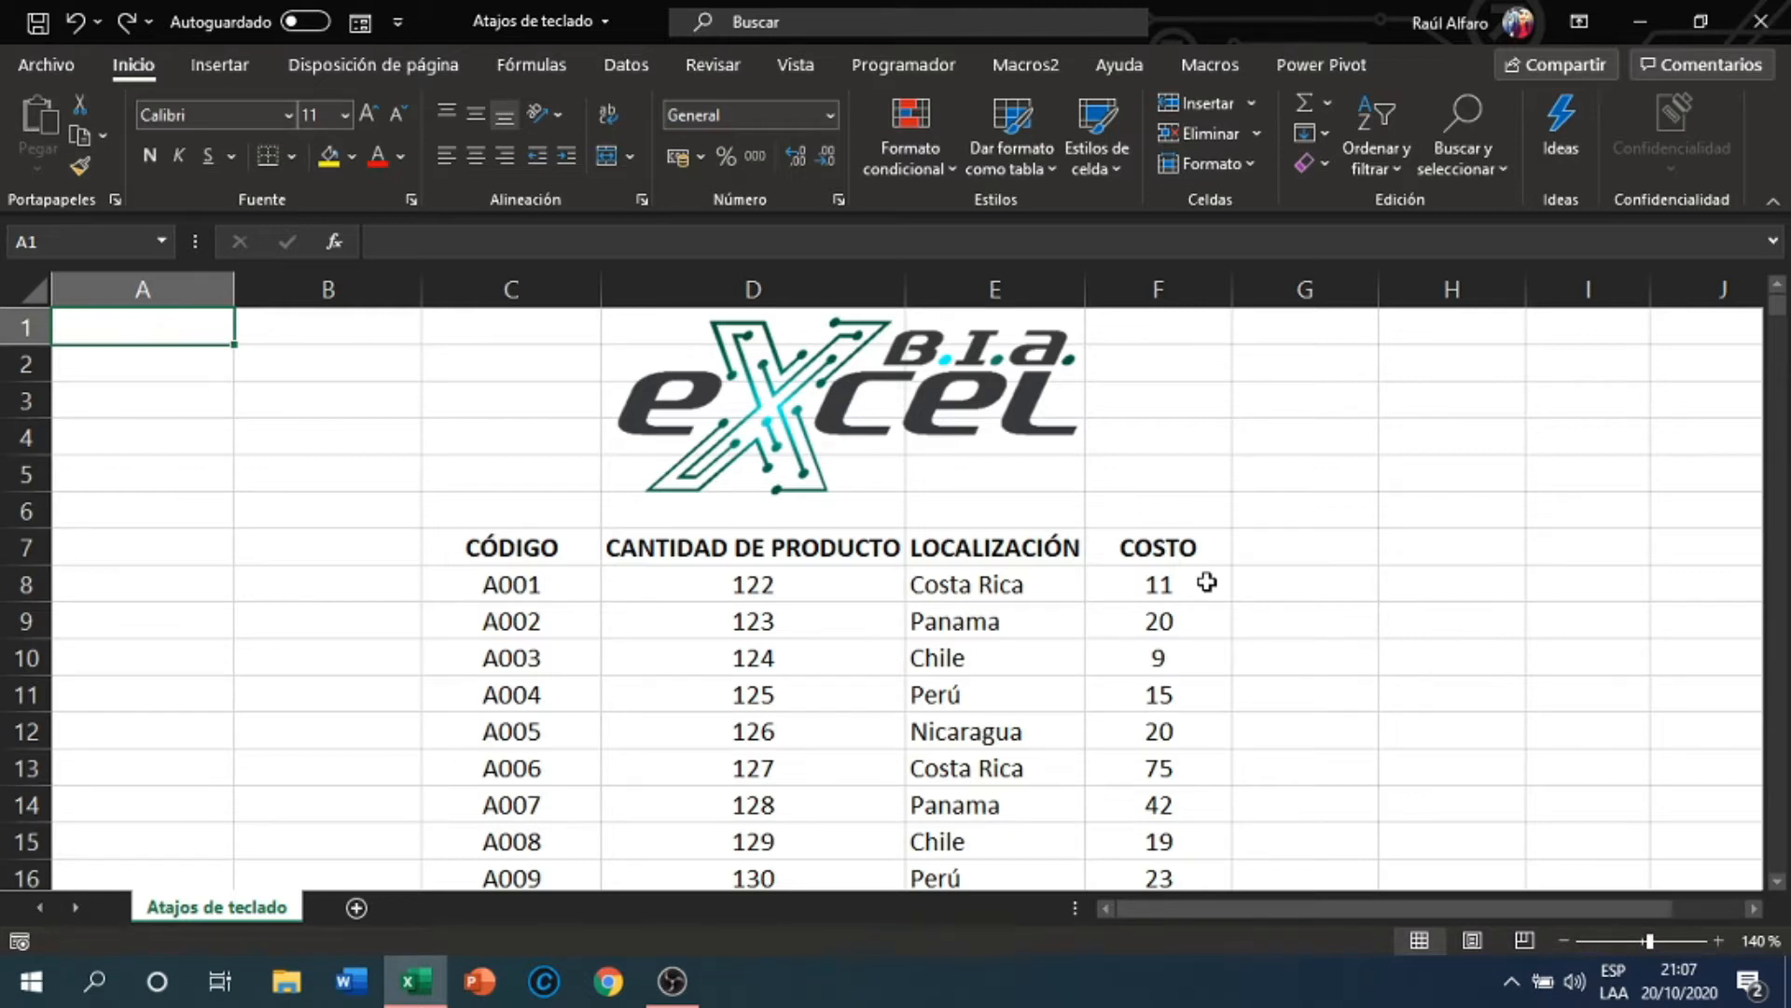
Jump from the CÓDIGO header in C7 to the last record of column C, and on to the sheet's last row
click(555, 548)
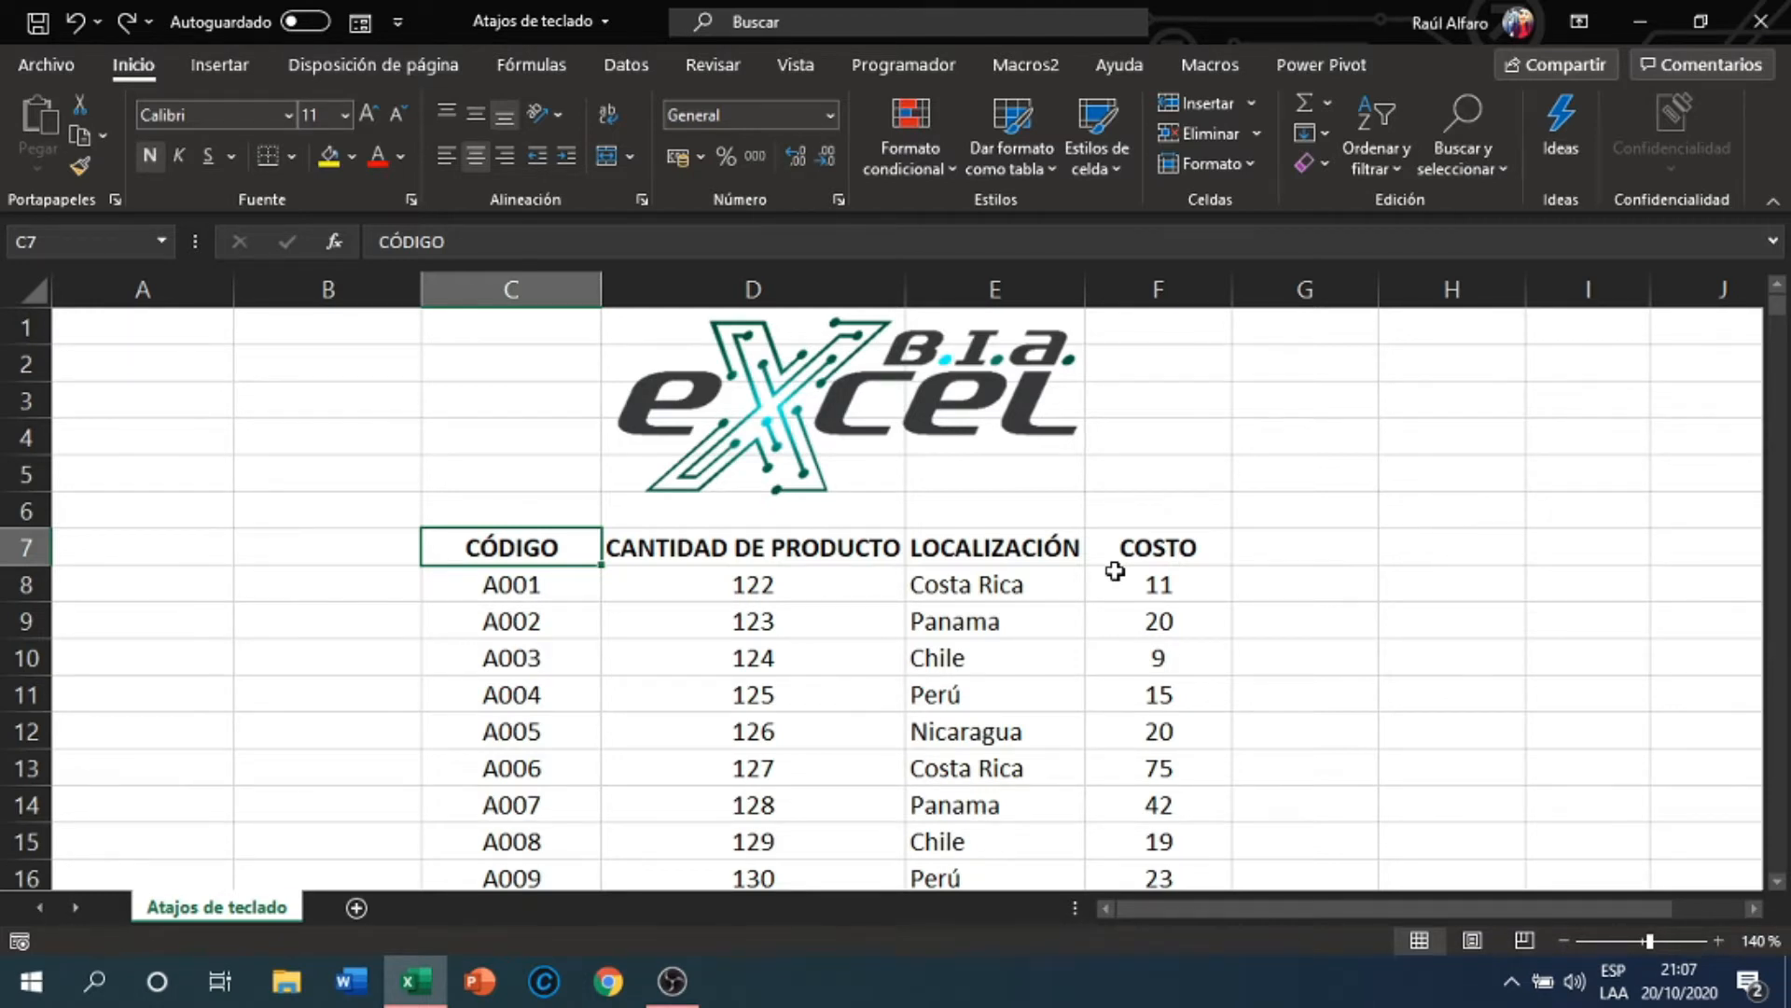
key(ctrl+Down)
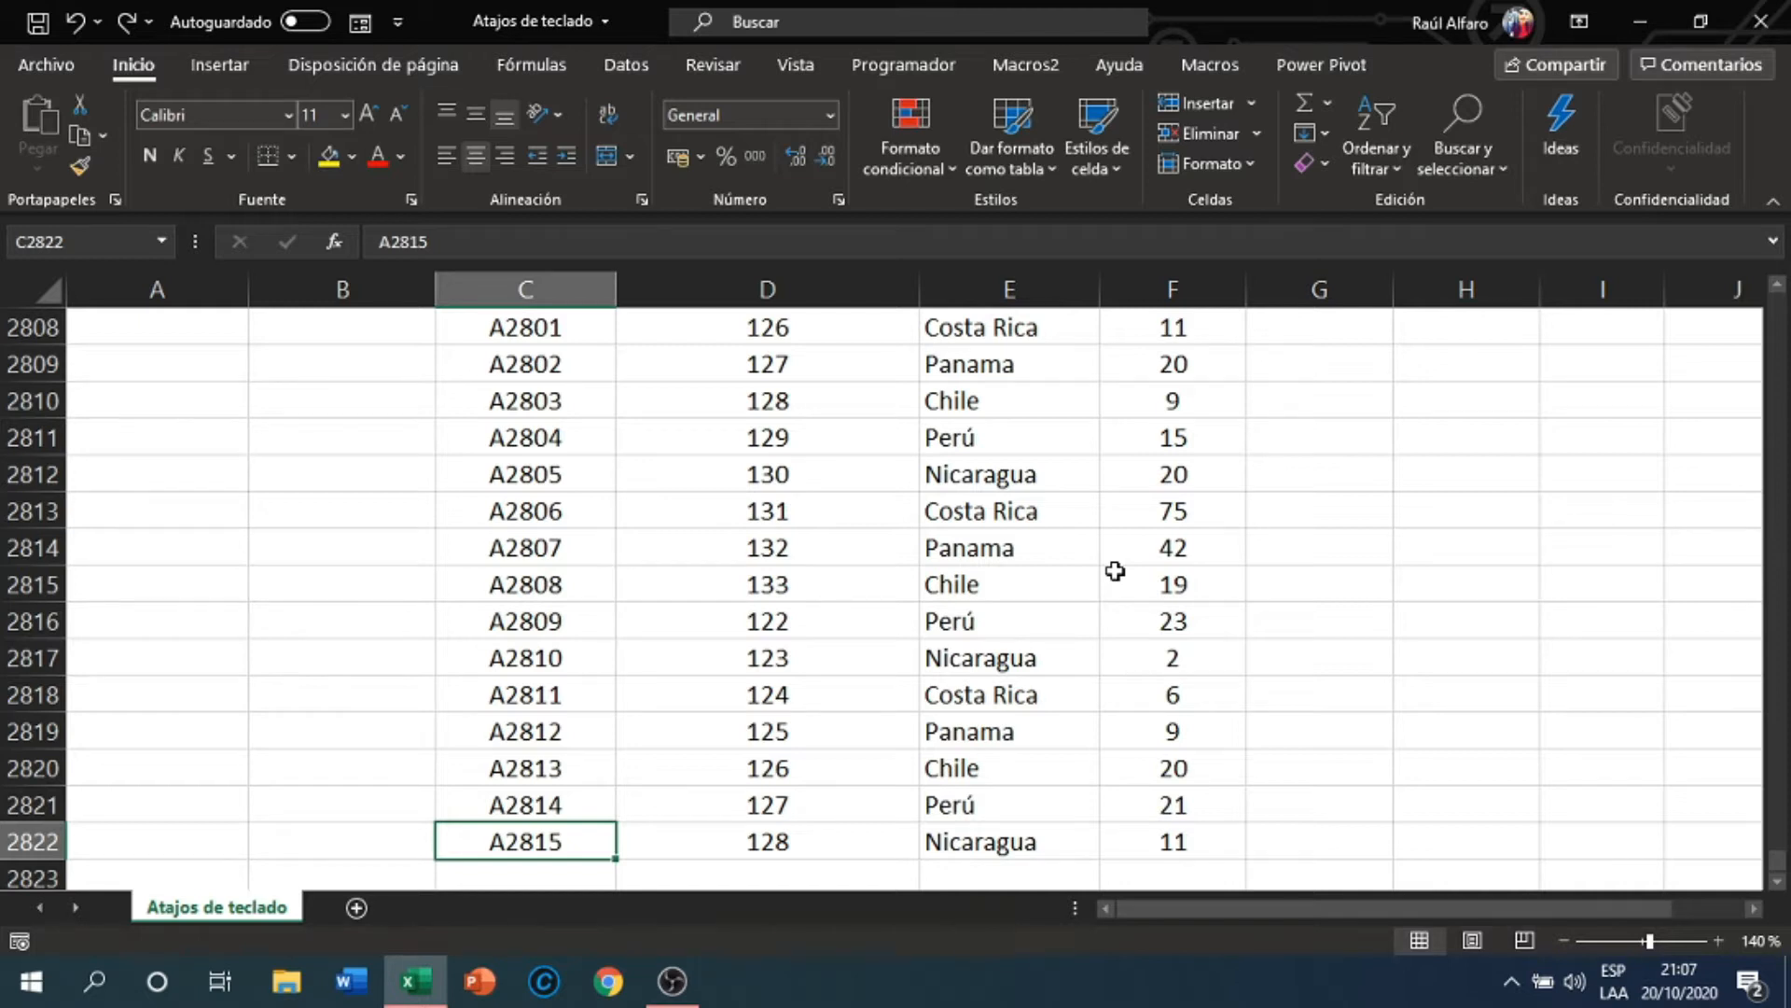
key(ctrl+Down)
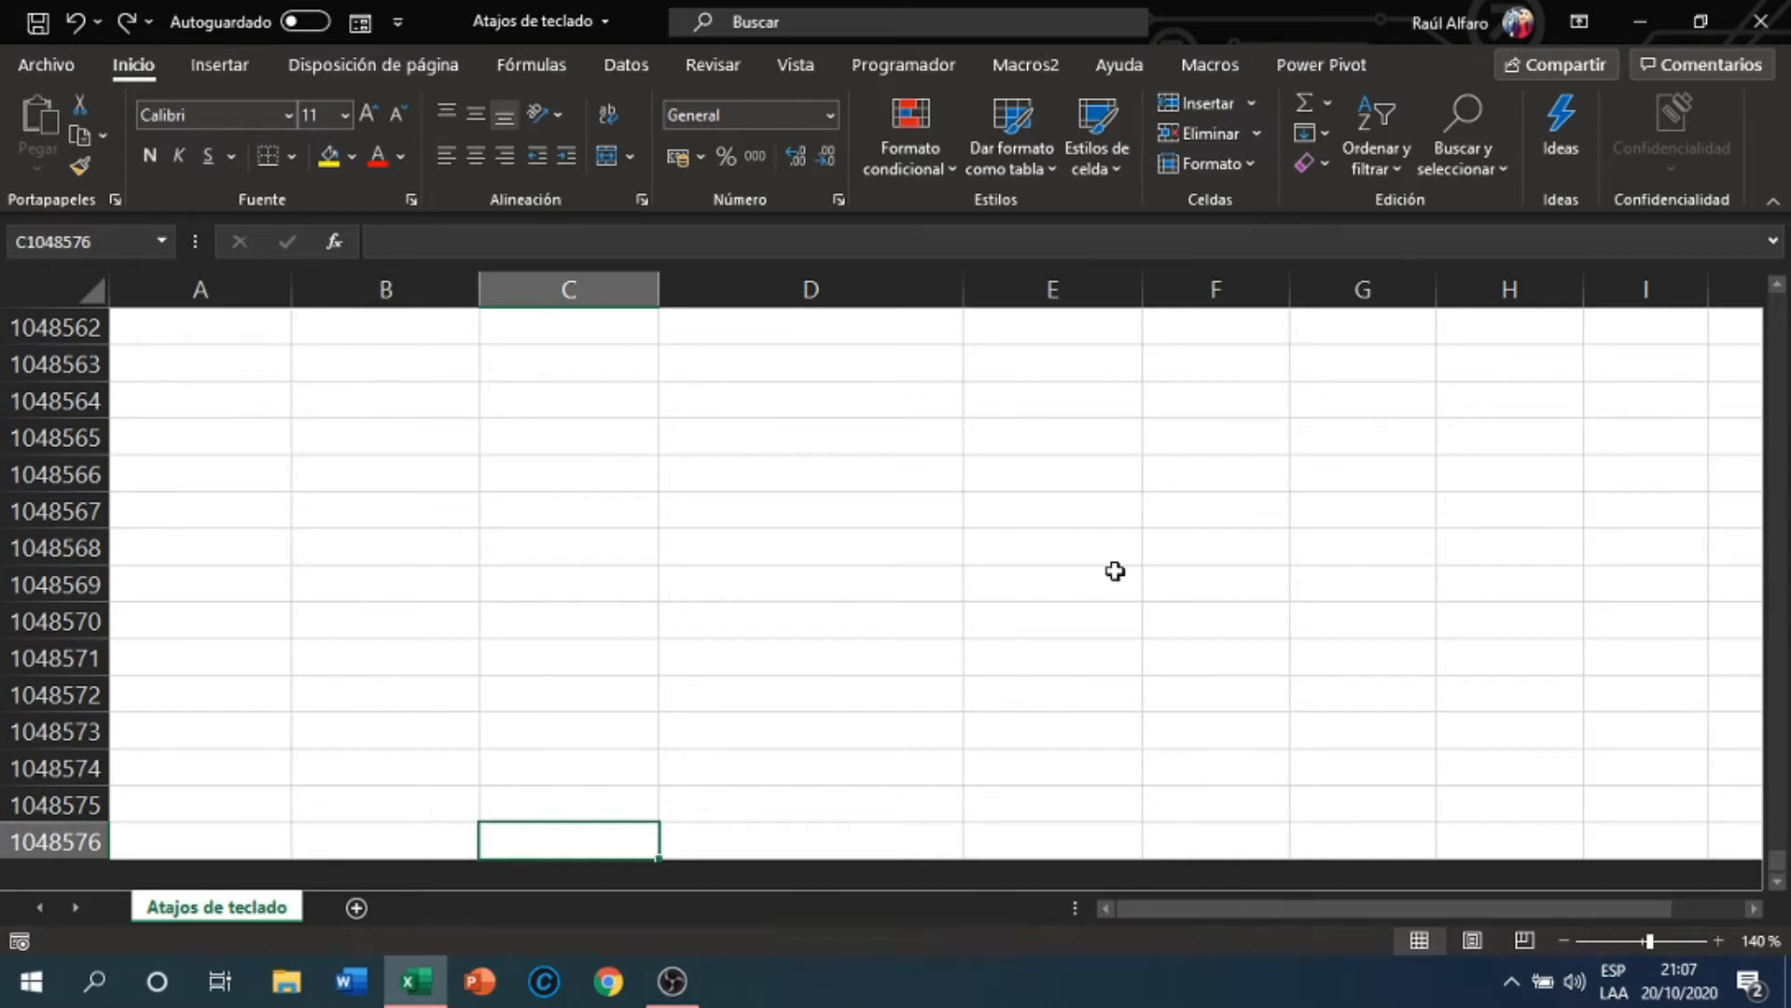
Jump back up column C to C1, and return from C3 down to the CÓDIGO header in C7
key(ctrl+Up)
key(ctrl+Up)
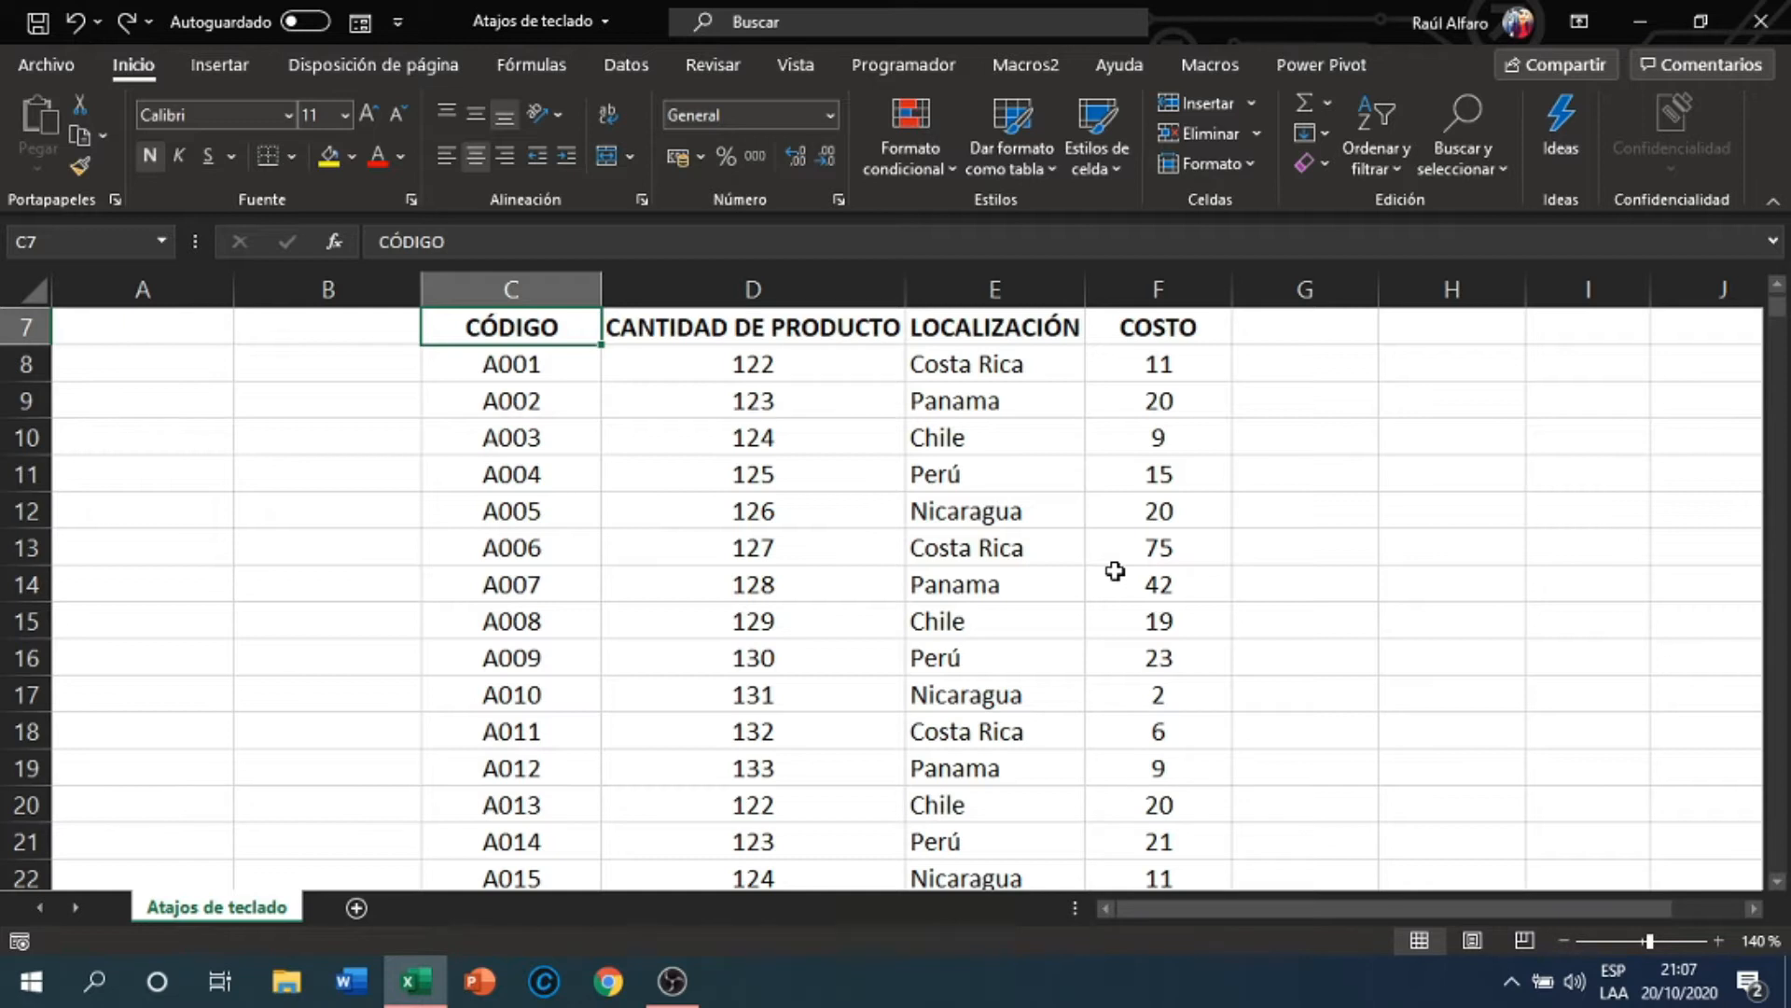
key(ctrl+Up)
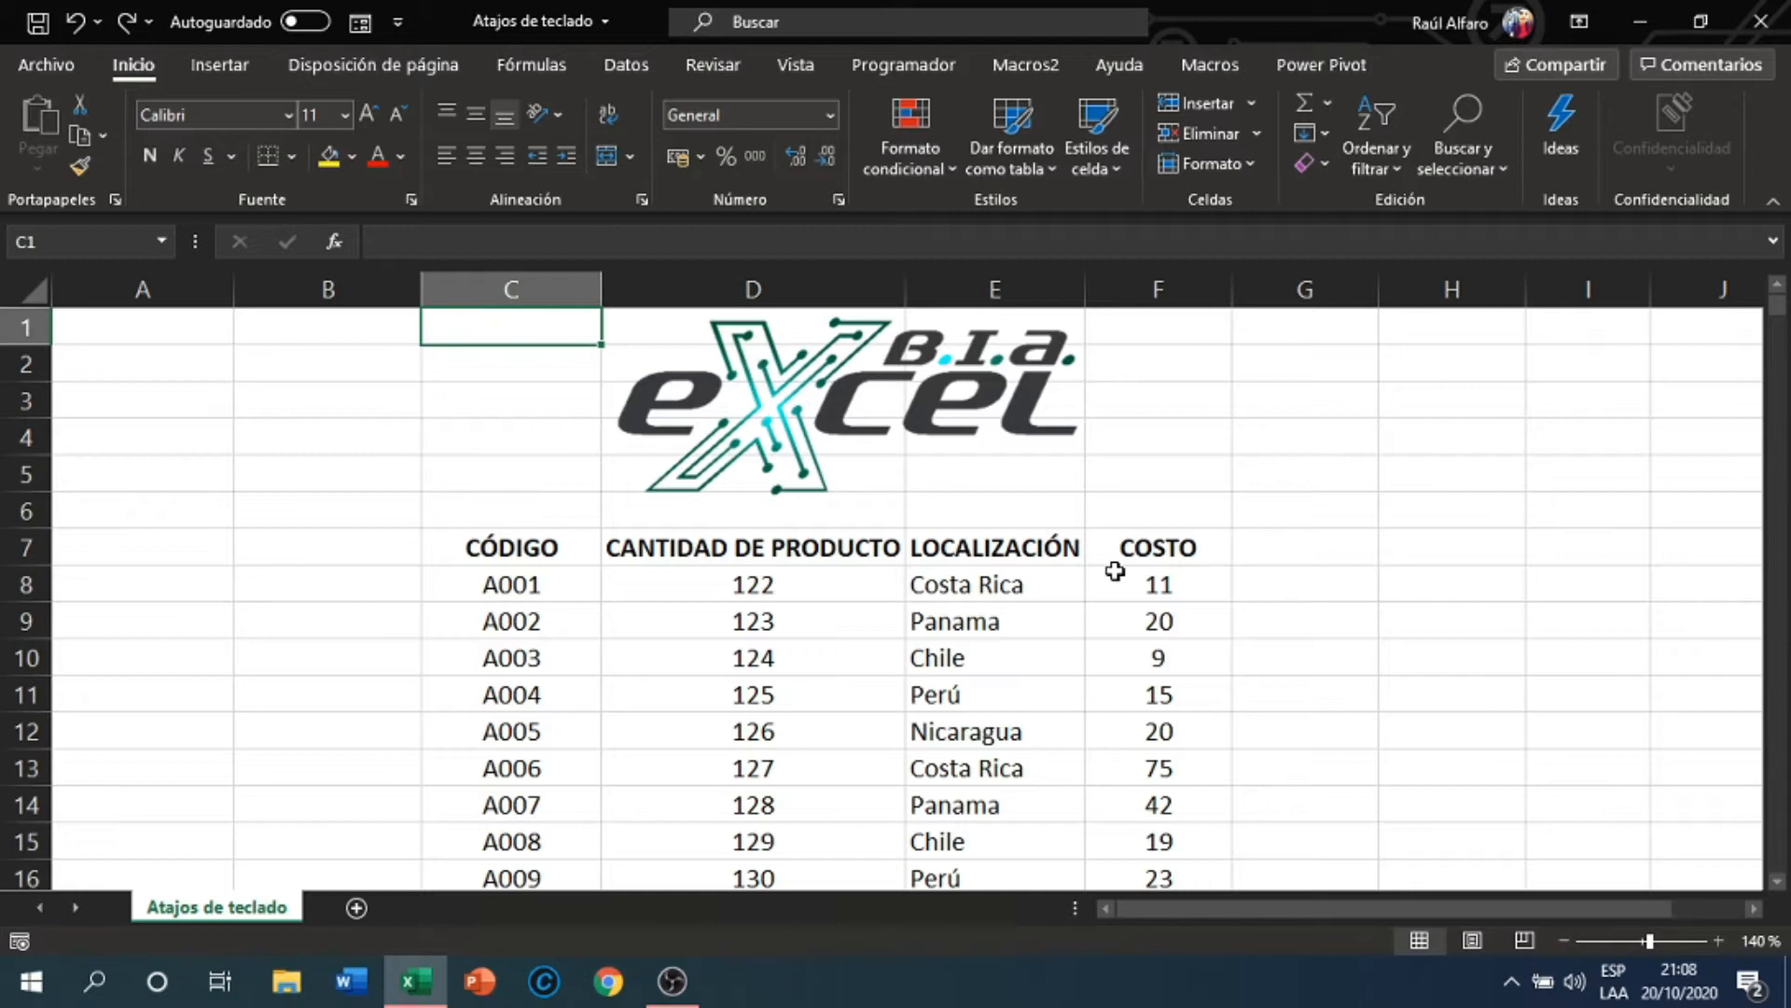
key(Down)
key(Down)
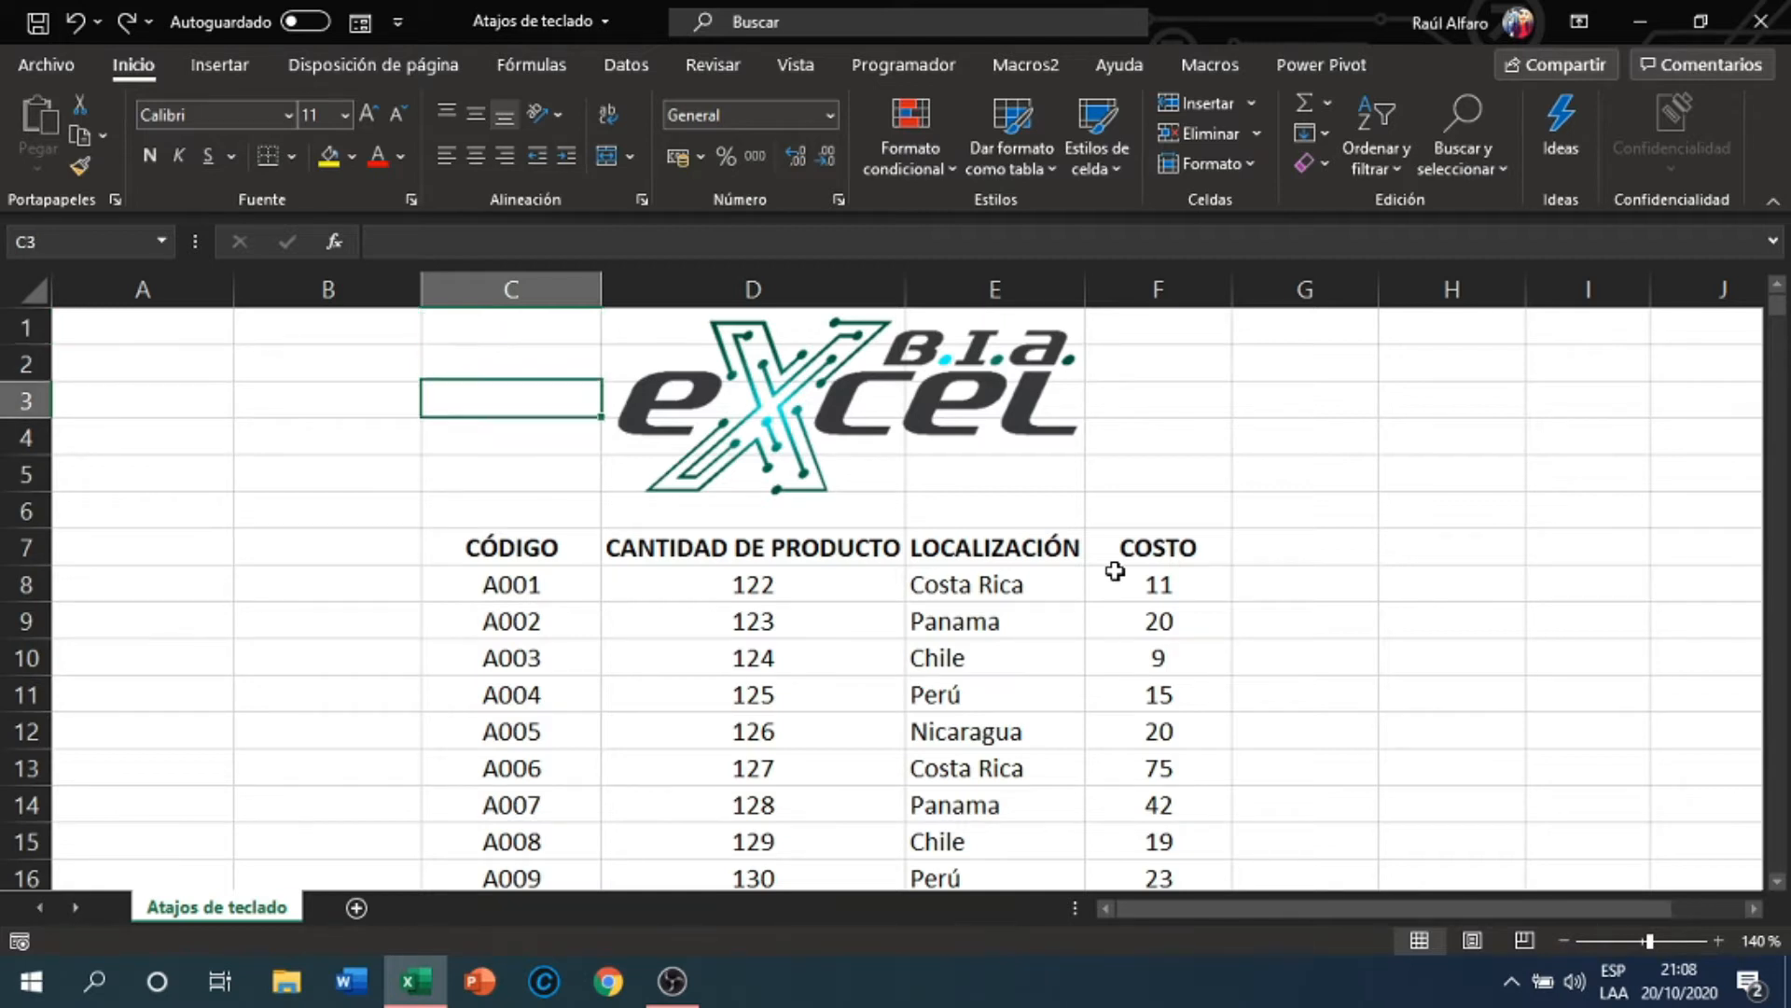
key(ctrl+Down)
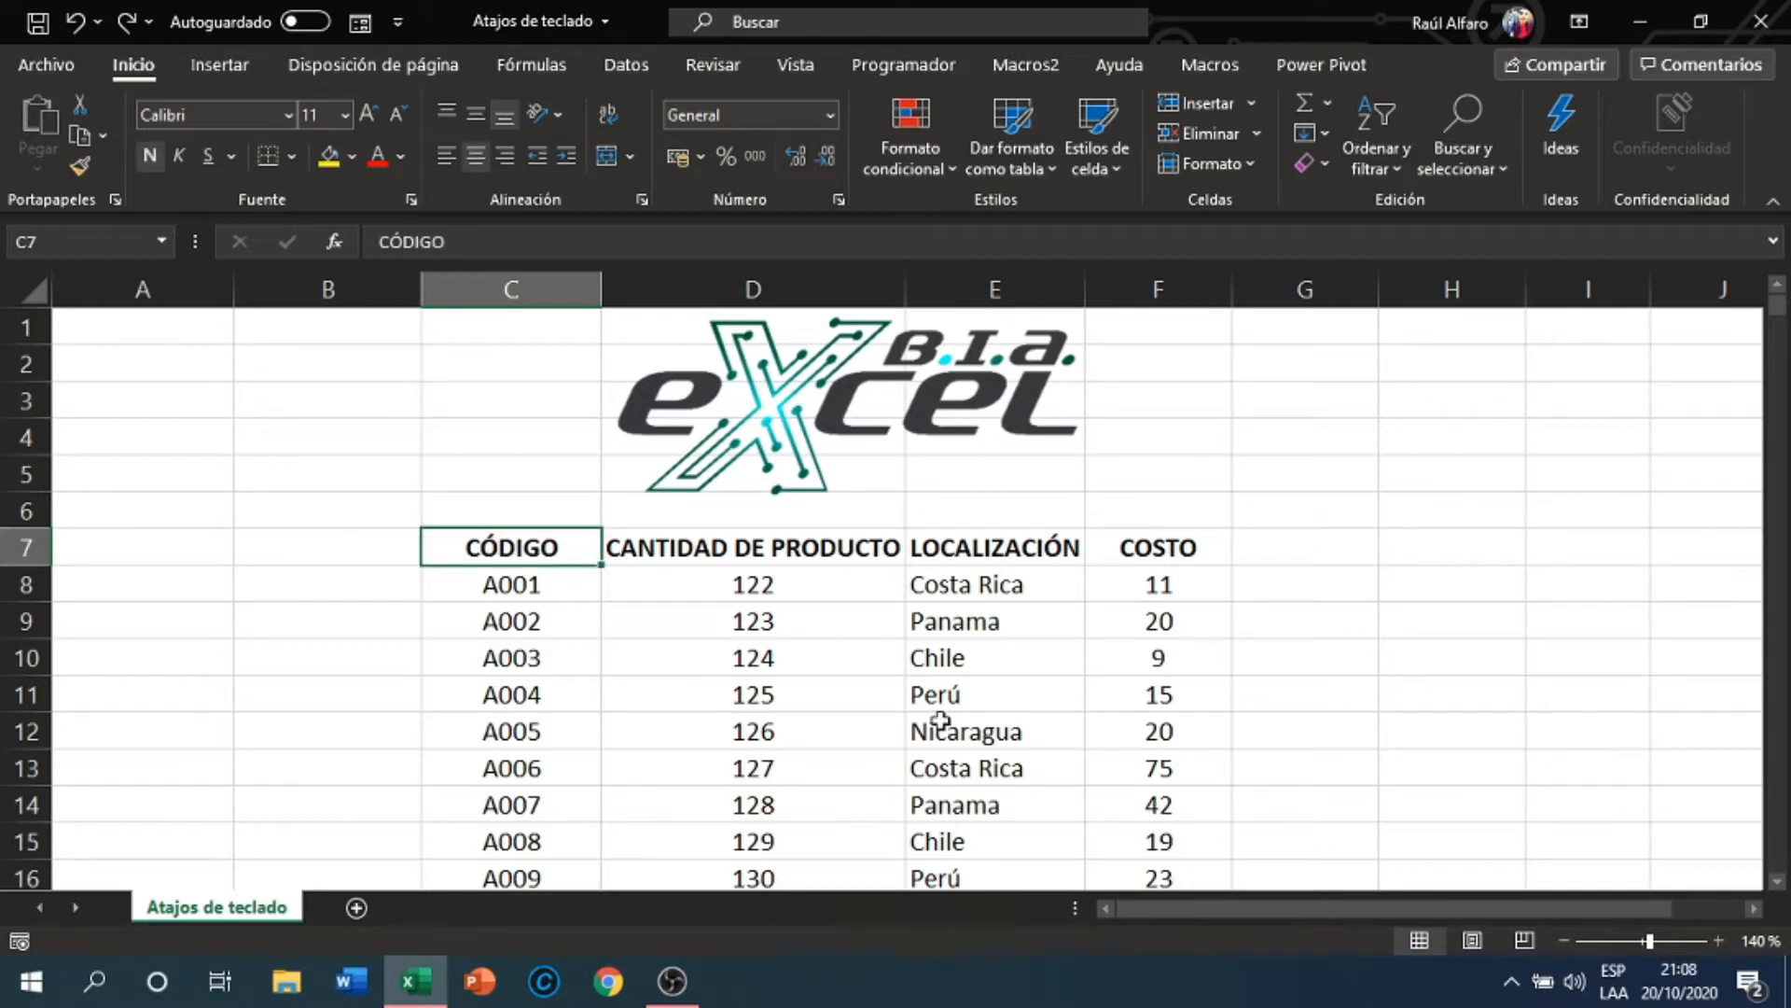
Jump along row 7 from the CÓDIGO header to COSTO and to A7, and return to CÓDIGO
key(ctrl+Right)
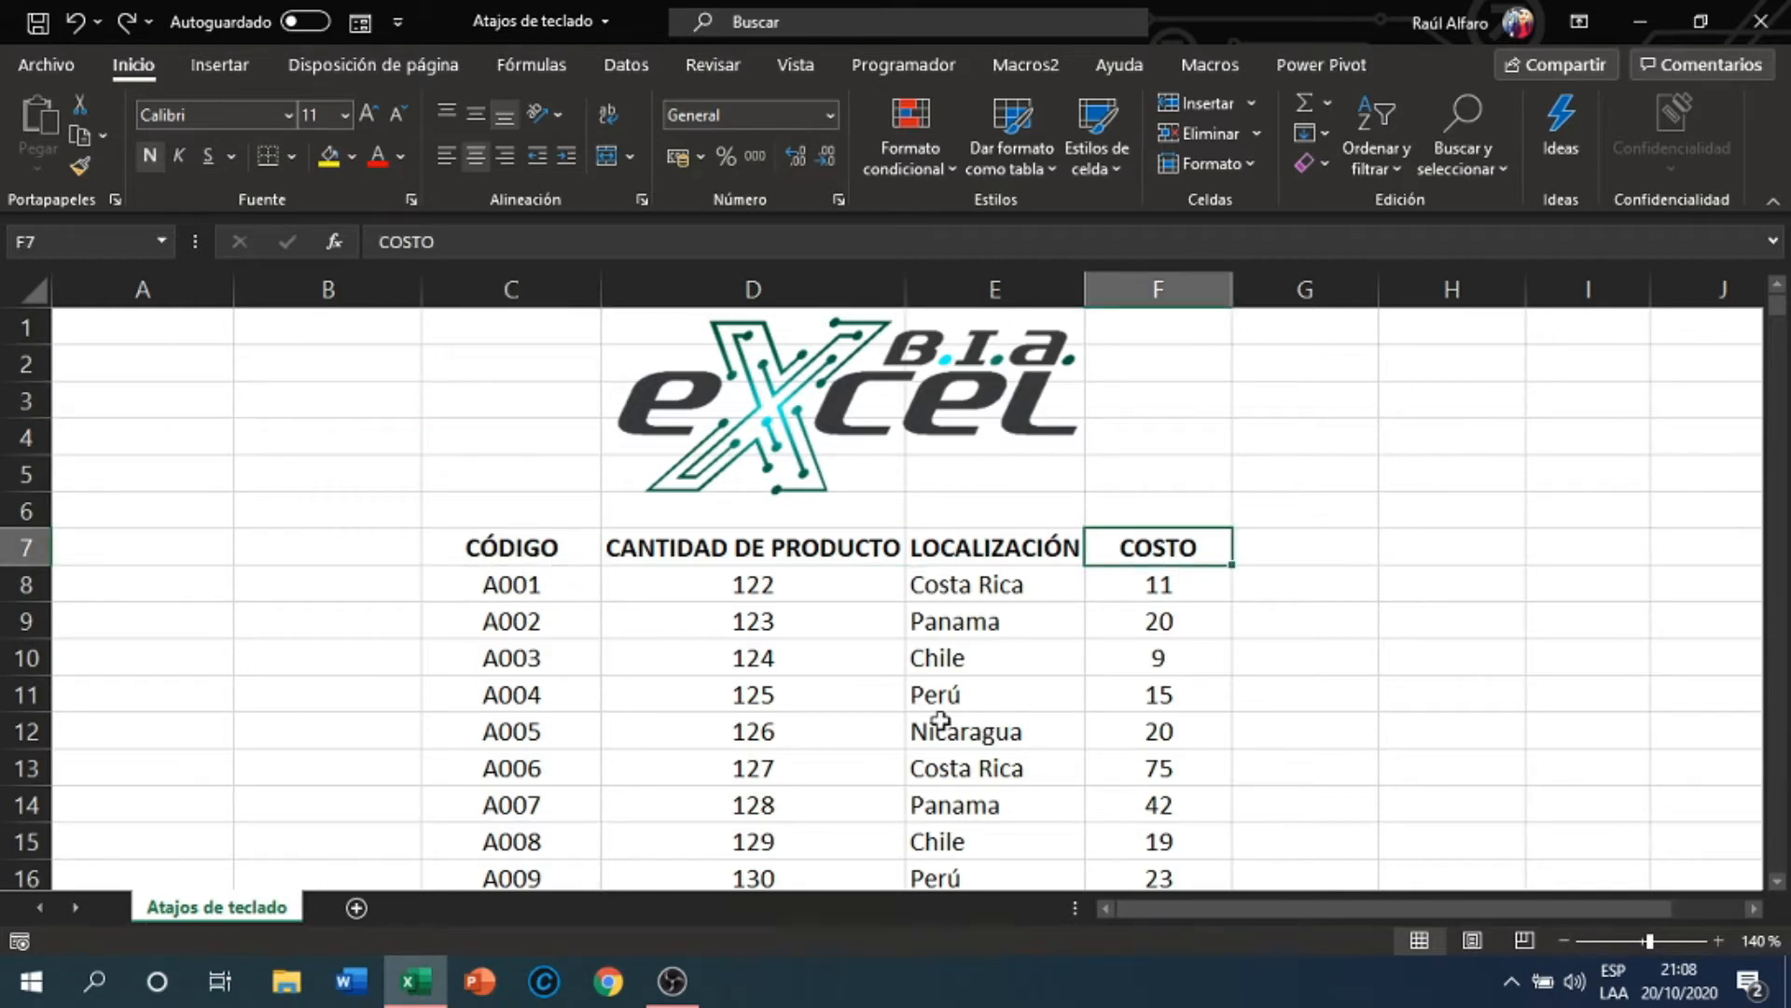
key(ctrl+Left)
key(ctrl+Left)
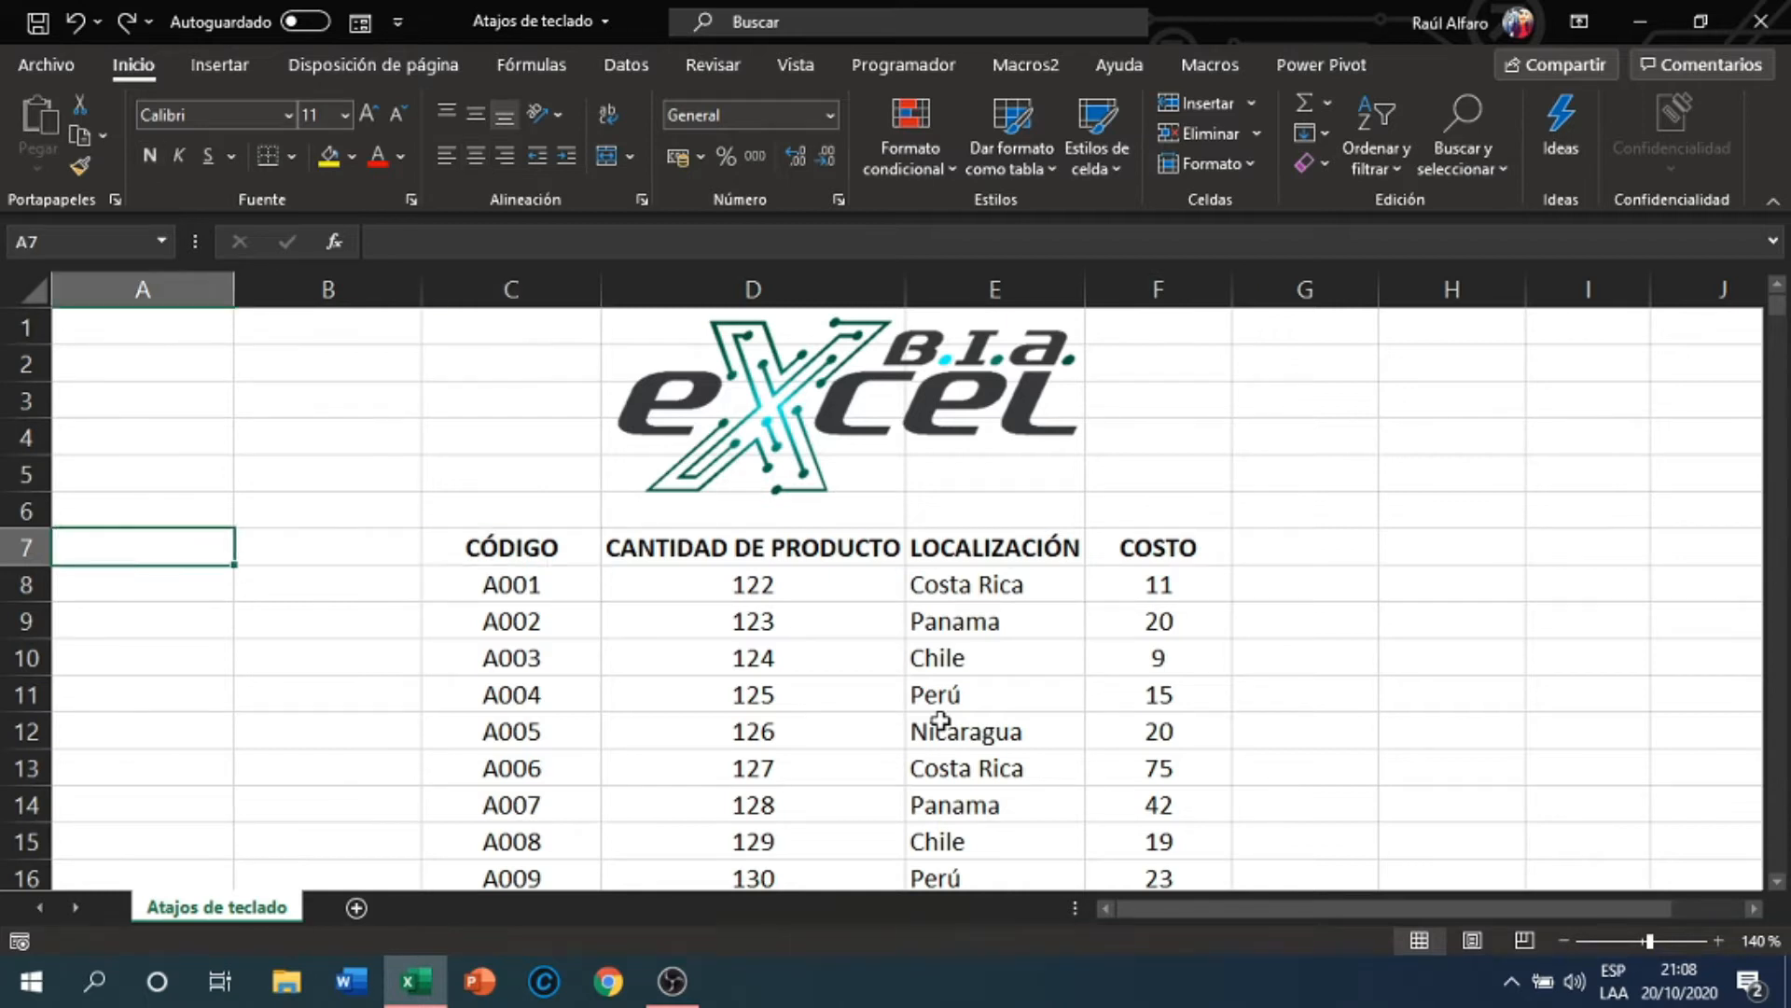
key(ctrl+Right)
key(ctrl+Right)
key(ctrl+Left)
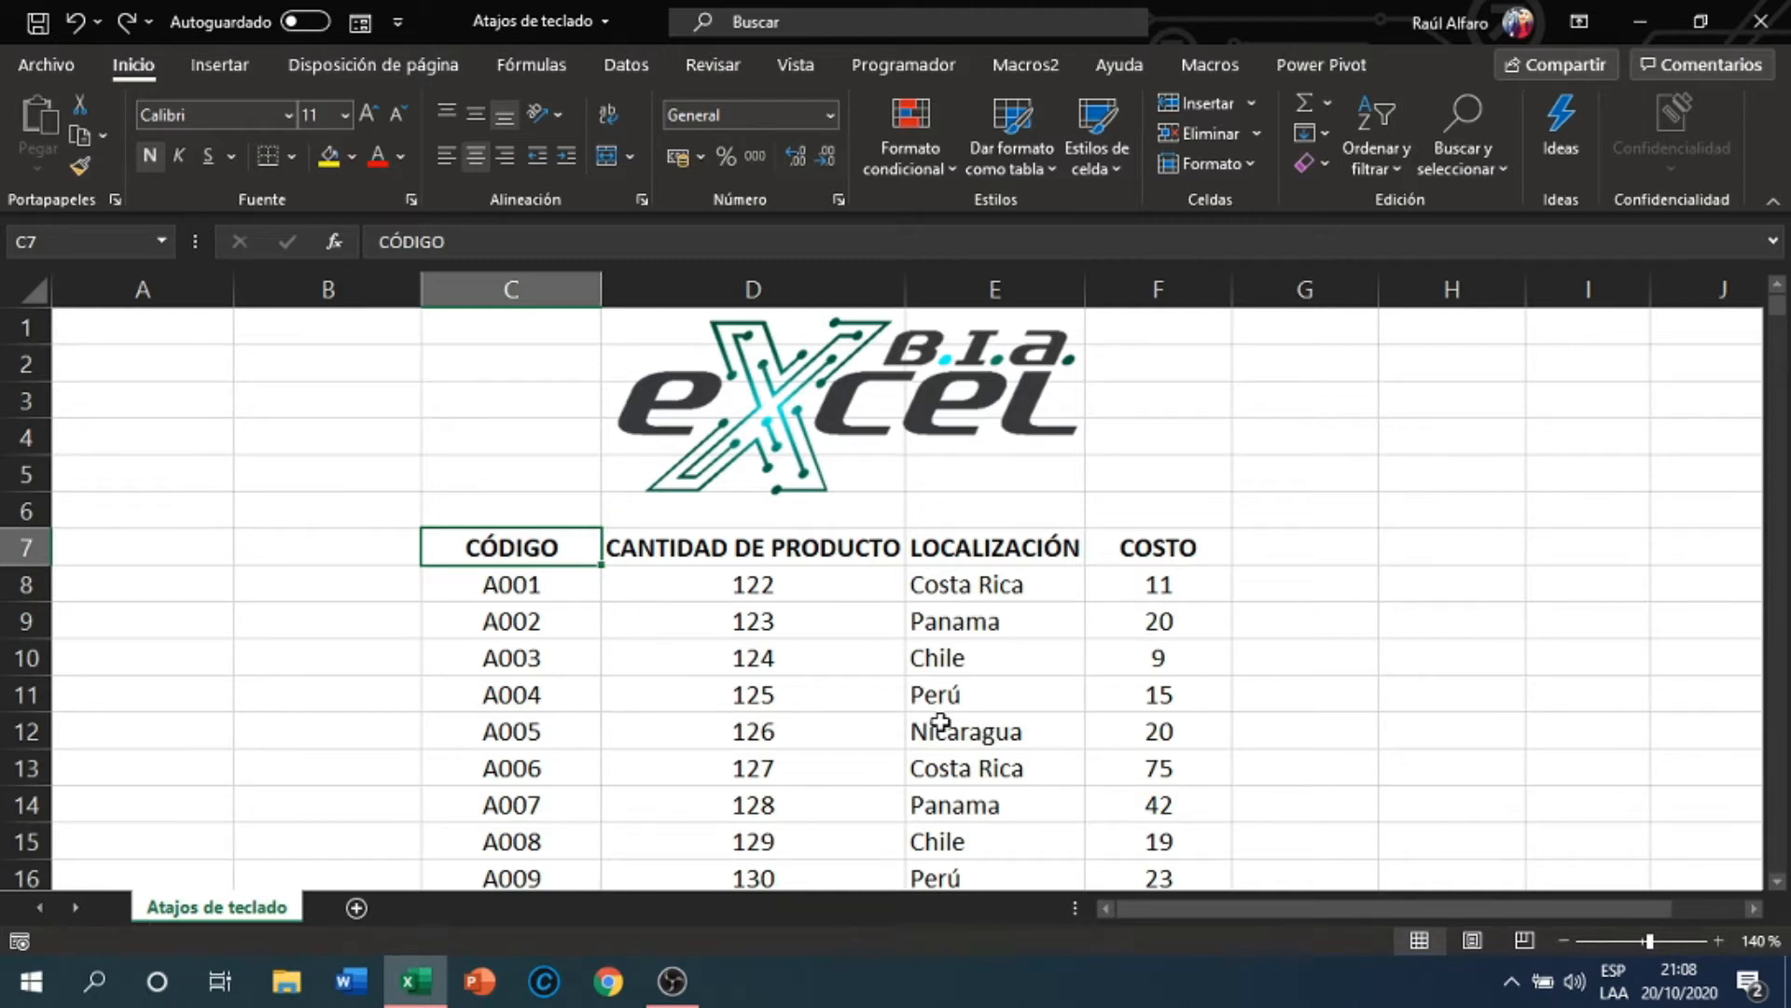
Extend the selection cell by cell from the CÓDIGO header down to C25, and reduce it back to C7
key(shift+Down)
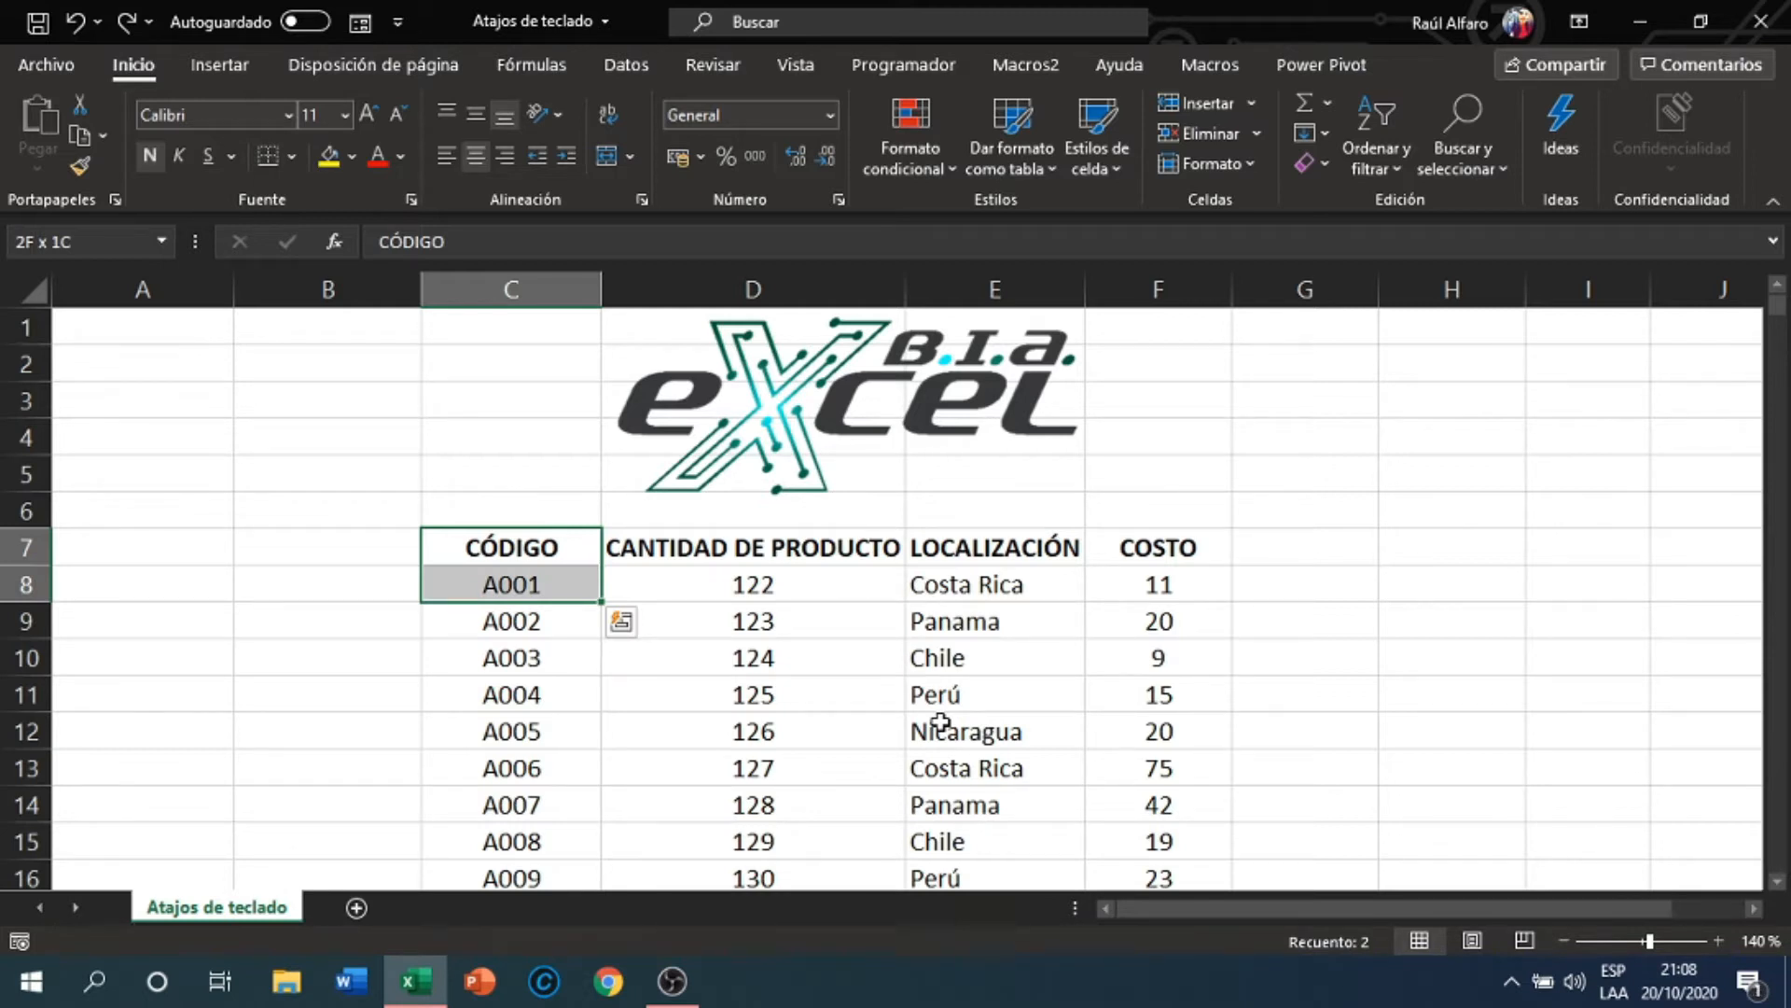
key(shift+Down)
key(shift+Down)
key(shift+Down)
key(shift+Down)
key(shift+Down)
key(shift+Down)
key(shift+Down)
key(shift+Down)
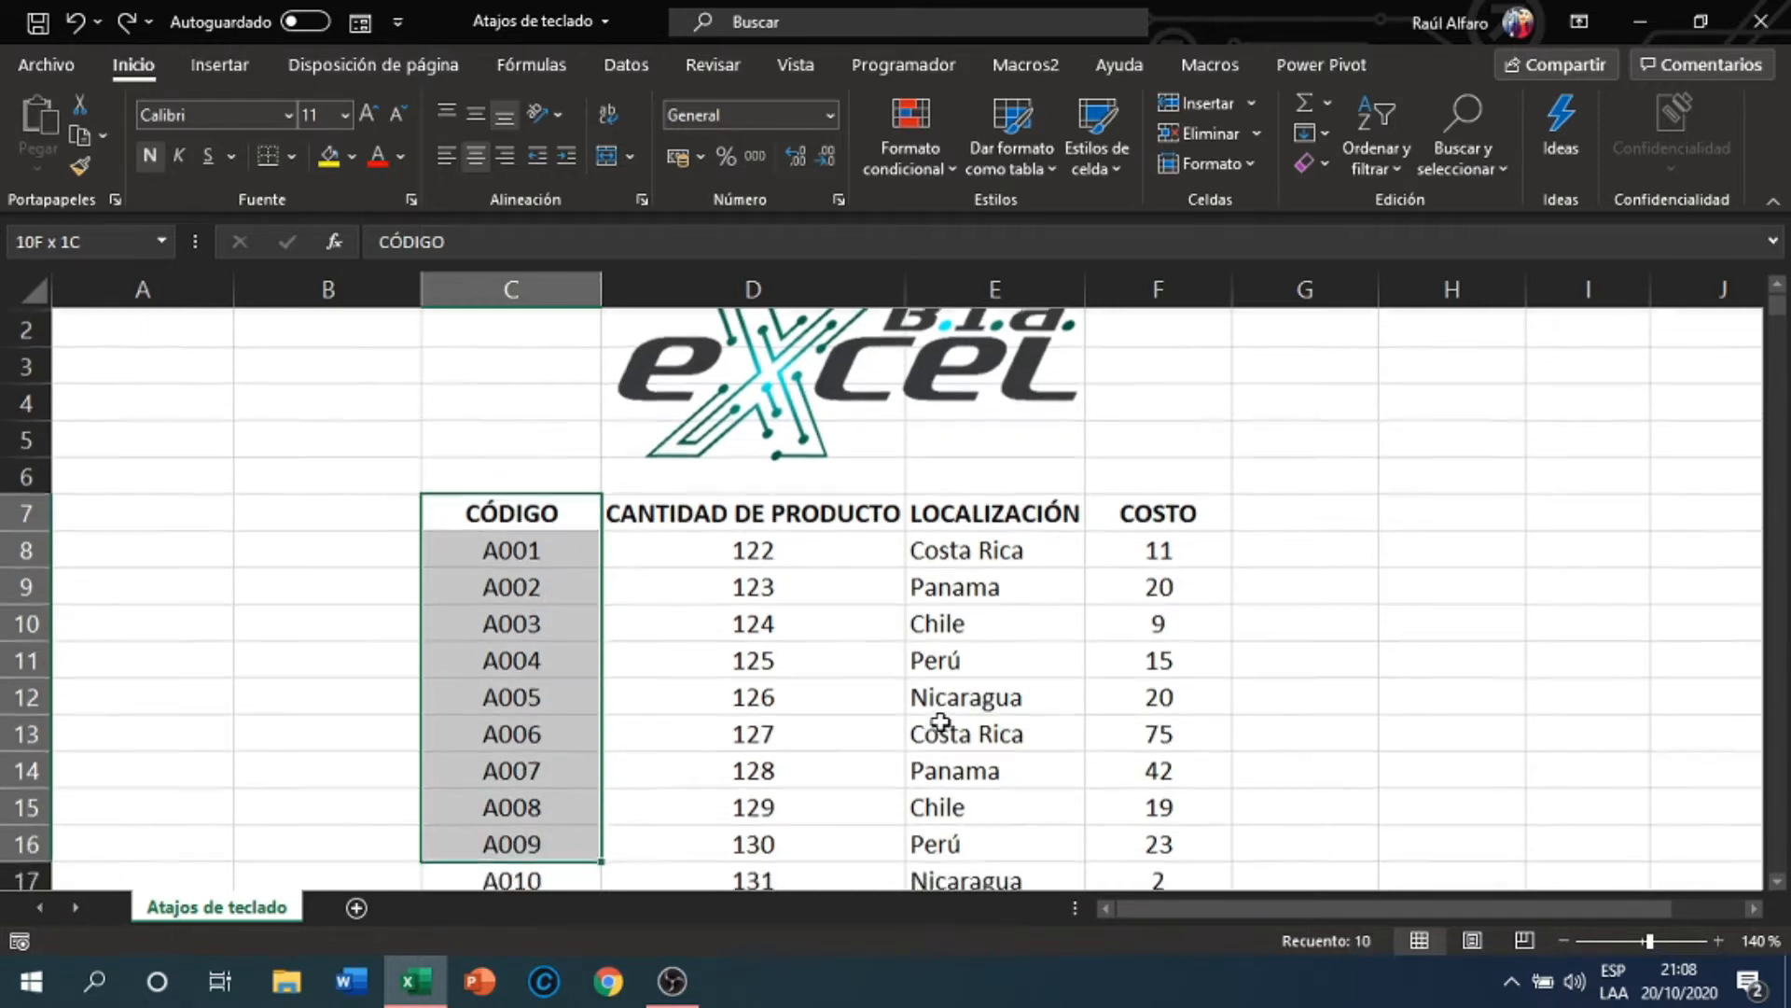
key(shift+Down)
key(shift+Down)
key(shift+Down)
key(shift+Down)
key(shift+Down)
key(shift+Down)
key(shift+Down)
key(shift+Down)
key(shift+Down)
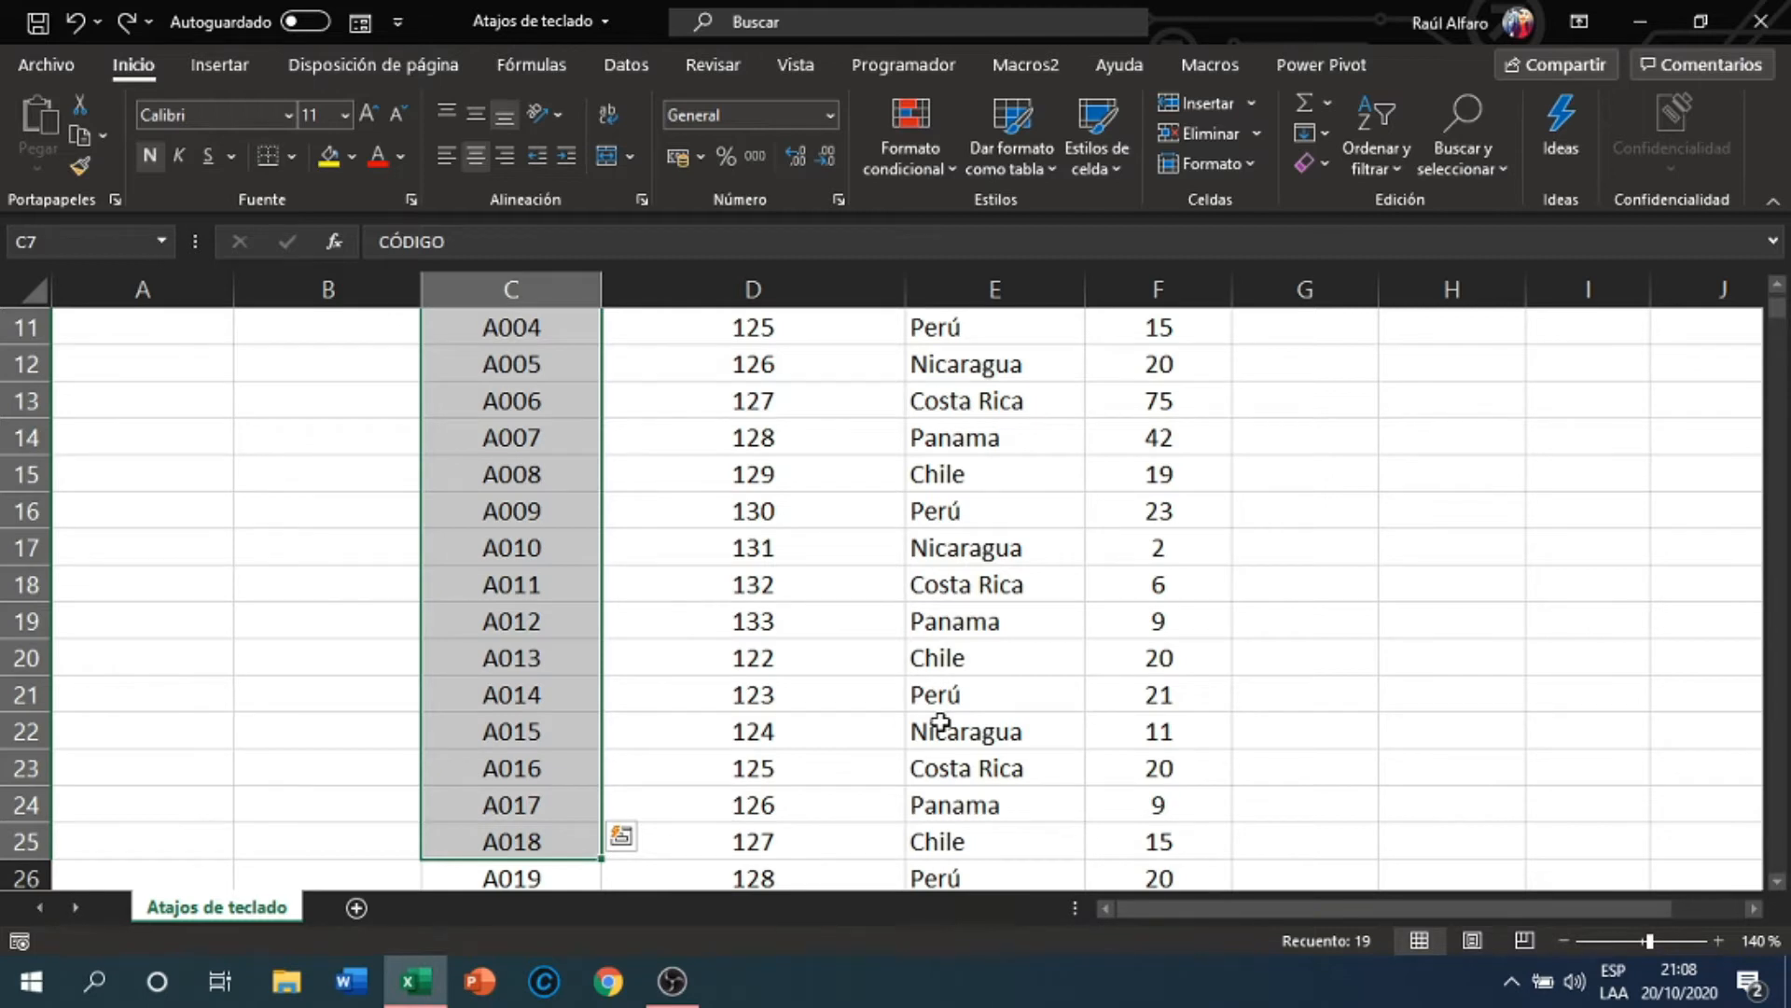
key(ctrl+shift+Up)
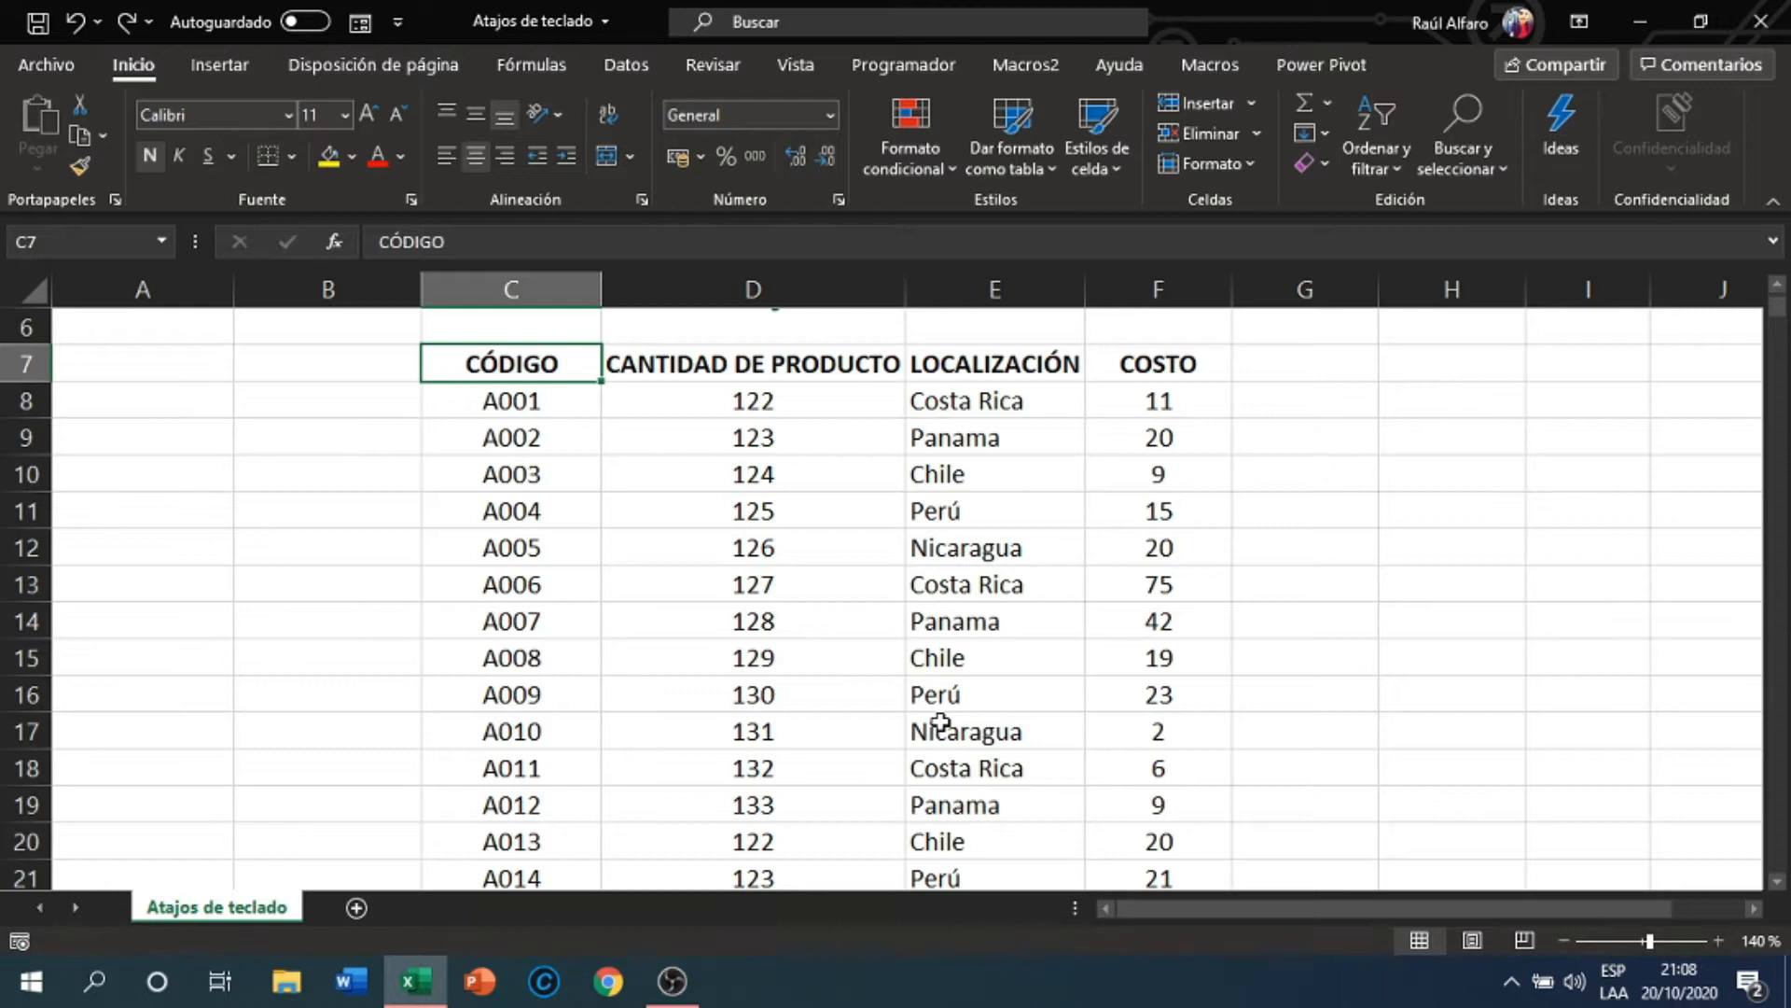
scroll(940, 722, up, 1)
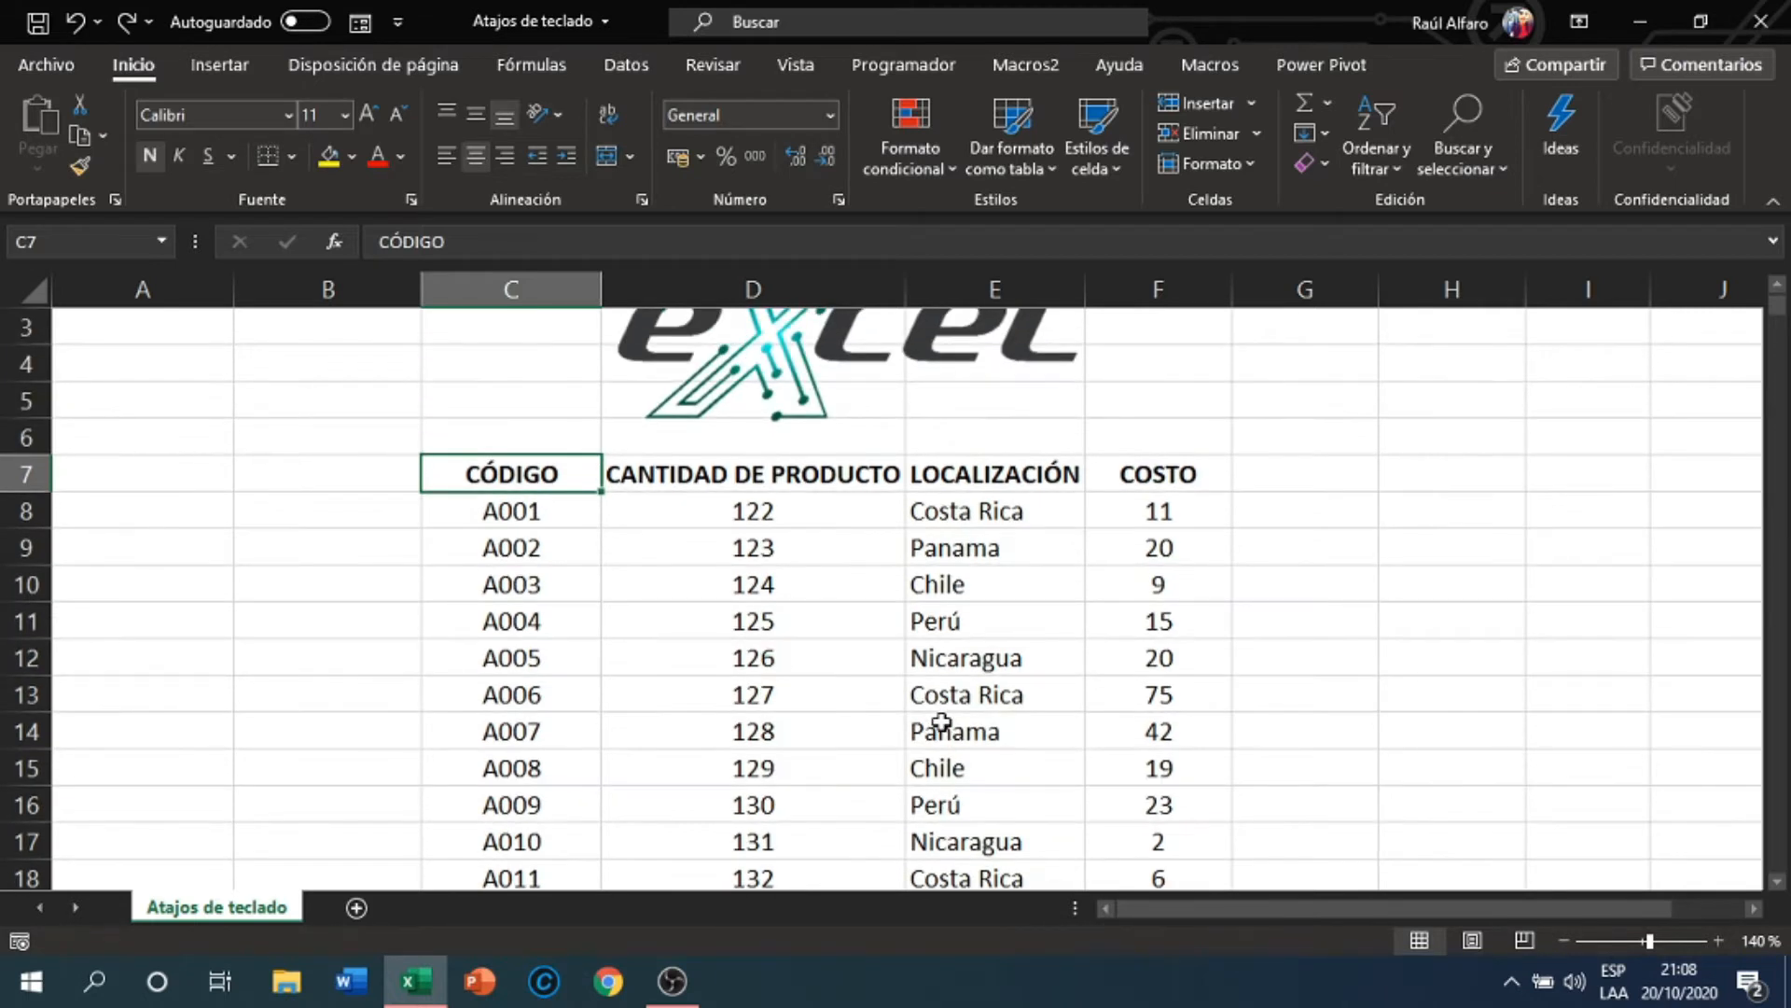
scroll(1017, 672, up, 1)
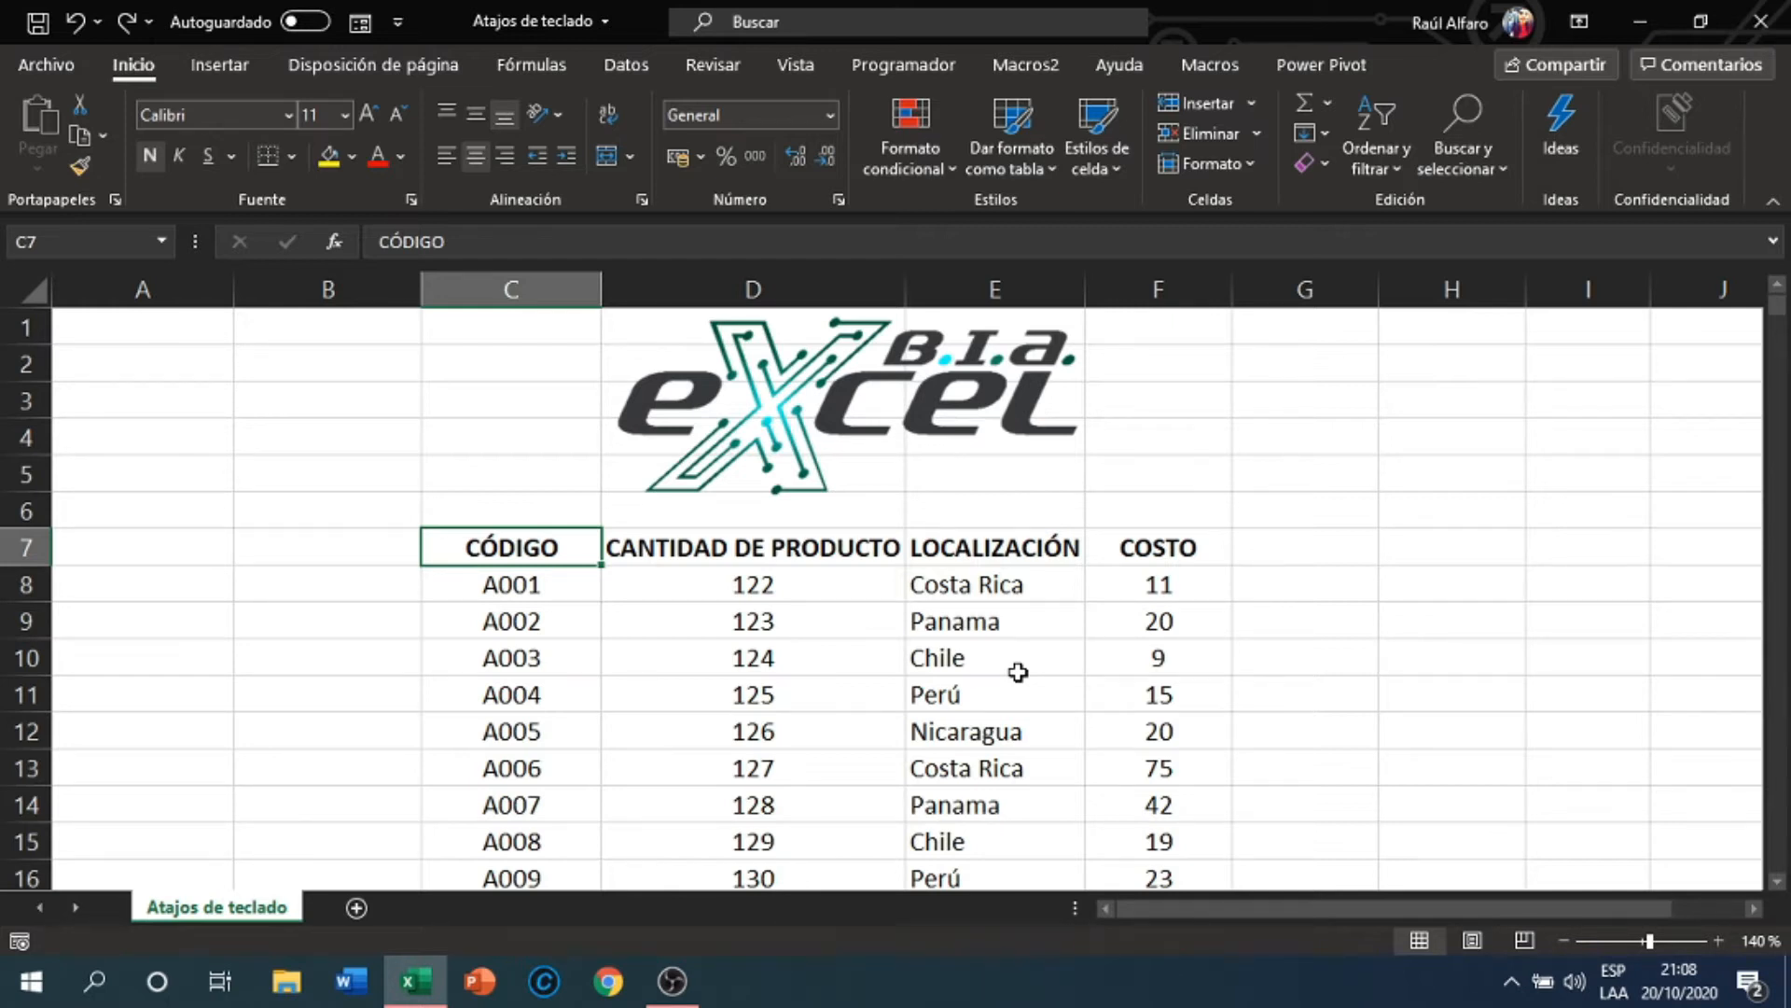
Extend the selection cell by cell across the headers from CÓDIGO to COSTO, and shrink it back to C7
key(shift+Right)
key(shift+Right)
key(shift+Right)
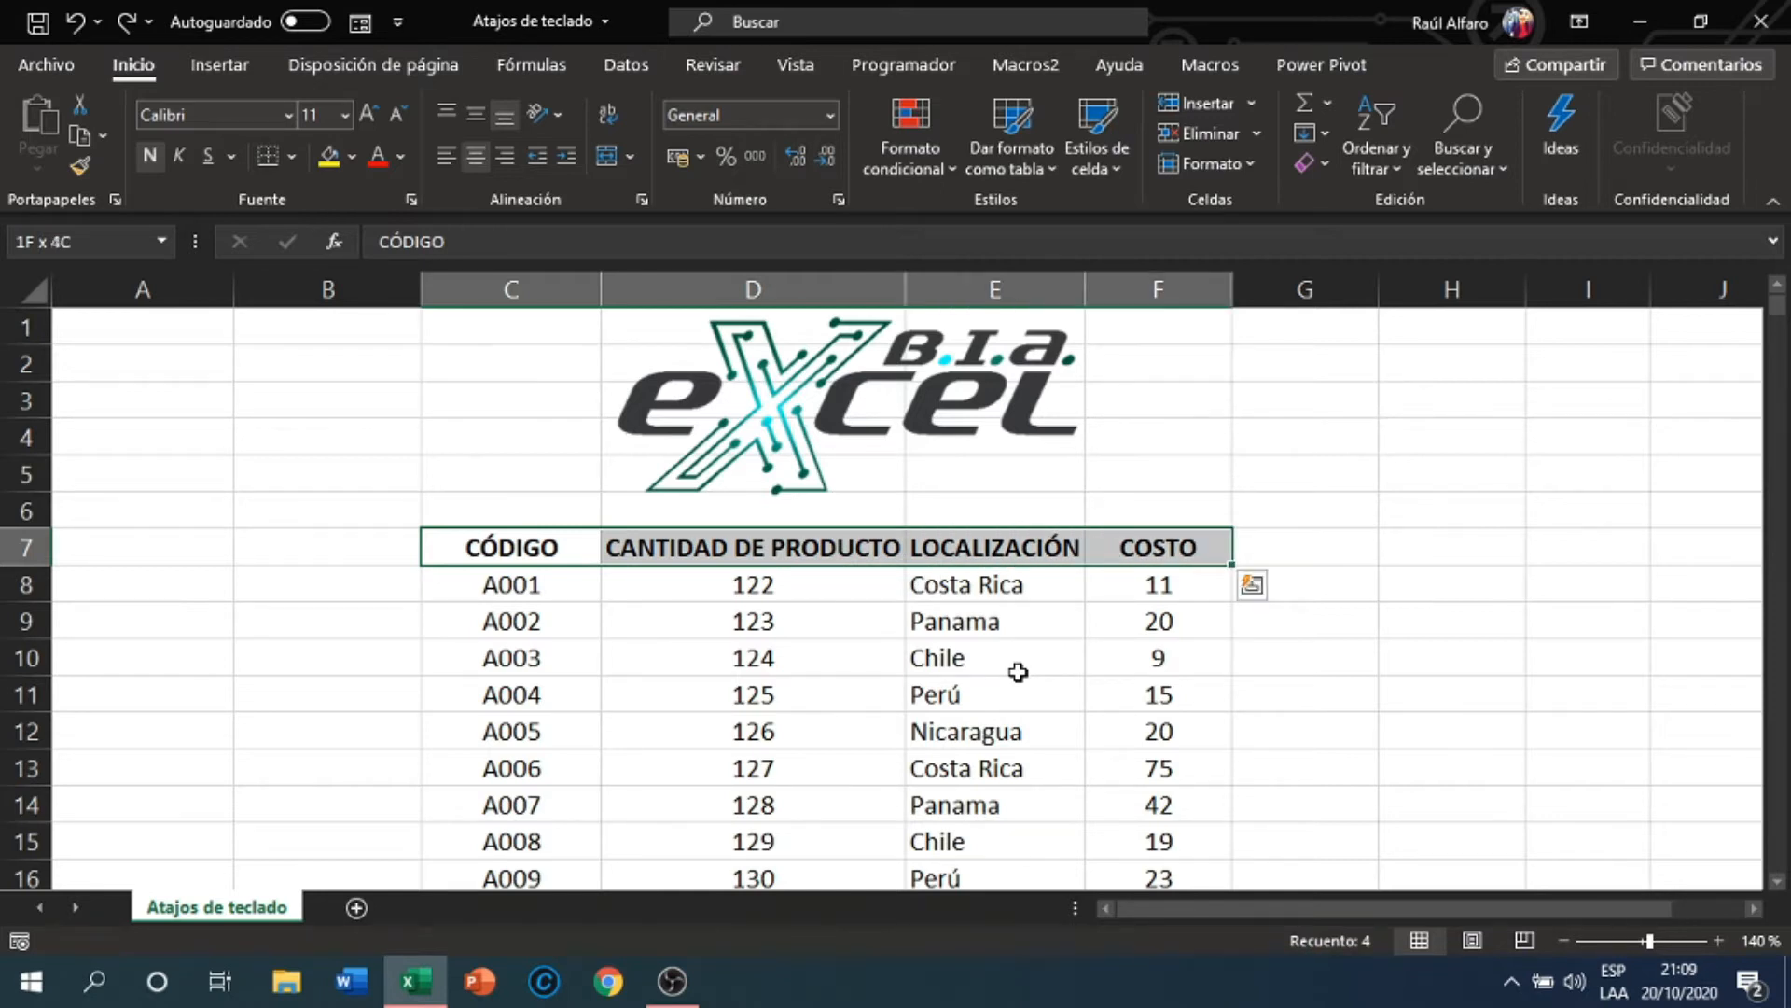
key(shift+Left)
key(shift+Left)
key(shift+Left)
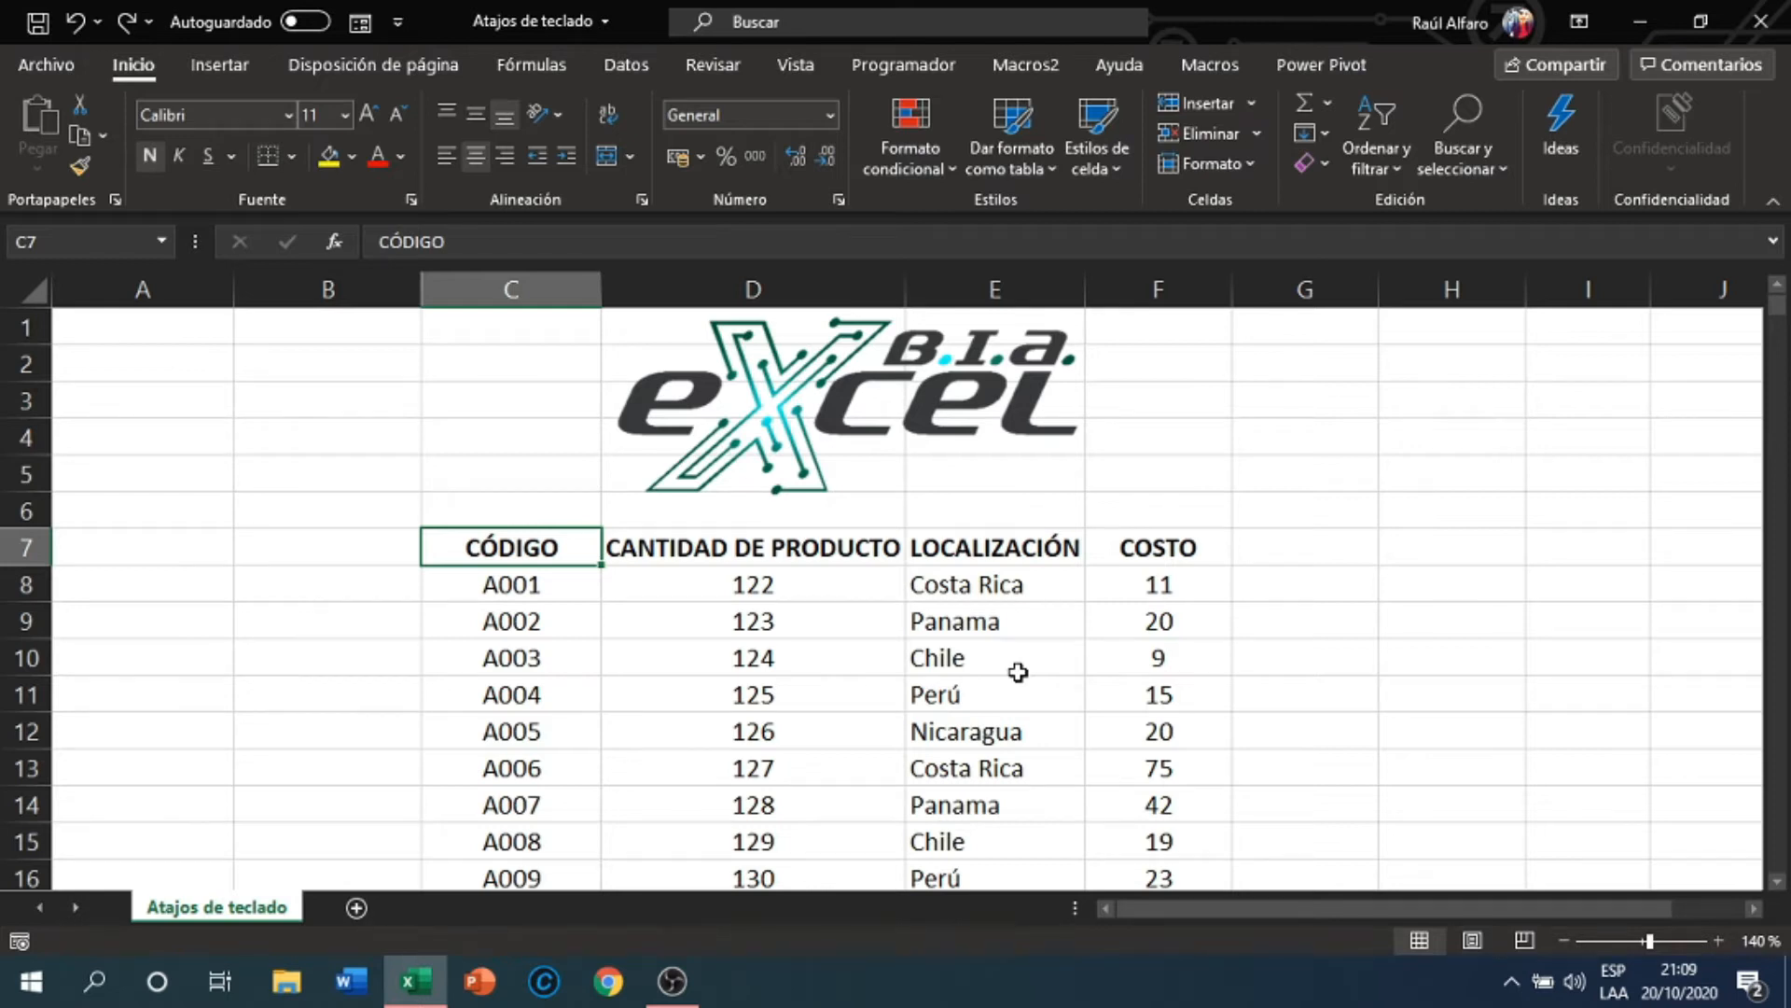
Select all the CÓDIGO data from C7 to C2822 at once, and return to the header in C7
key(ctrl+shift+Down)
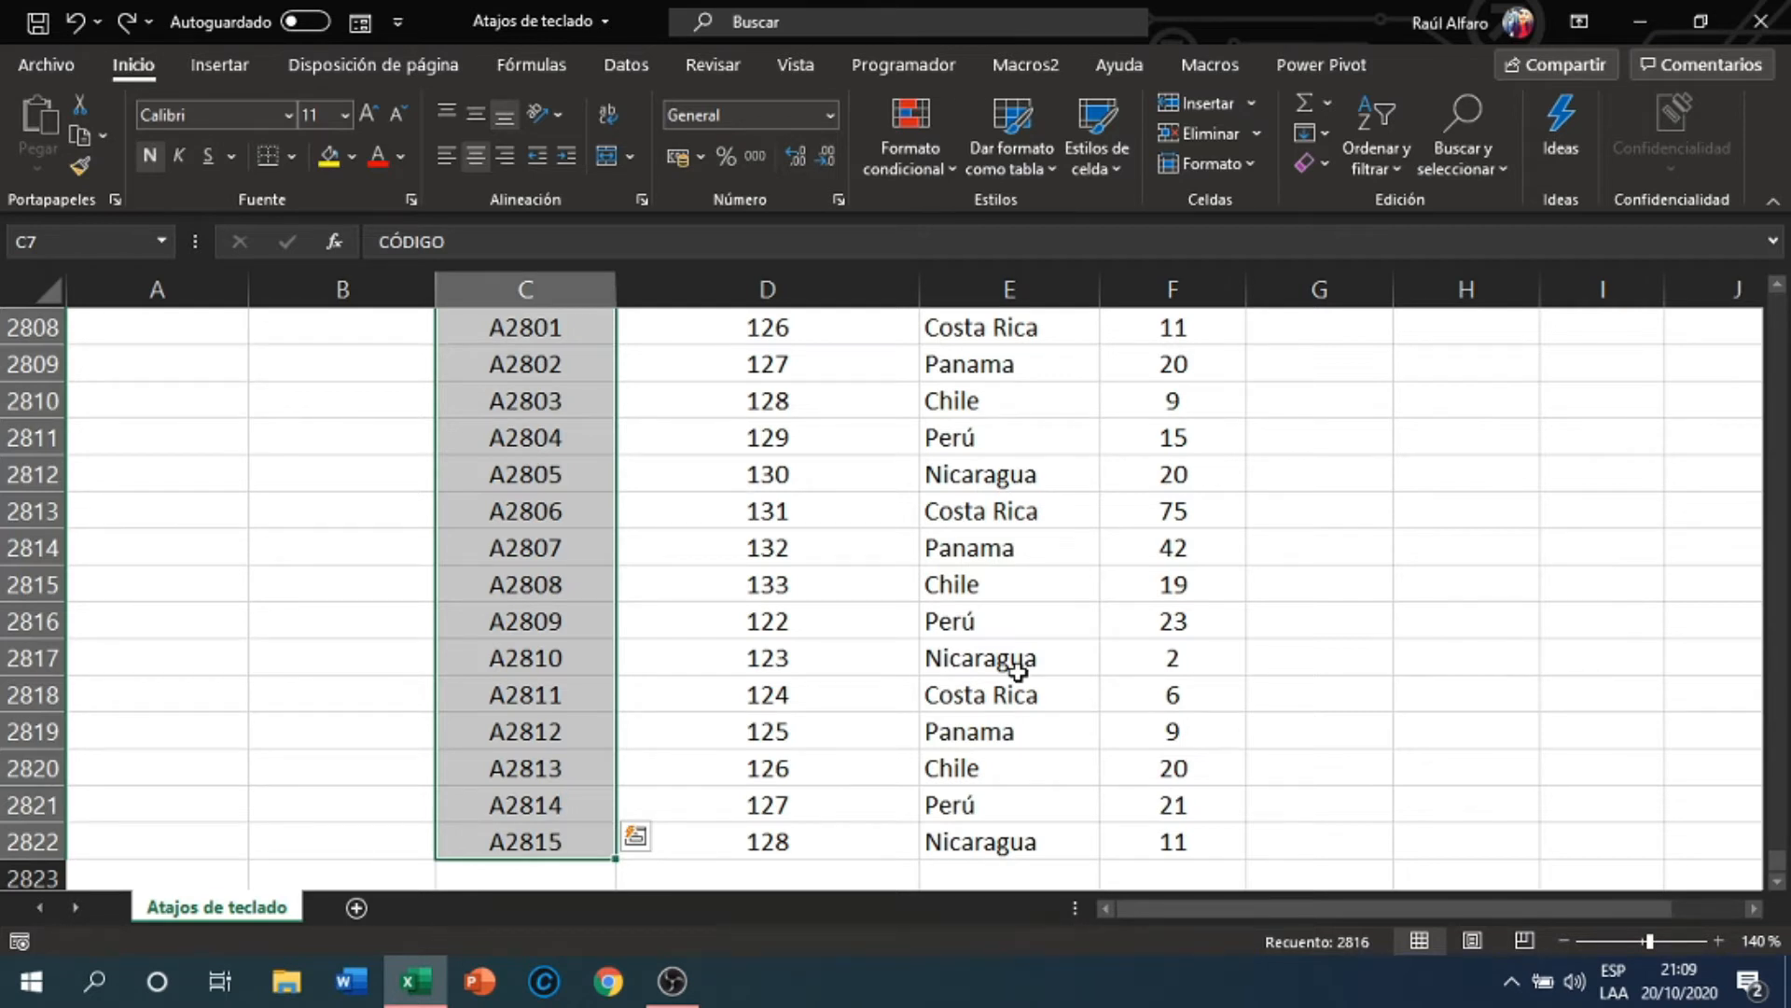
key(ctrl+Up)
key(Down)
key(Down)
key(Down)
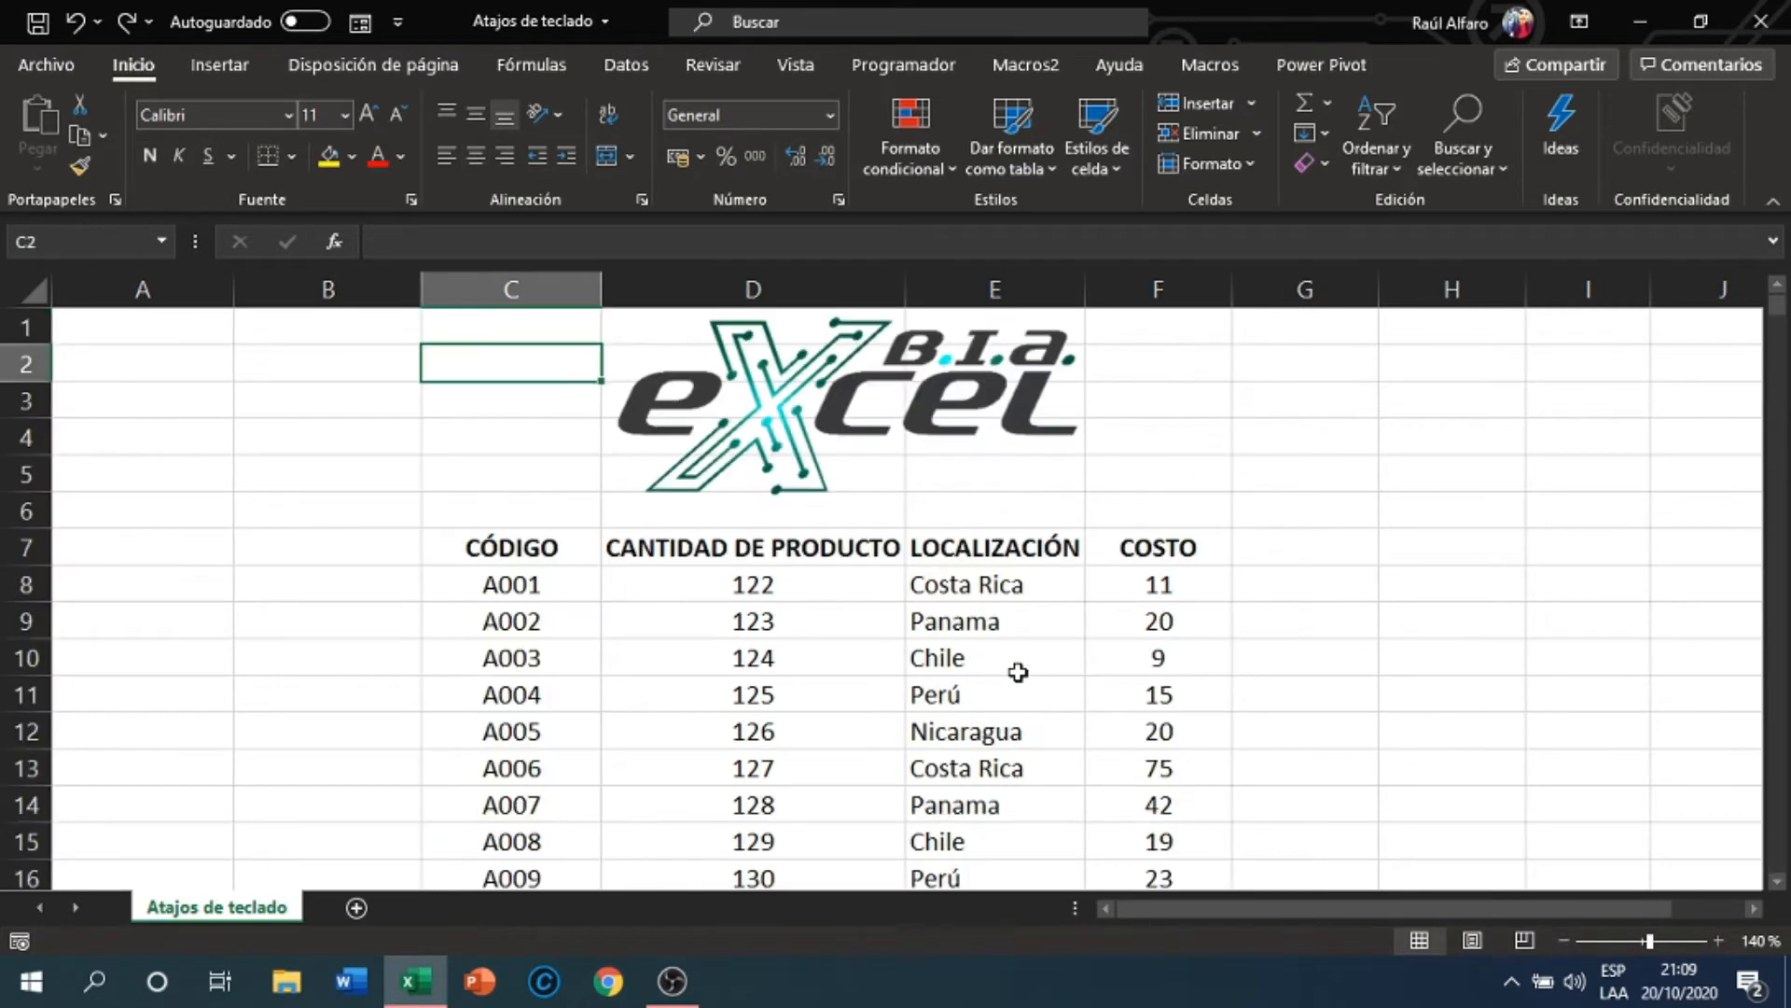
key(Down)
key(Down)
key(Down)
key(Down)
key(Up)
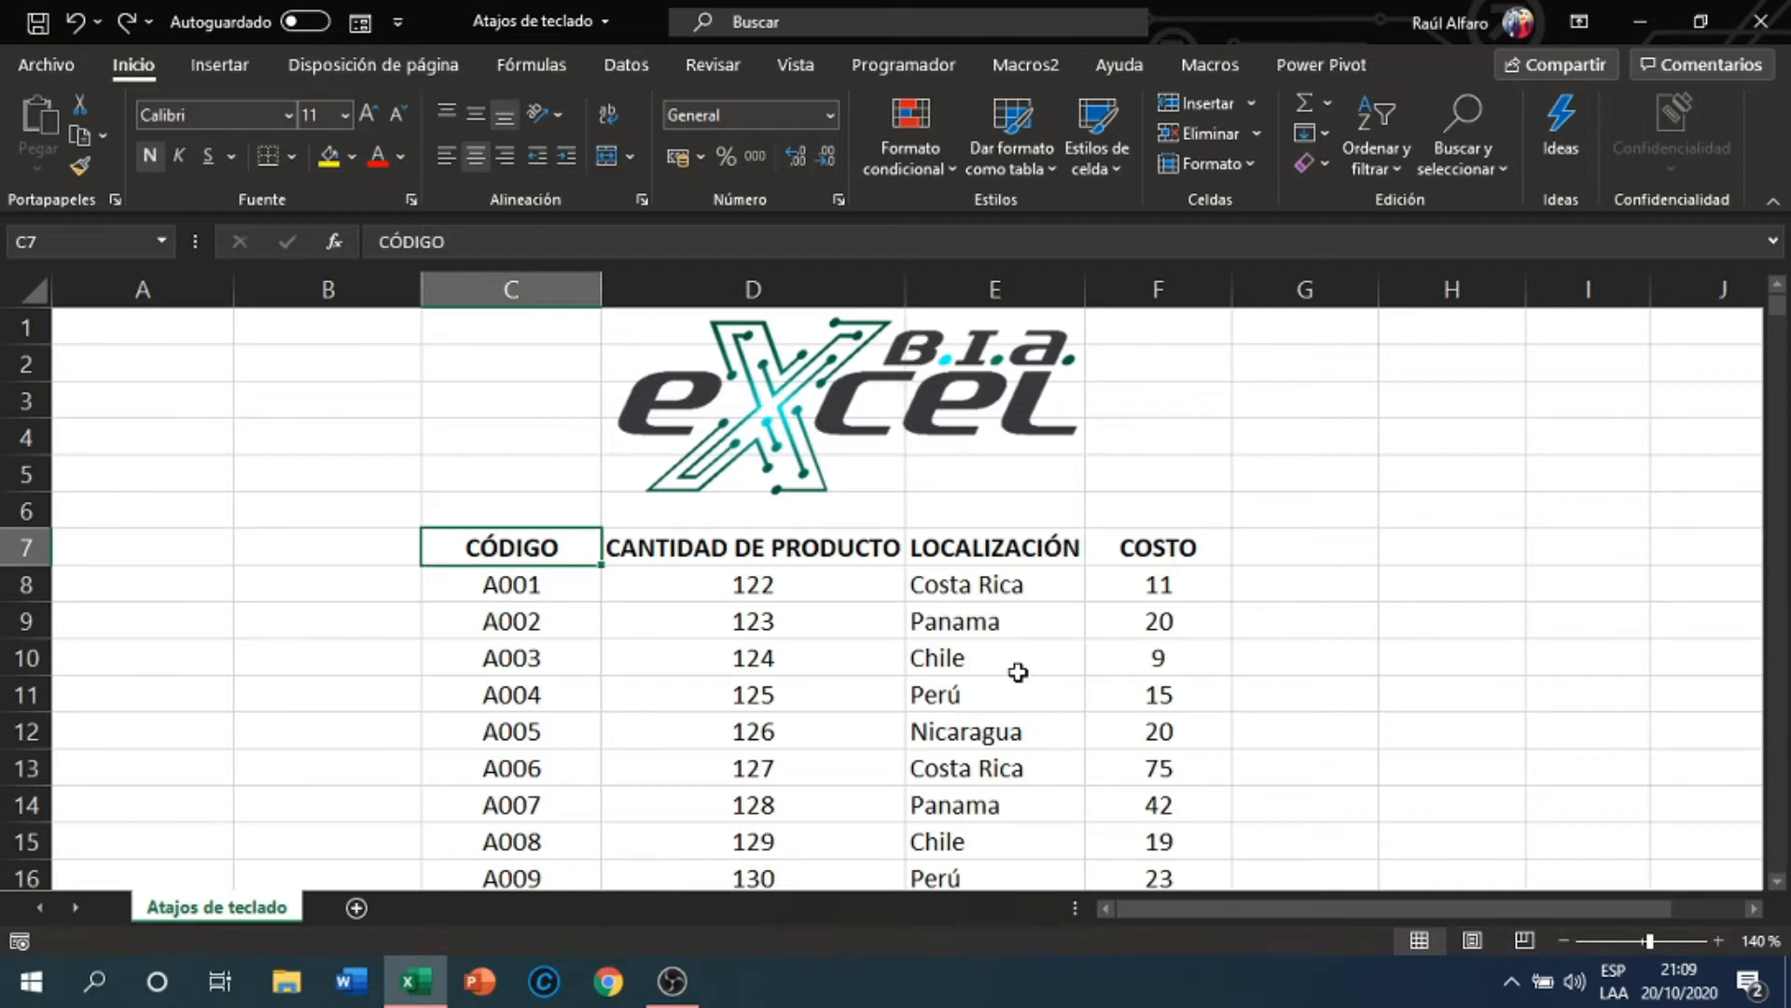
Select the whole table from C7 down to row 2822 and across to column F, and return to C7
key(ctrl+shift+Down)
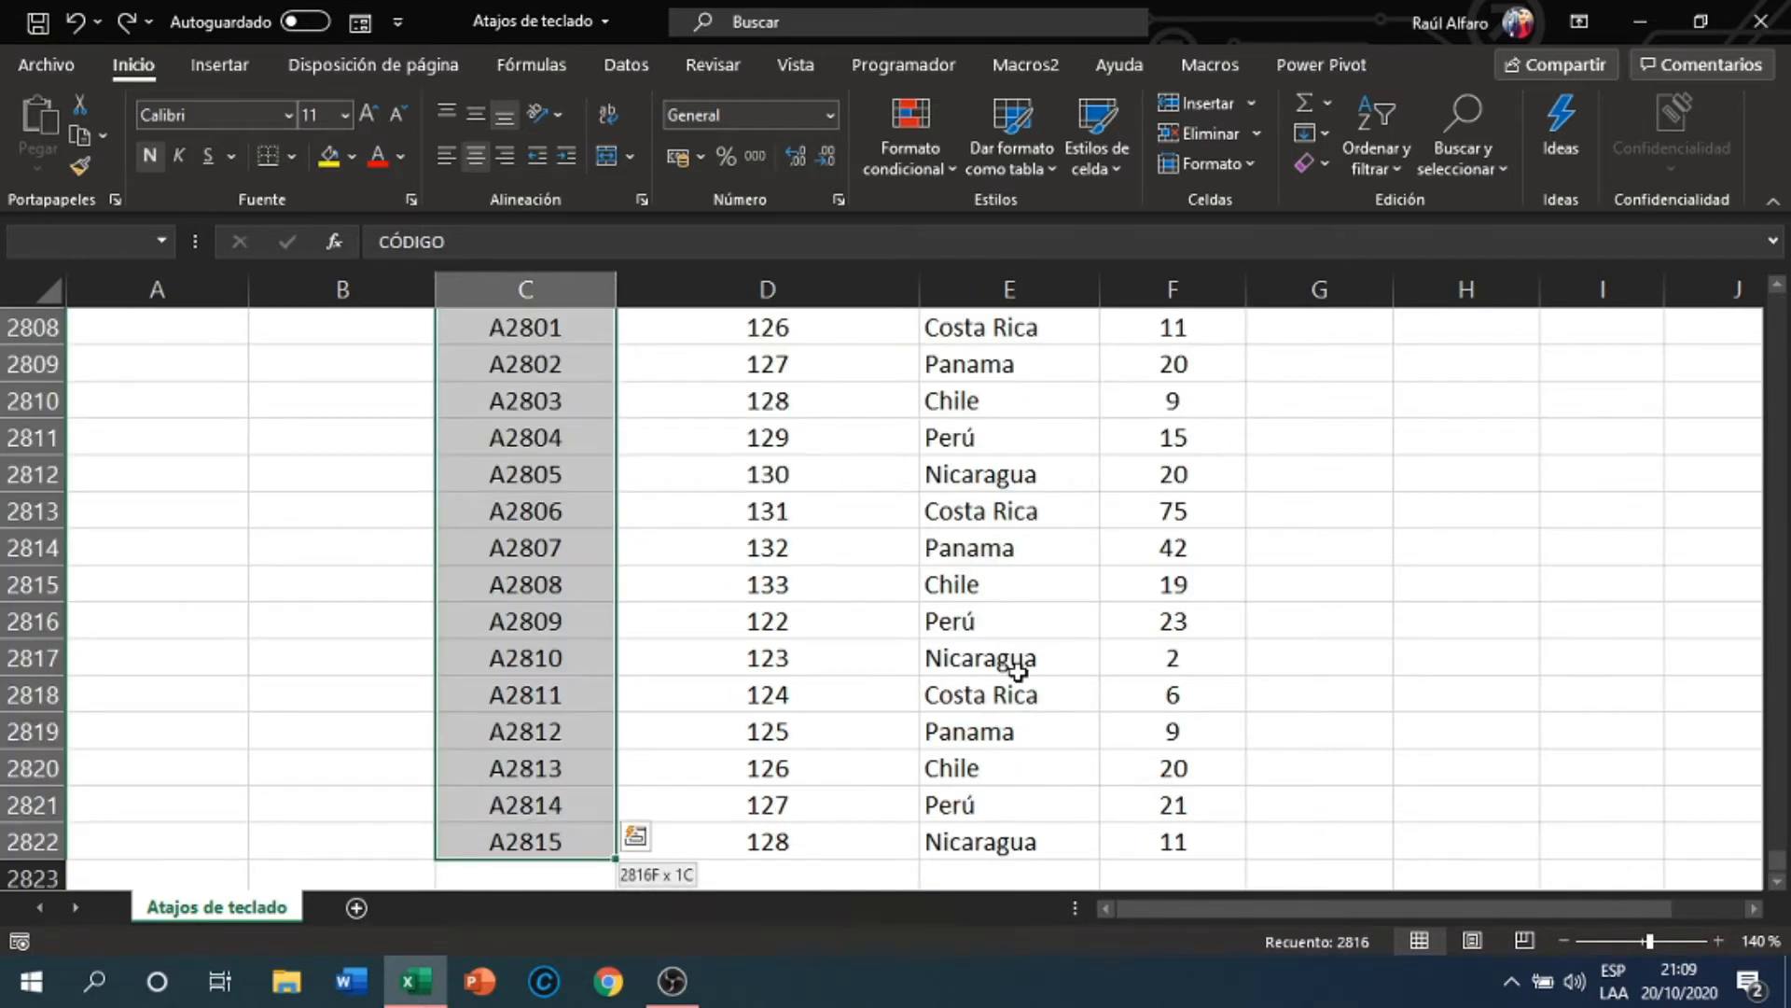
key(ctrl+shift+Right)
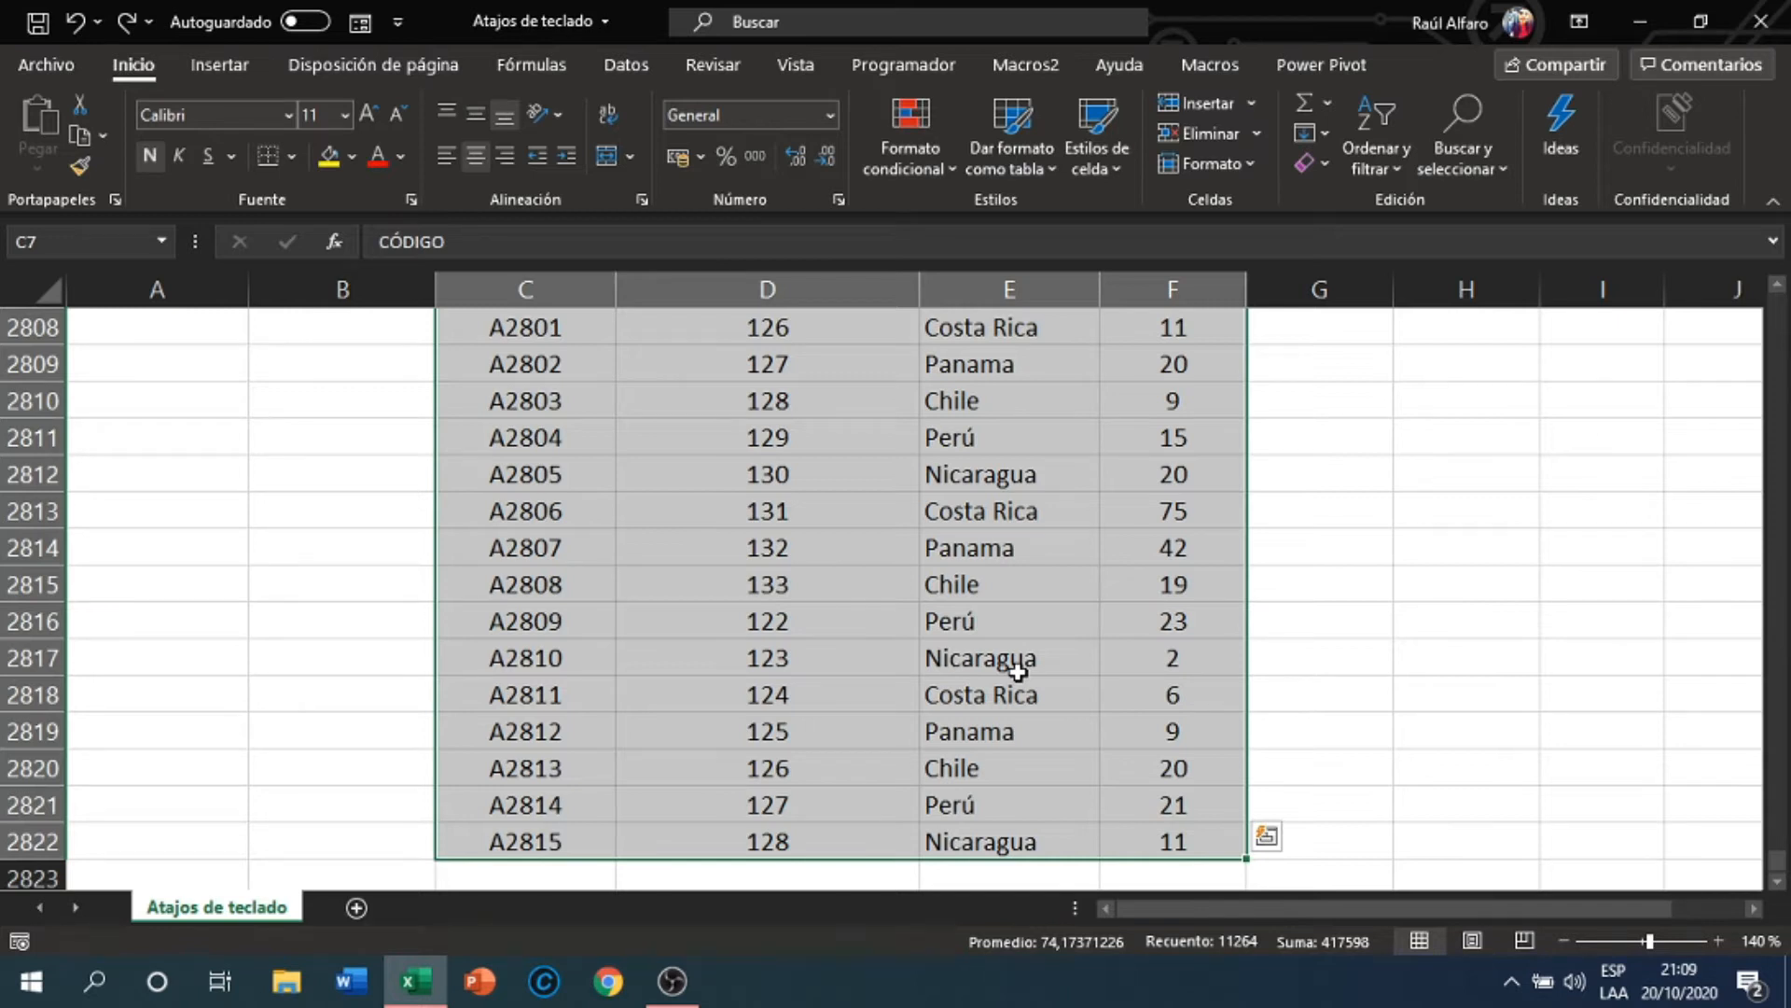
key(ctrl+Up)
key(Down)
key(Down)
key(Down)
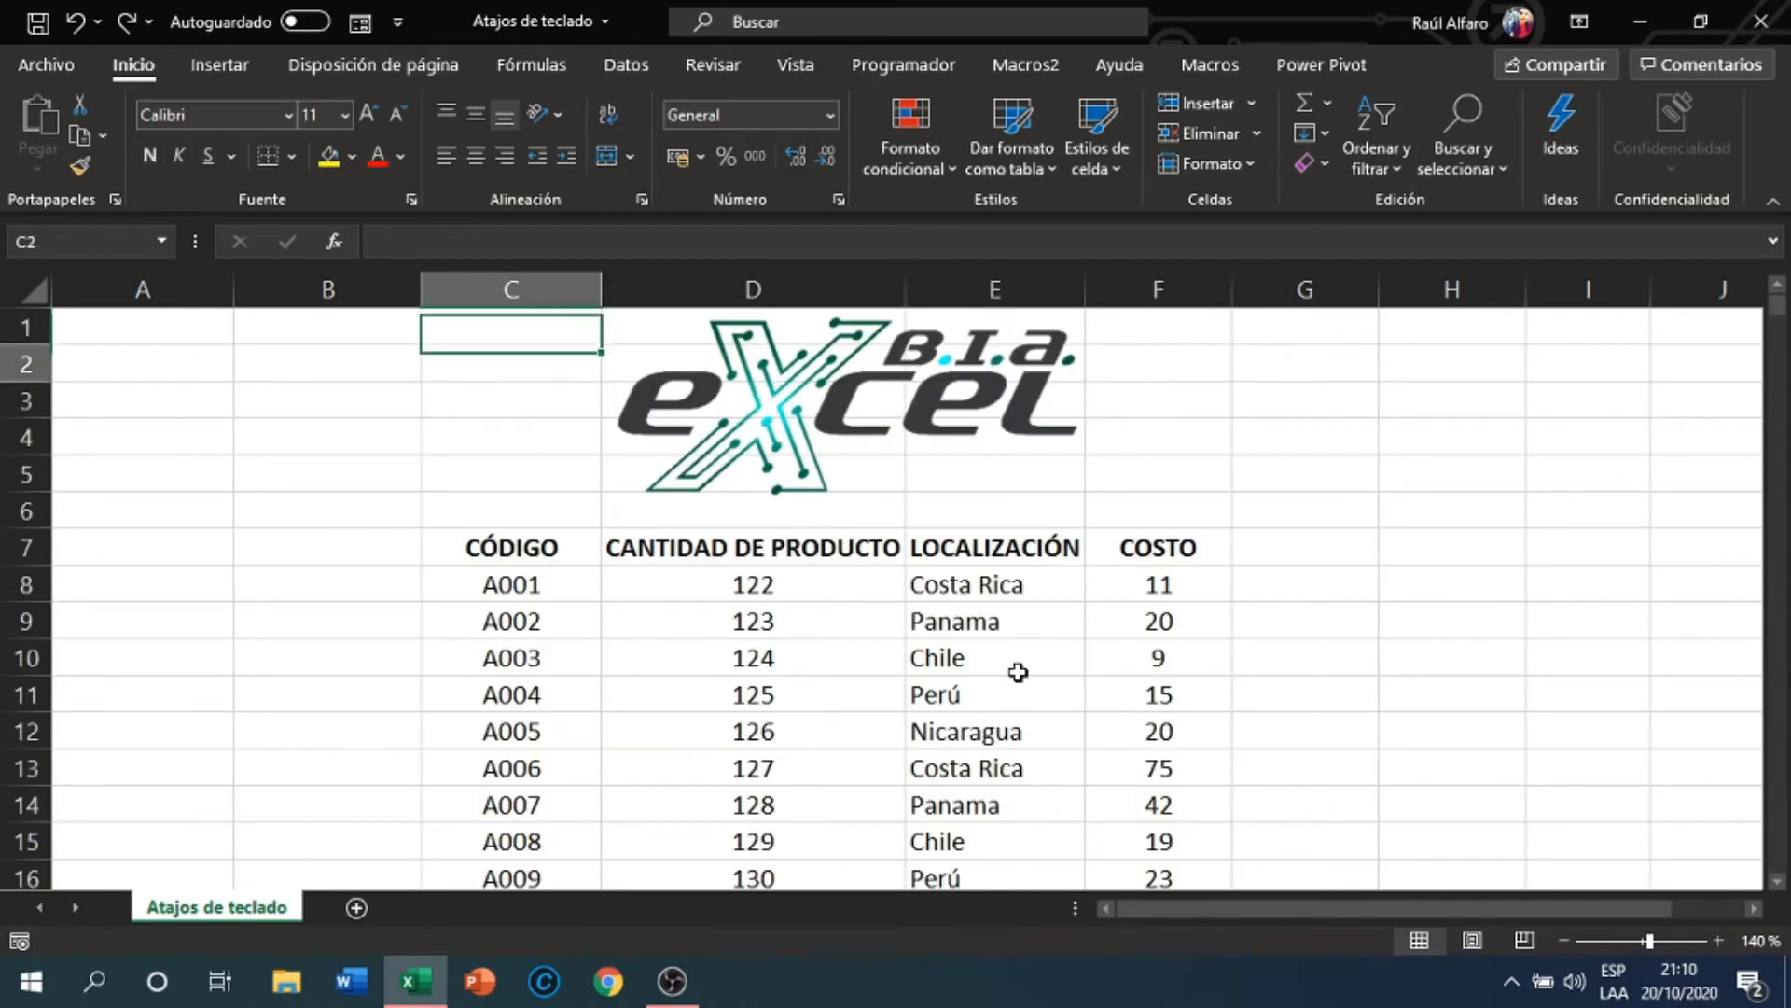
key(Down)
key(Down)
key(Down)
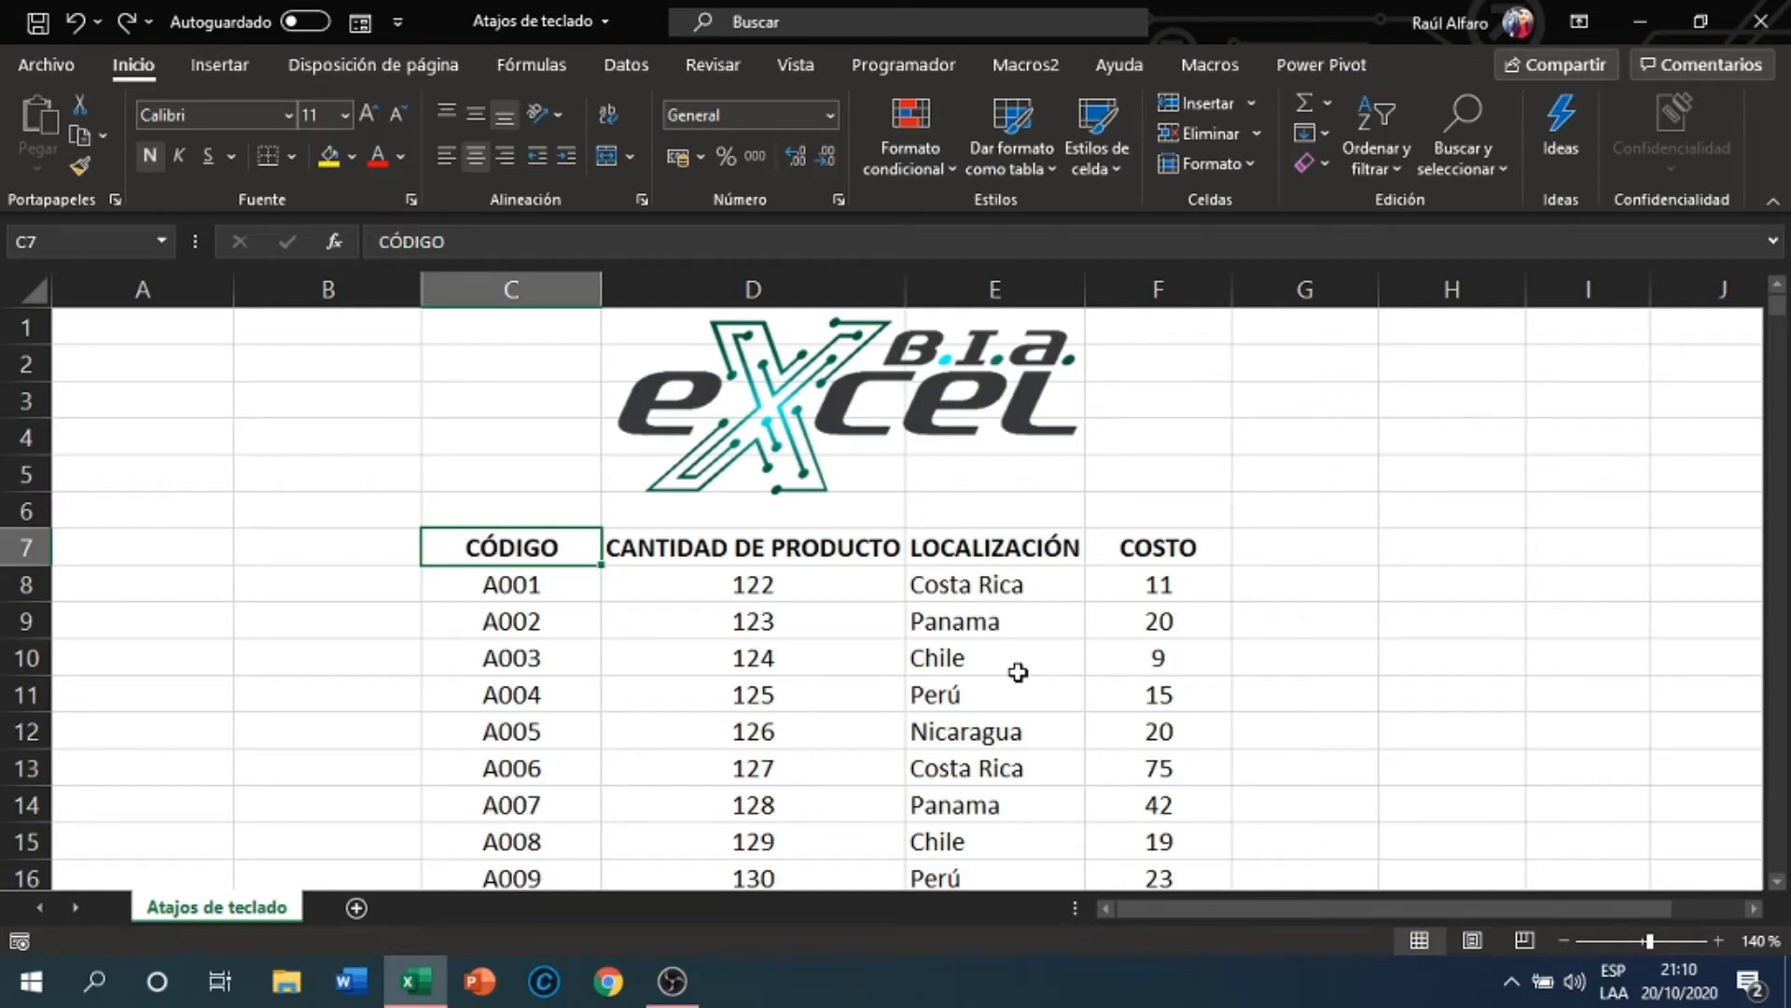
Select the entire data table starting from cell D14 inside it
scroll(1018, 671, down, 2)
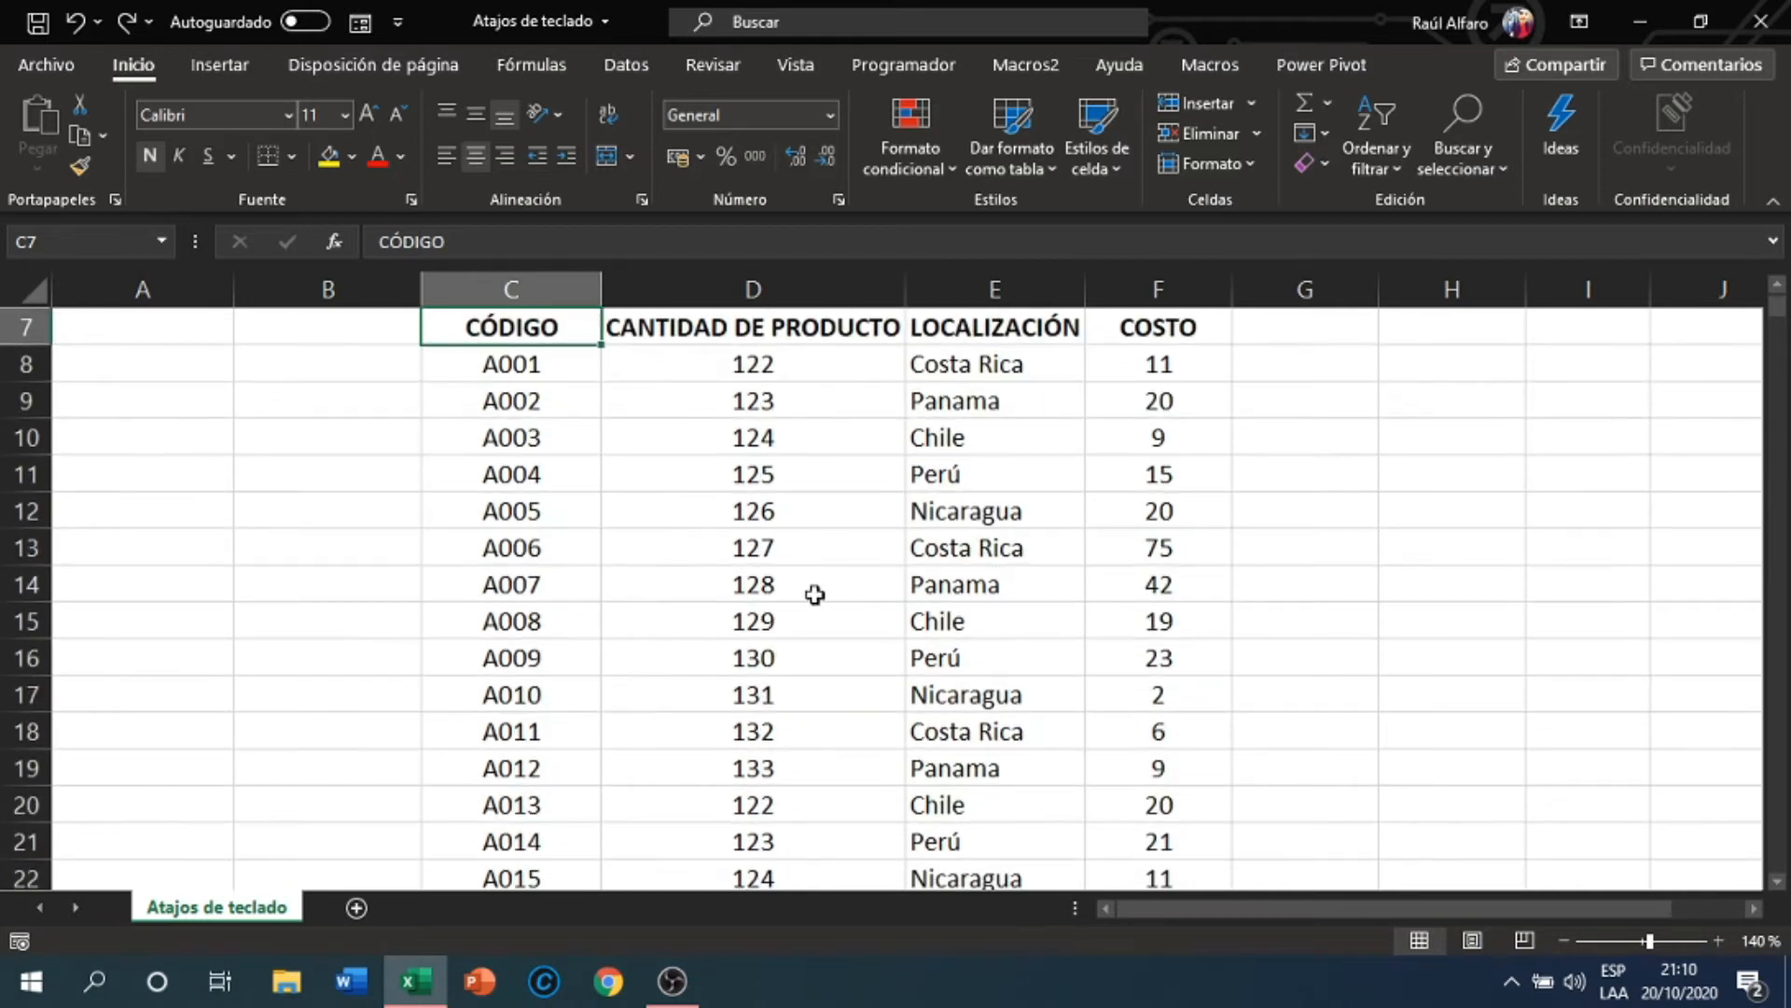
click(814, 595)
key(ctrl+a)
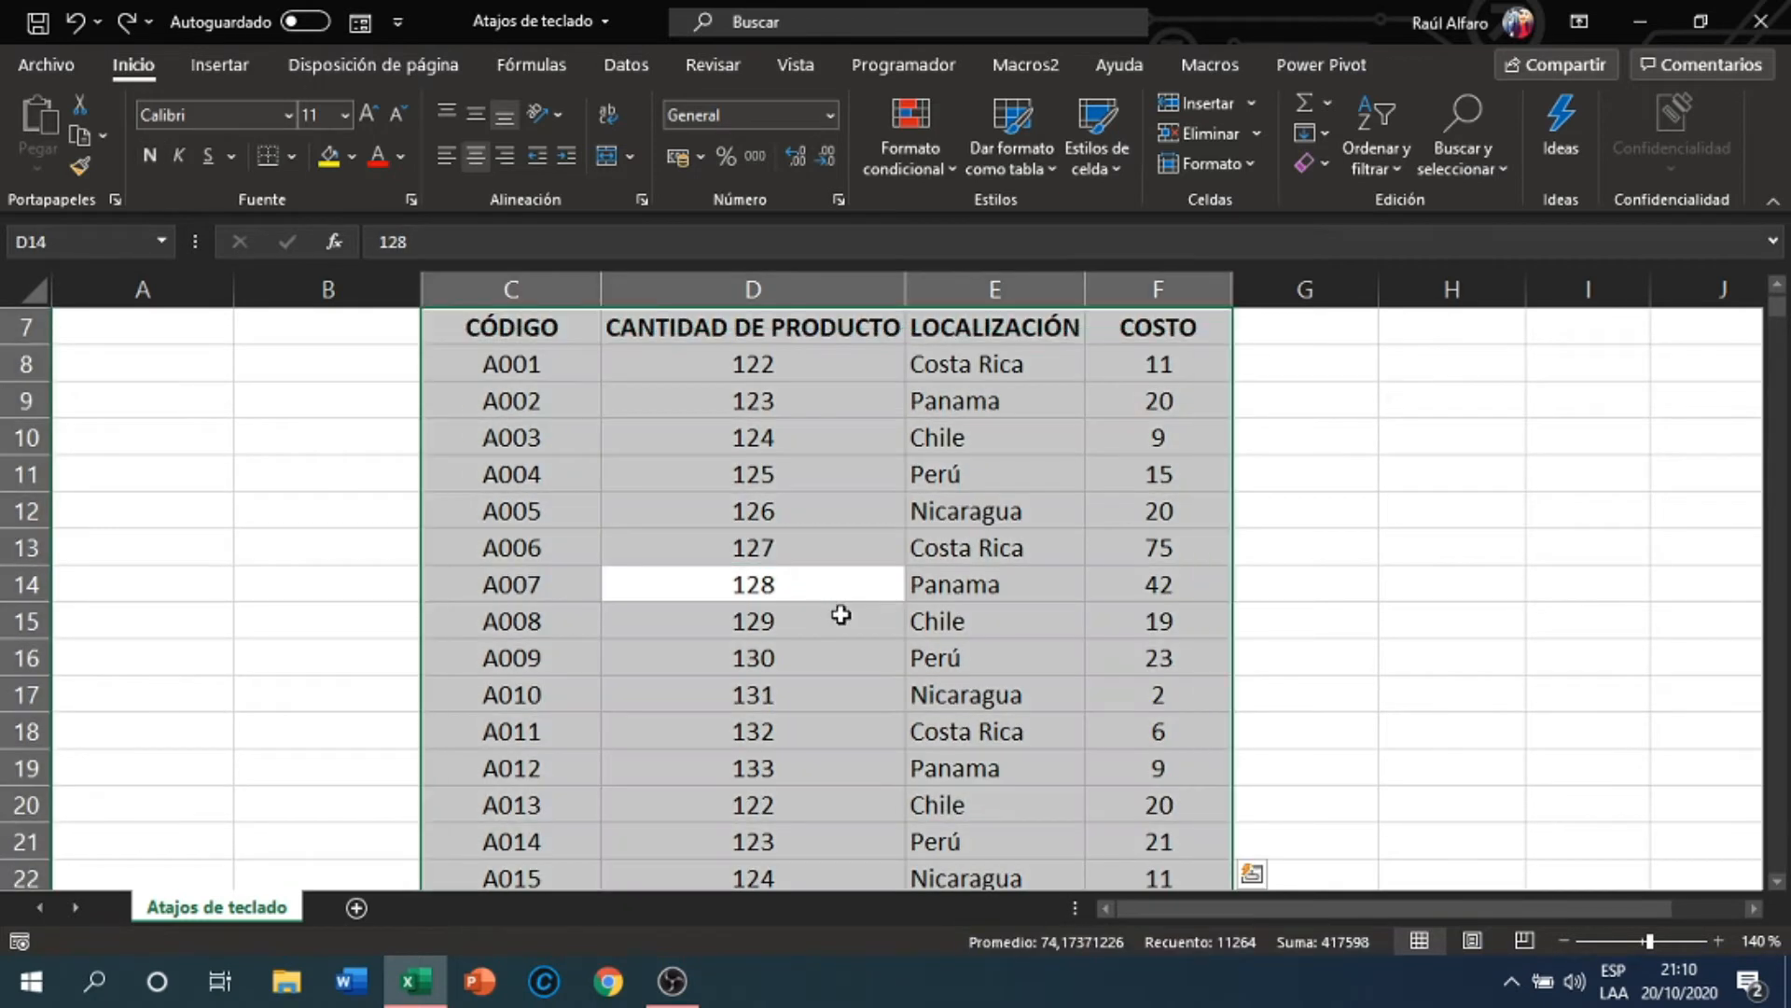
scroll(839, 612, up, 2)
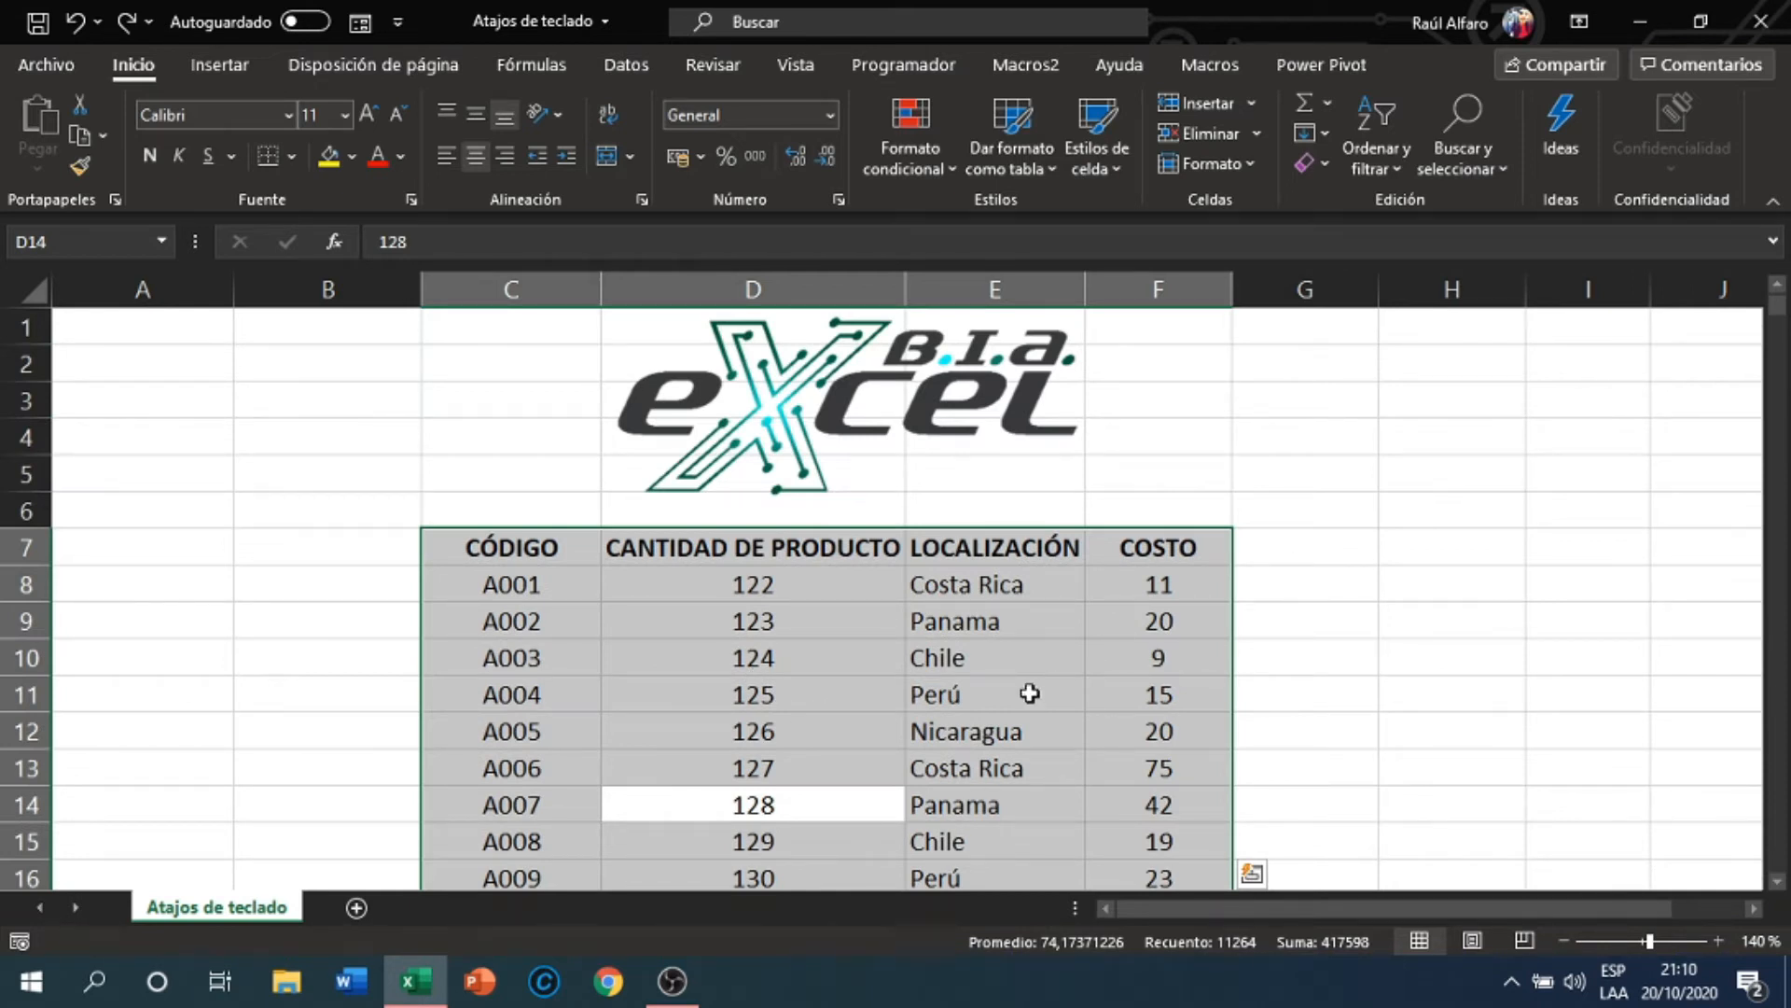
Select the entire worksheet starting from cell D11, and clear the selection by returning to the CÓDIGO header in C7
click(803, 693)
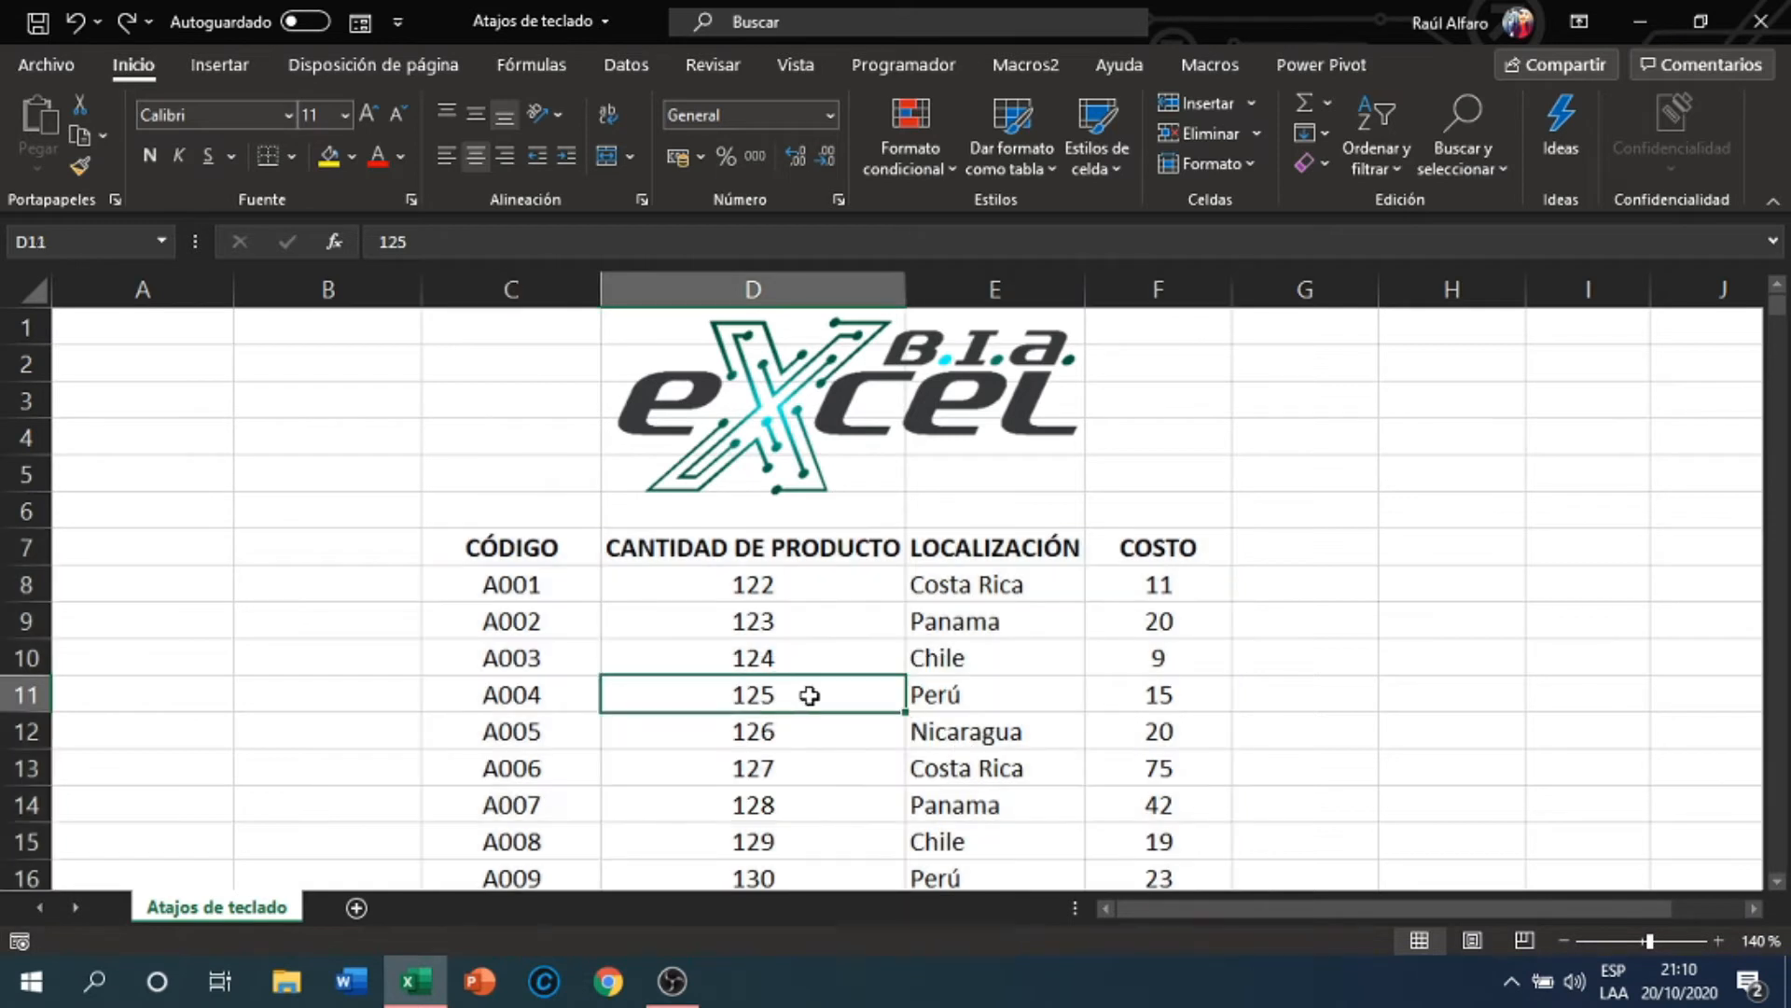
key(ctrl+a)
key(ctrl+a)
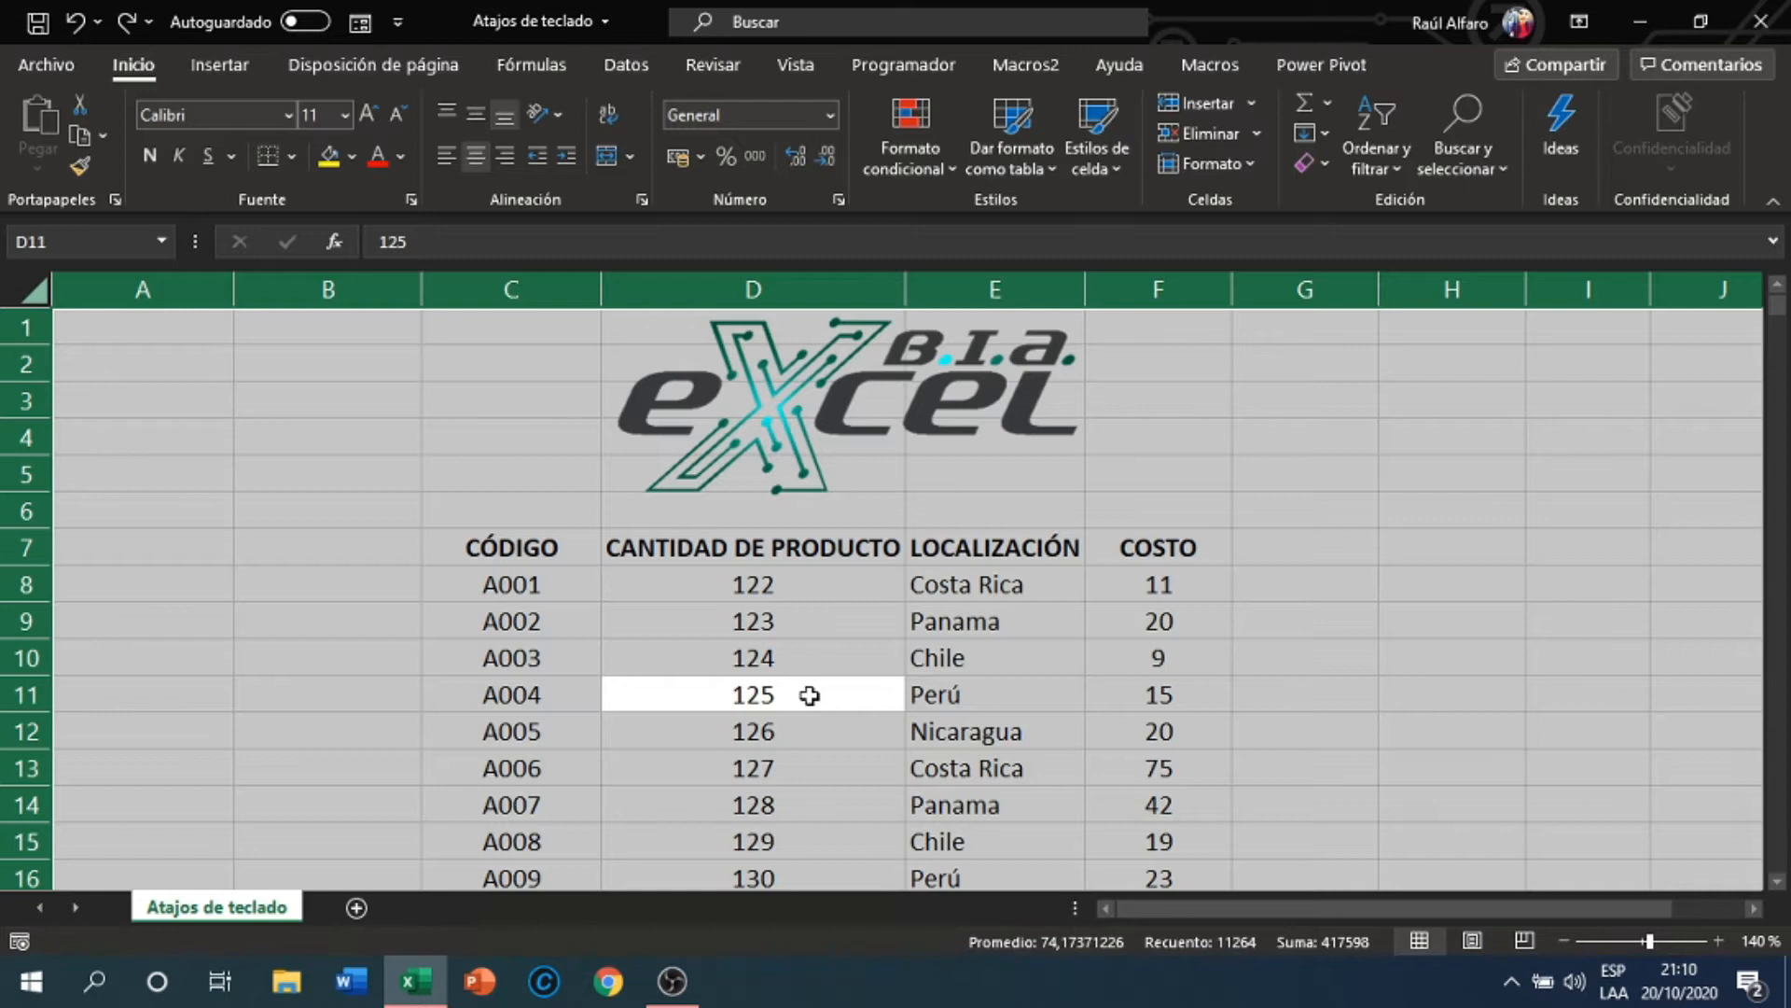
click(808, 657)
click(486, 552)
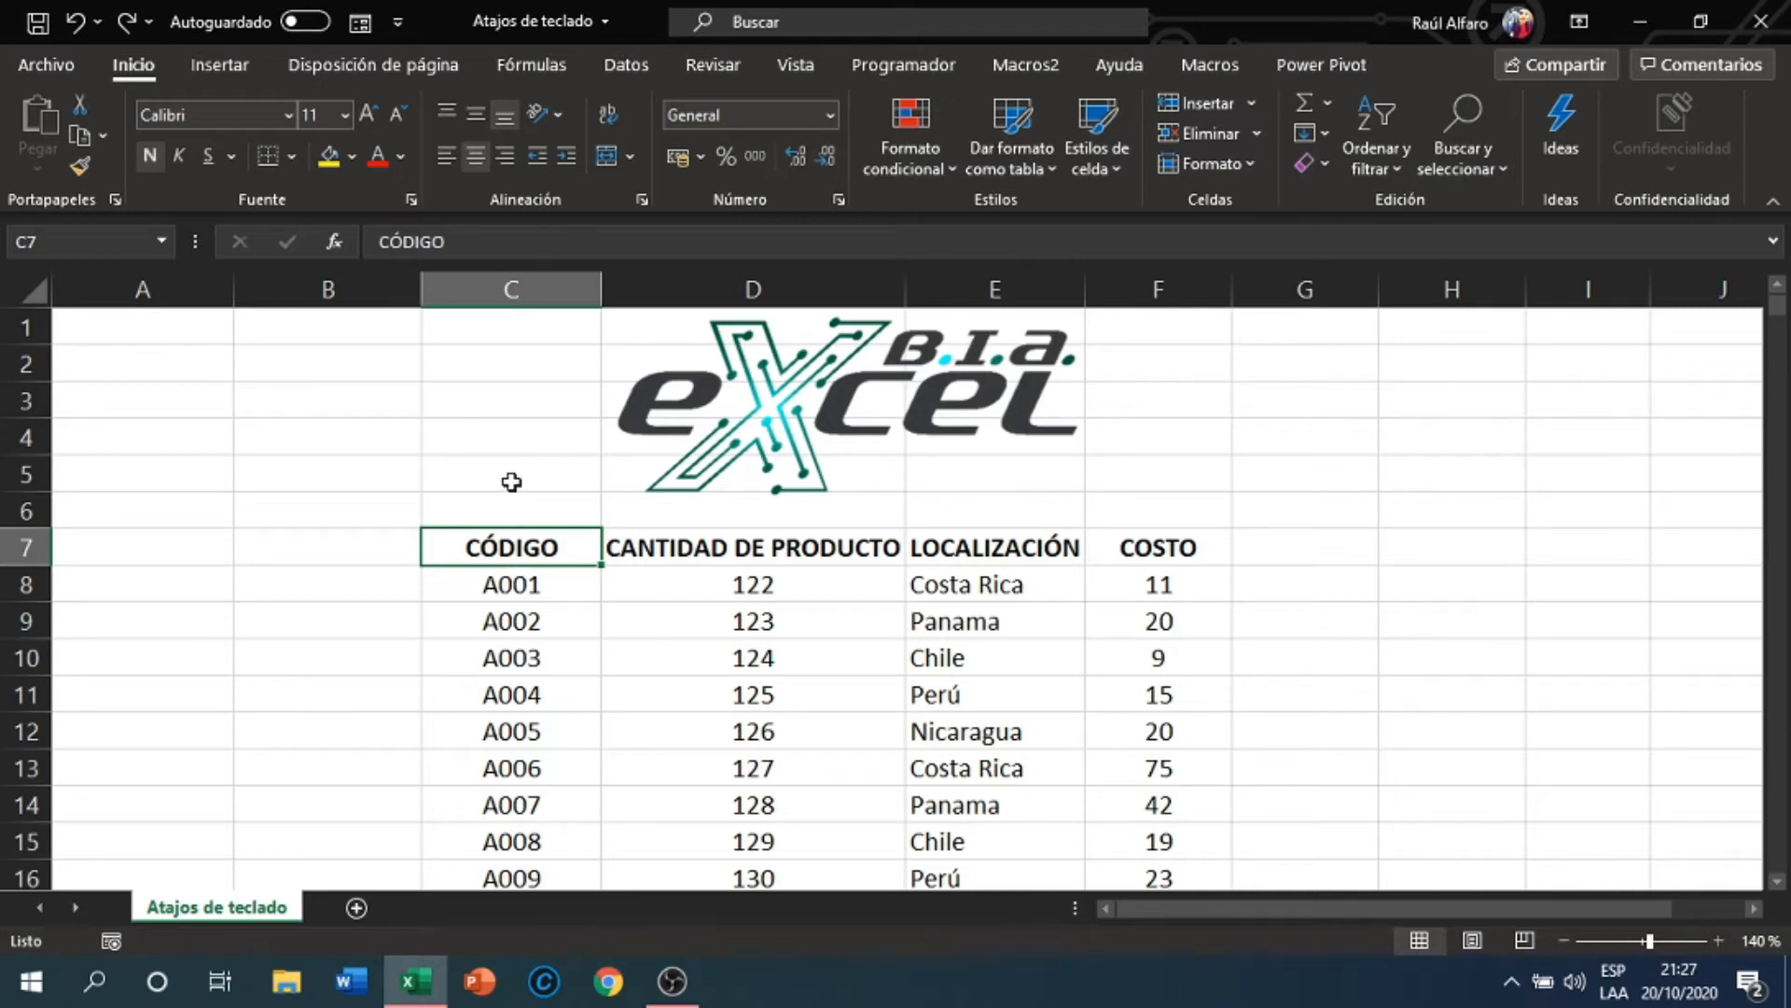
click(504, 360)
click(508, 435)
click(505, 593)
click(507, 709)
click(508, 726)
click(509, 548)
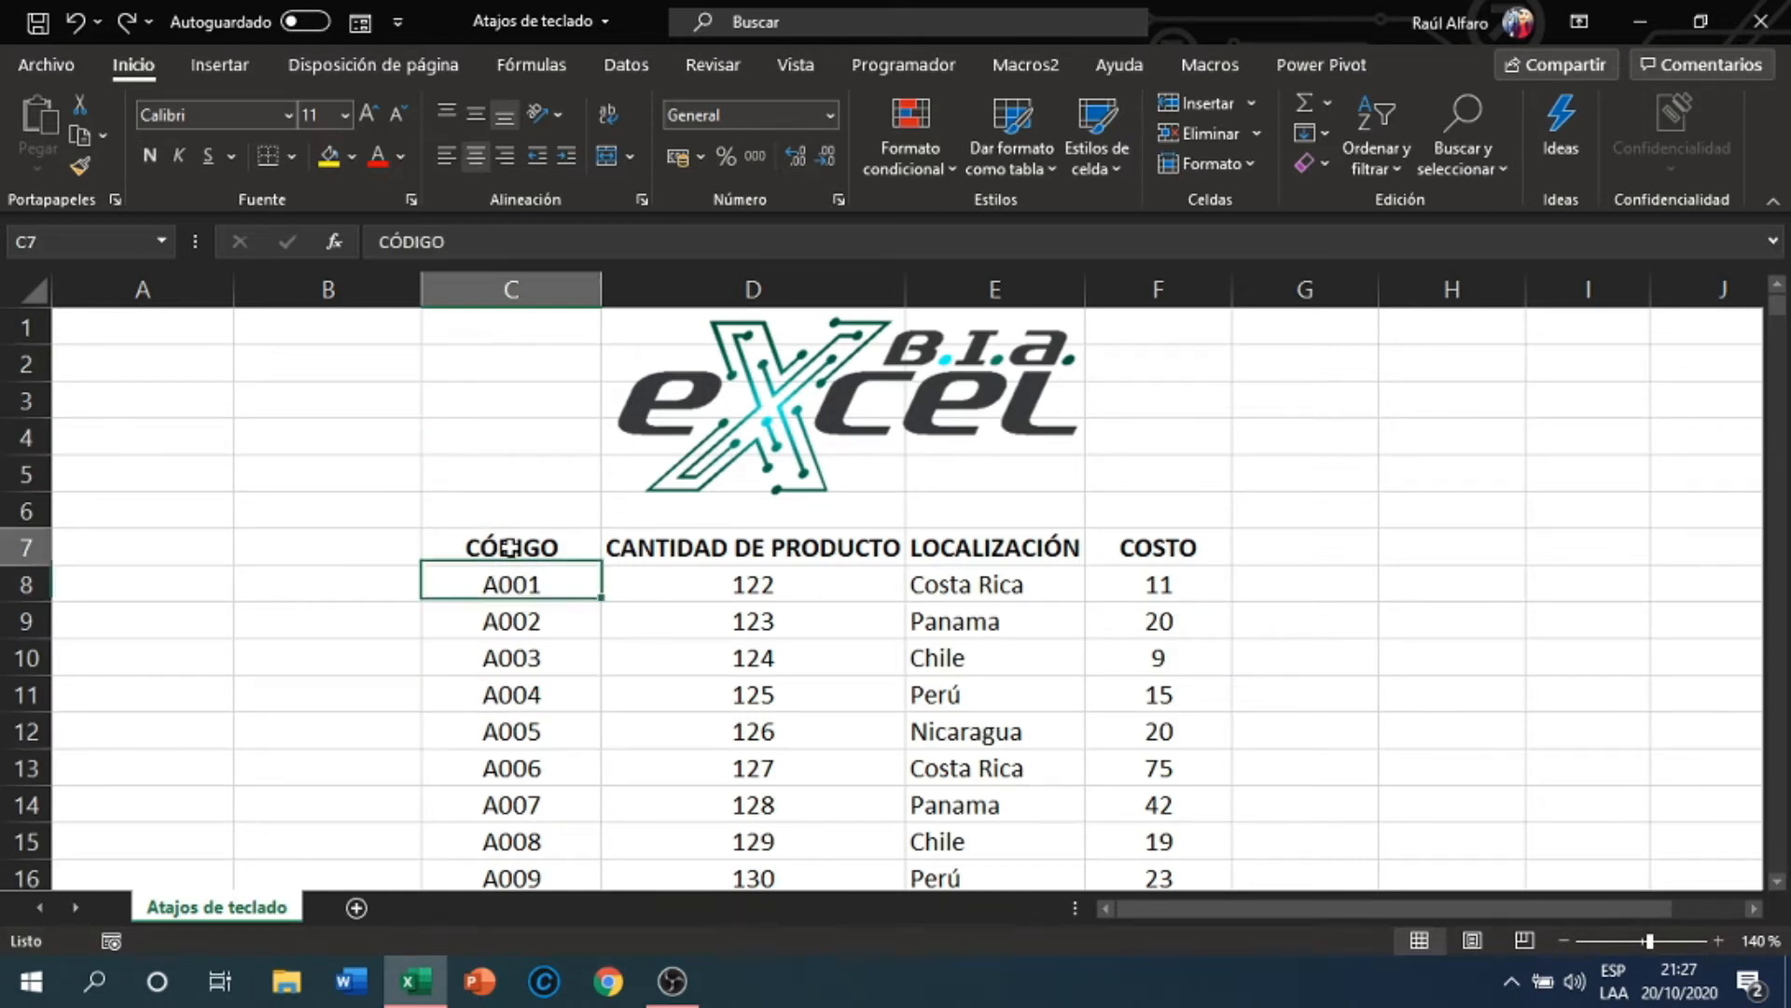
Select the whole of column C starting from cell C11, and deselect it by moving to cell D11
click(549, 614)
click(552, 684)
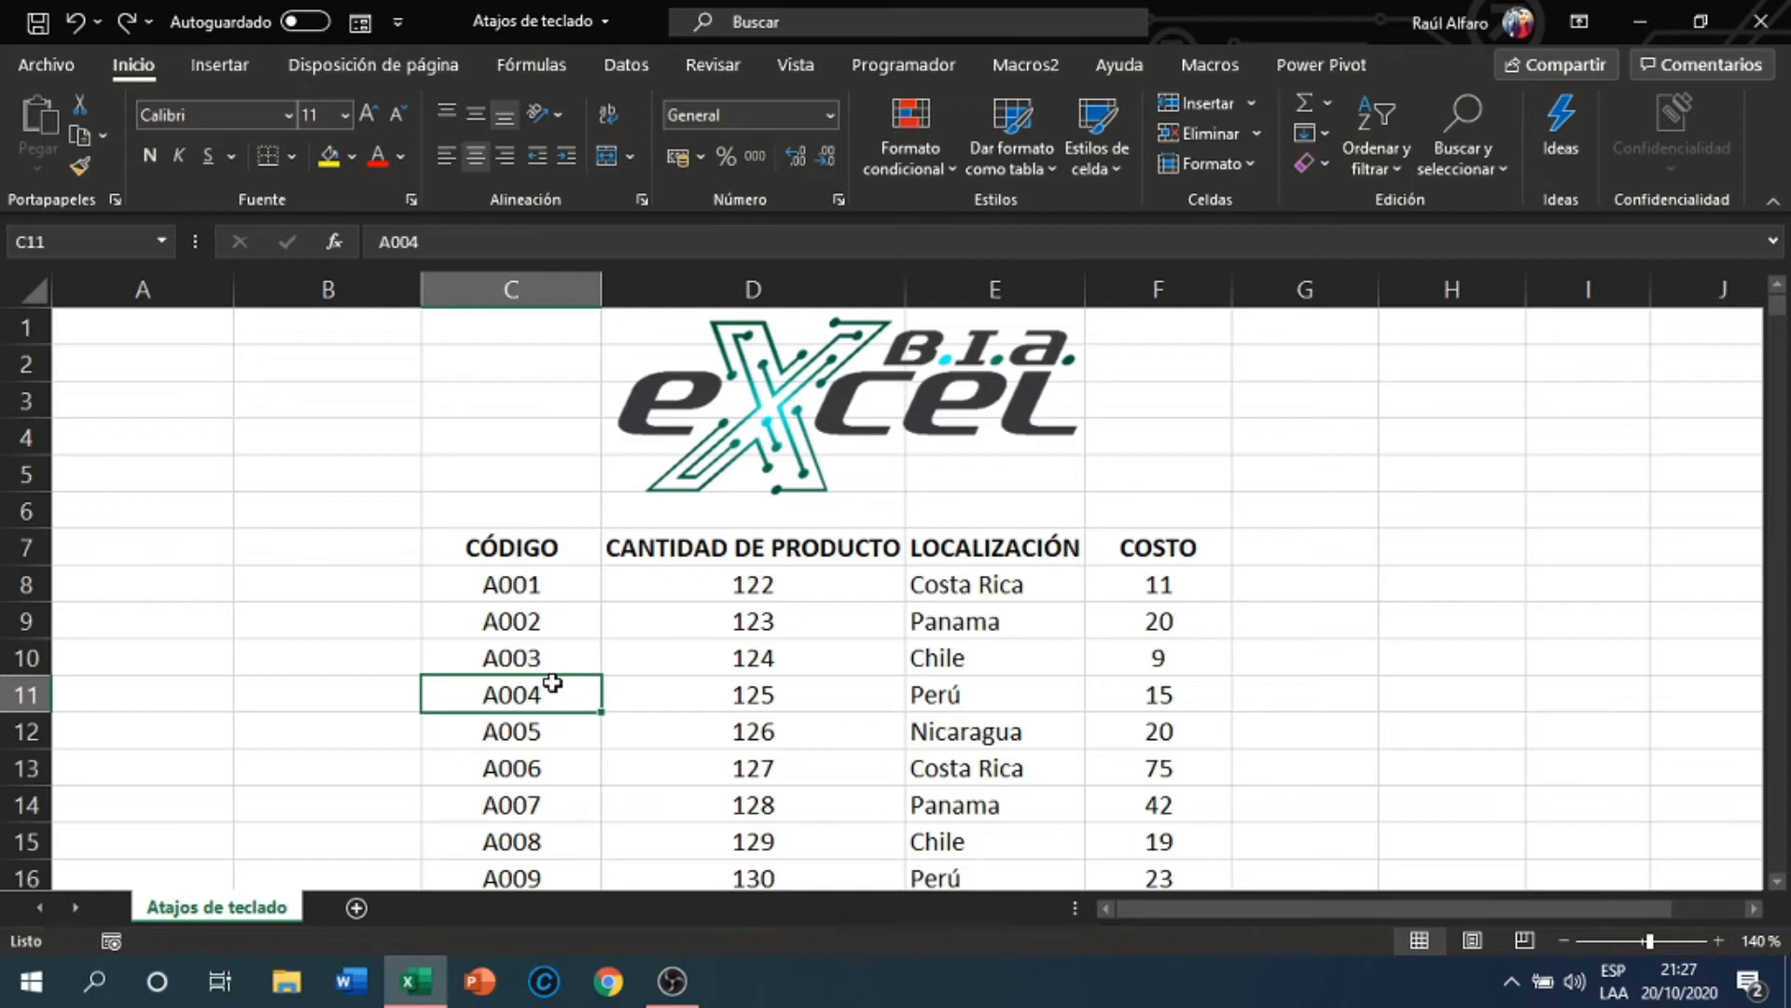
key(ctrl+space)
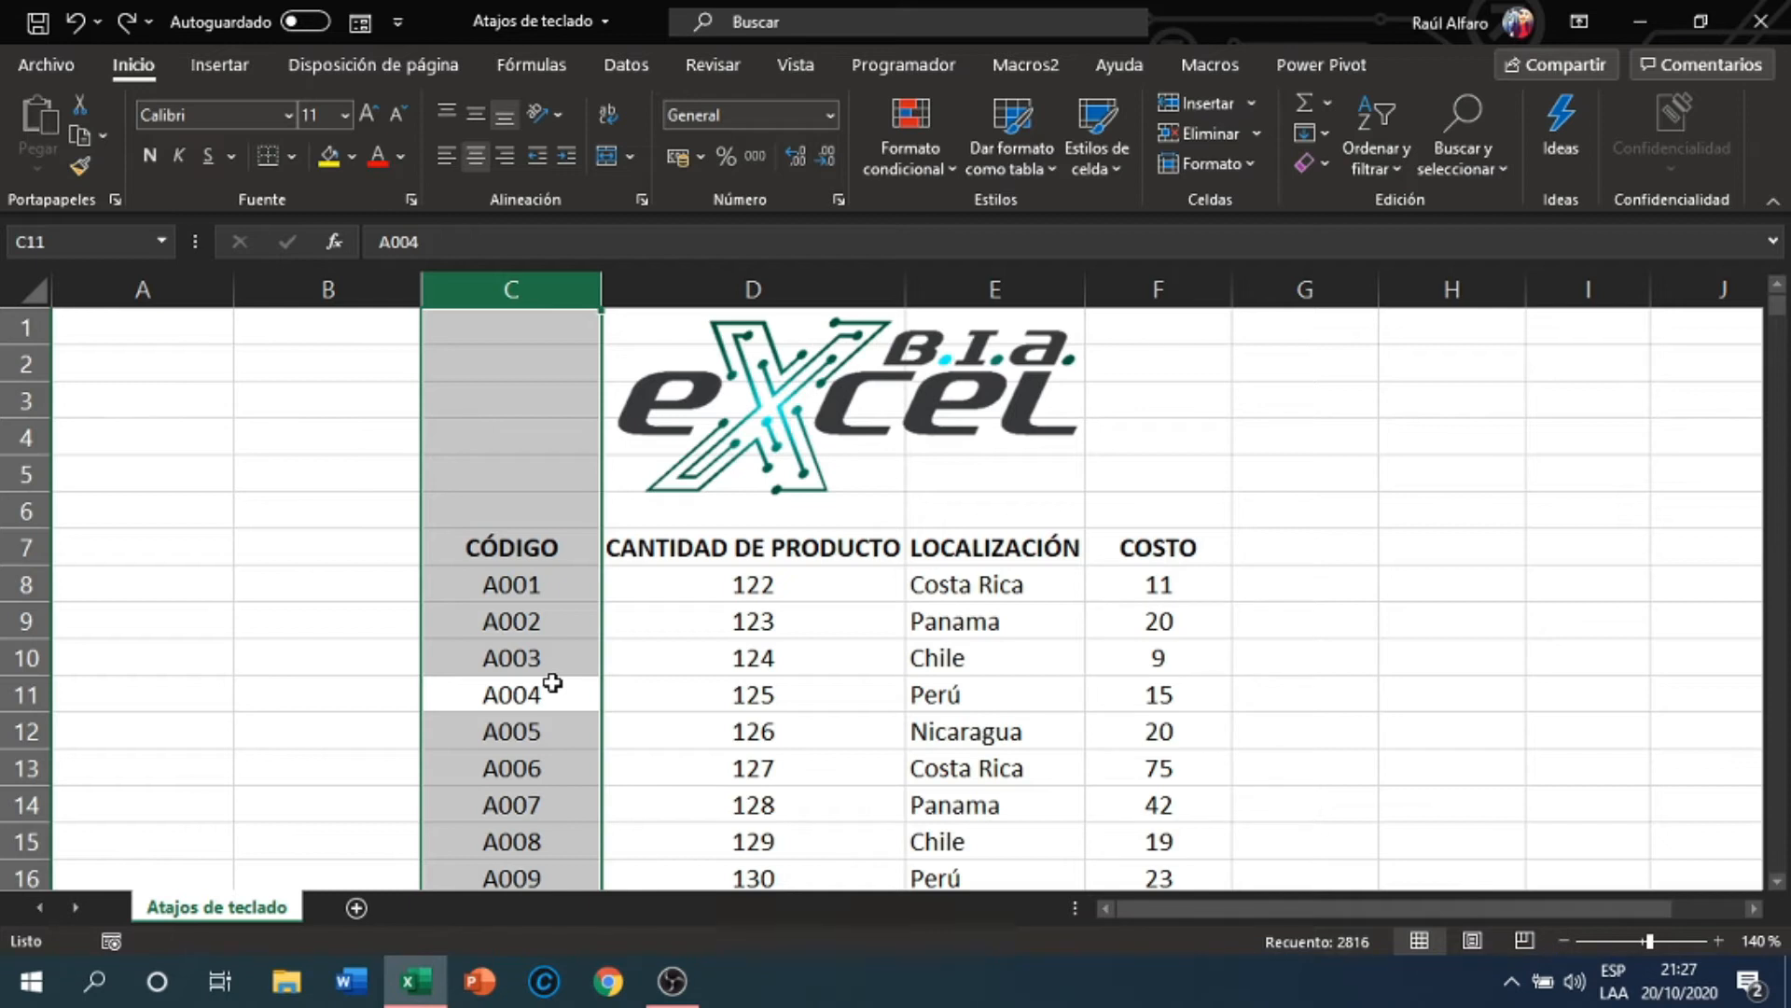
click(788, 699)
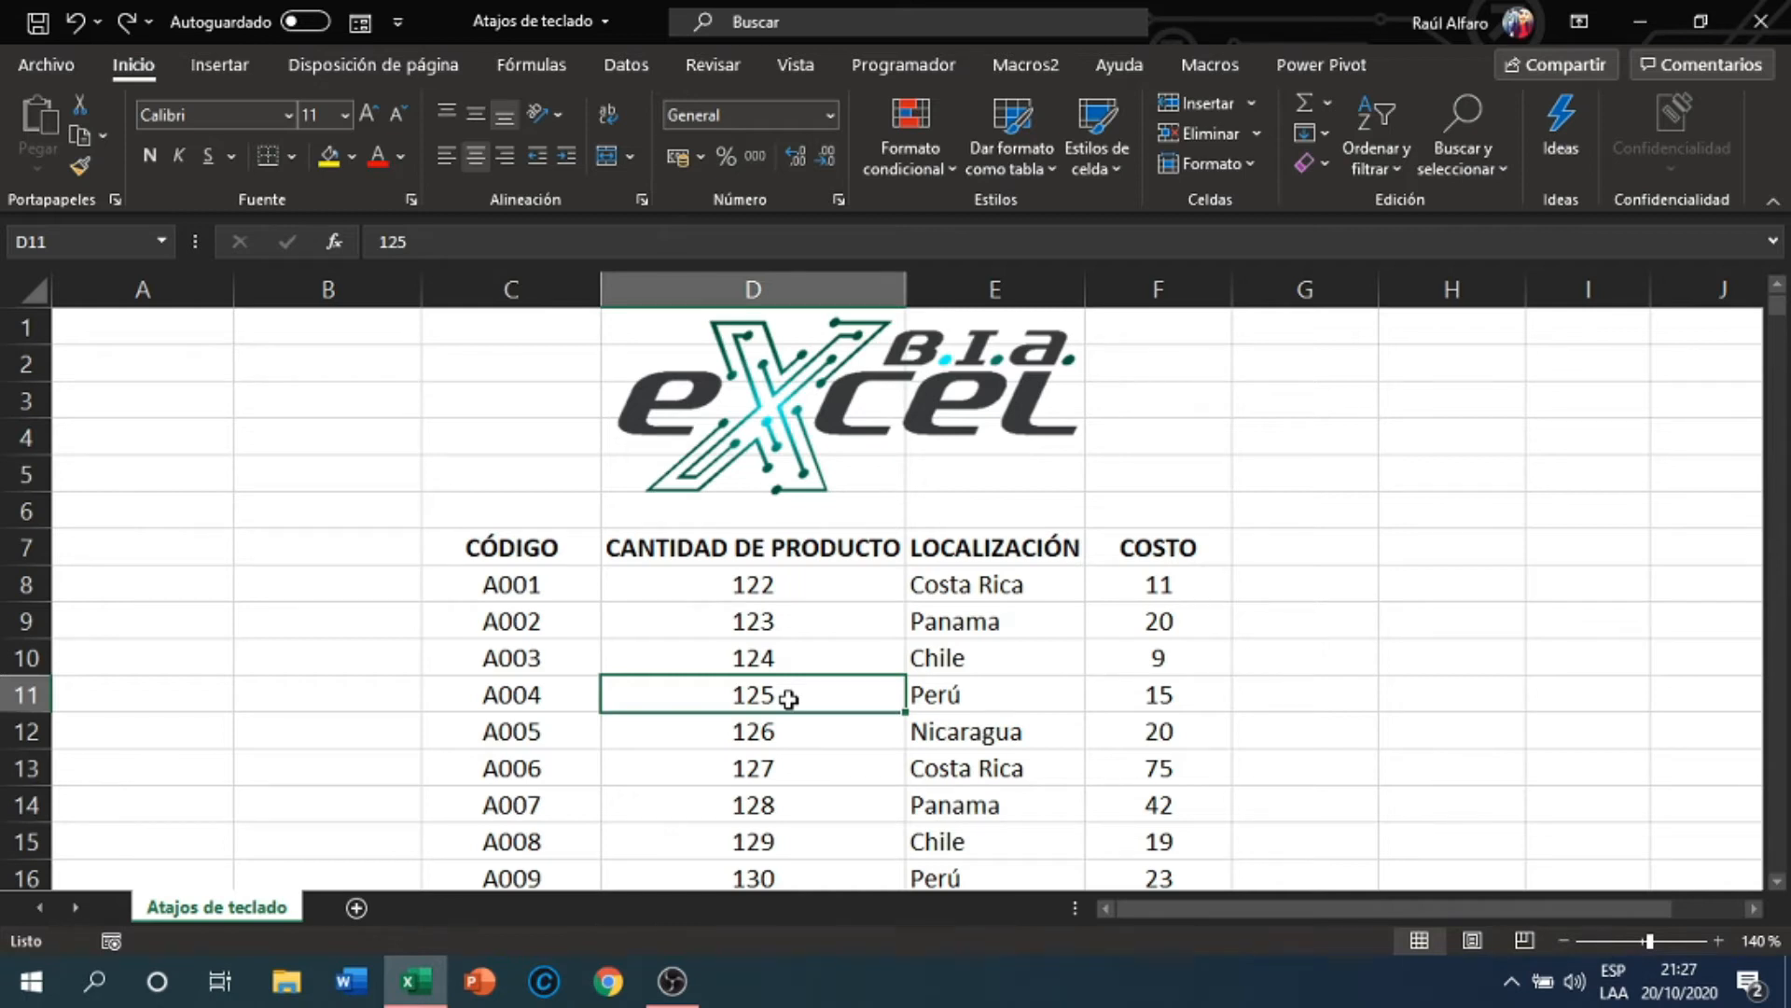
Insert a blank column before the CANTIDAD DE PRODUCTO column, delete it again, and return to the CÓDIGO header in C7
key(ctrl+space)
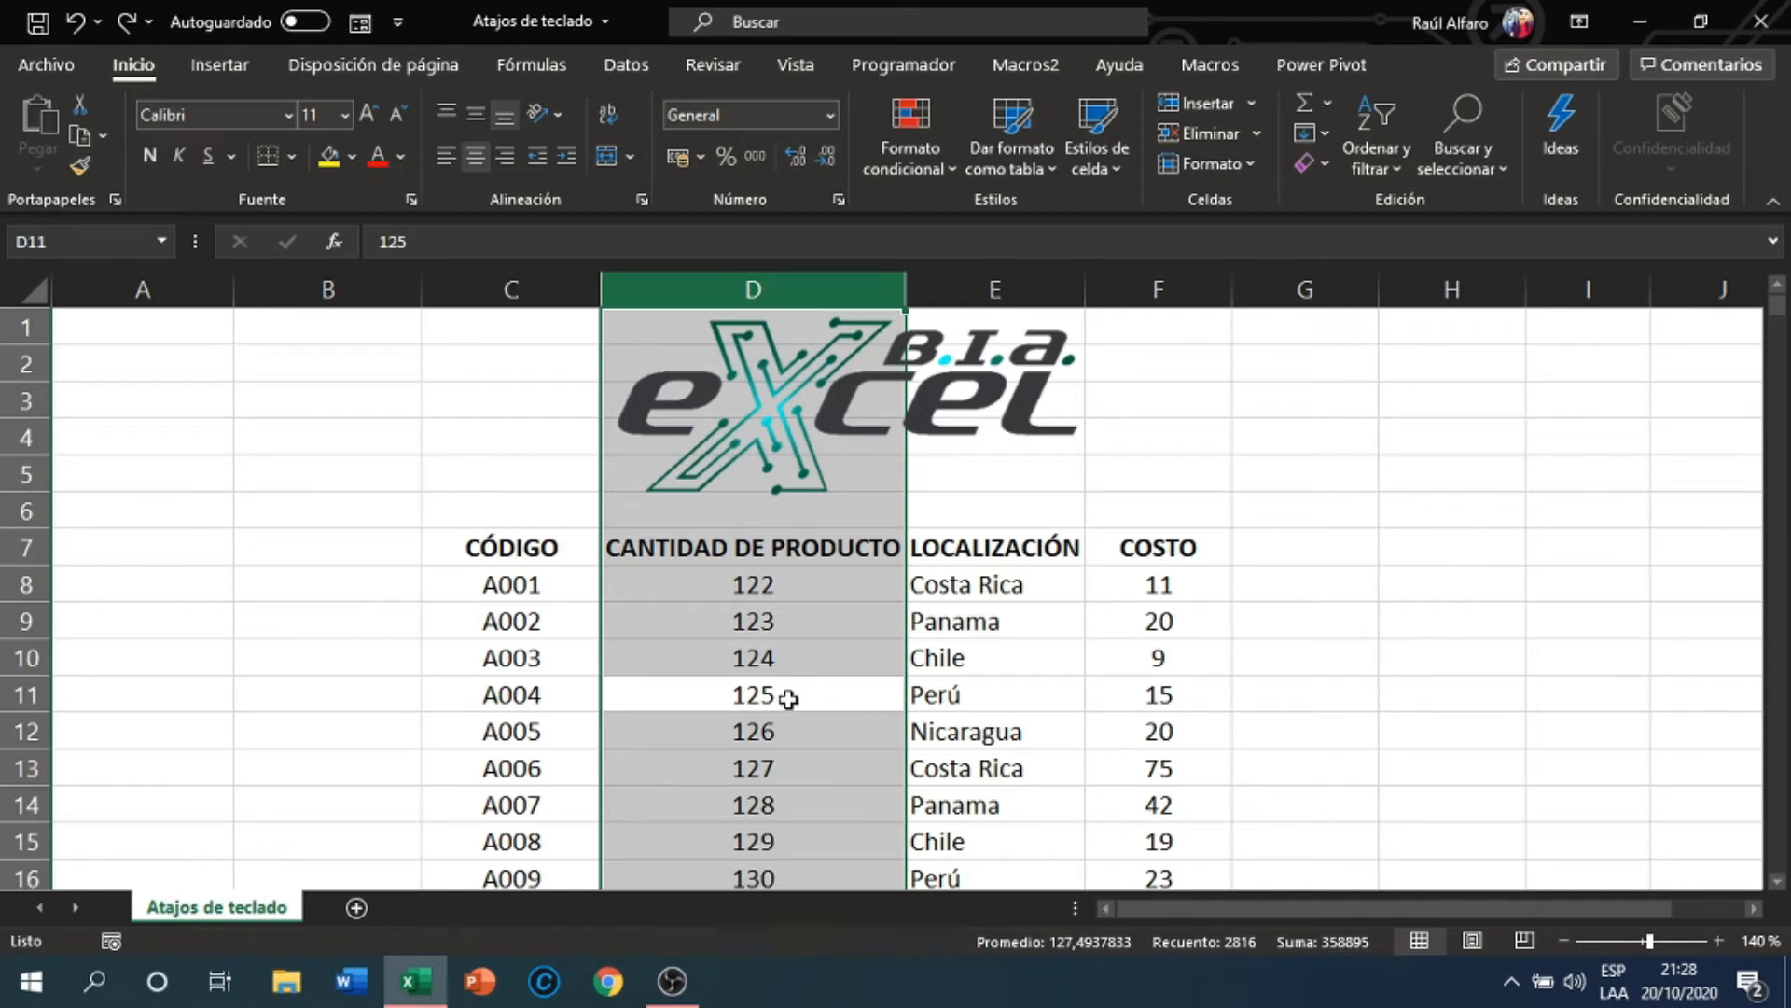
key(ctrl+plus)
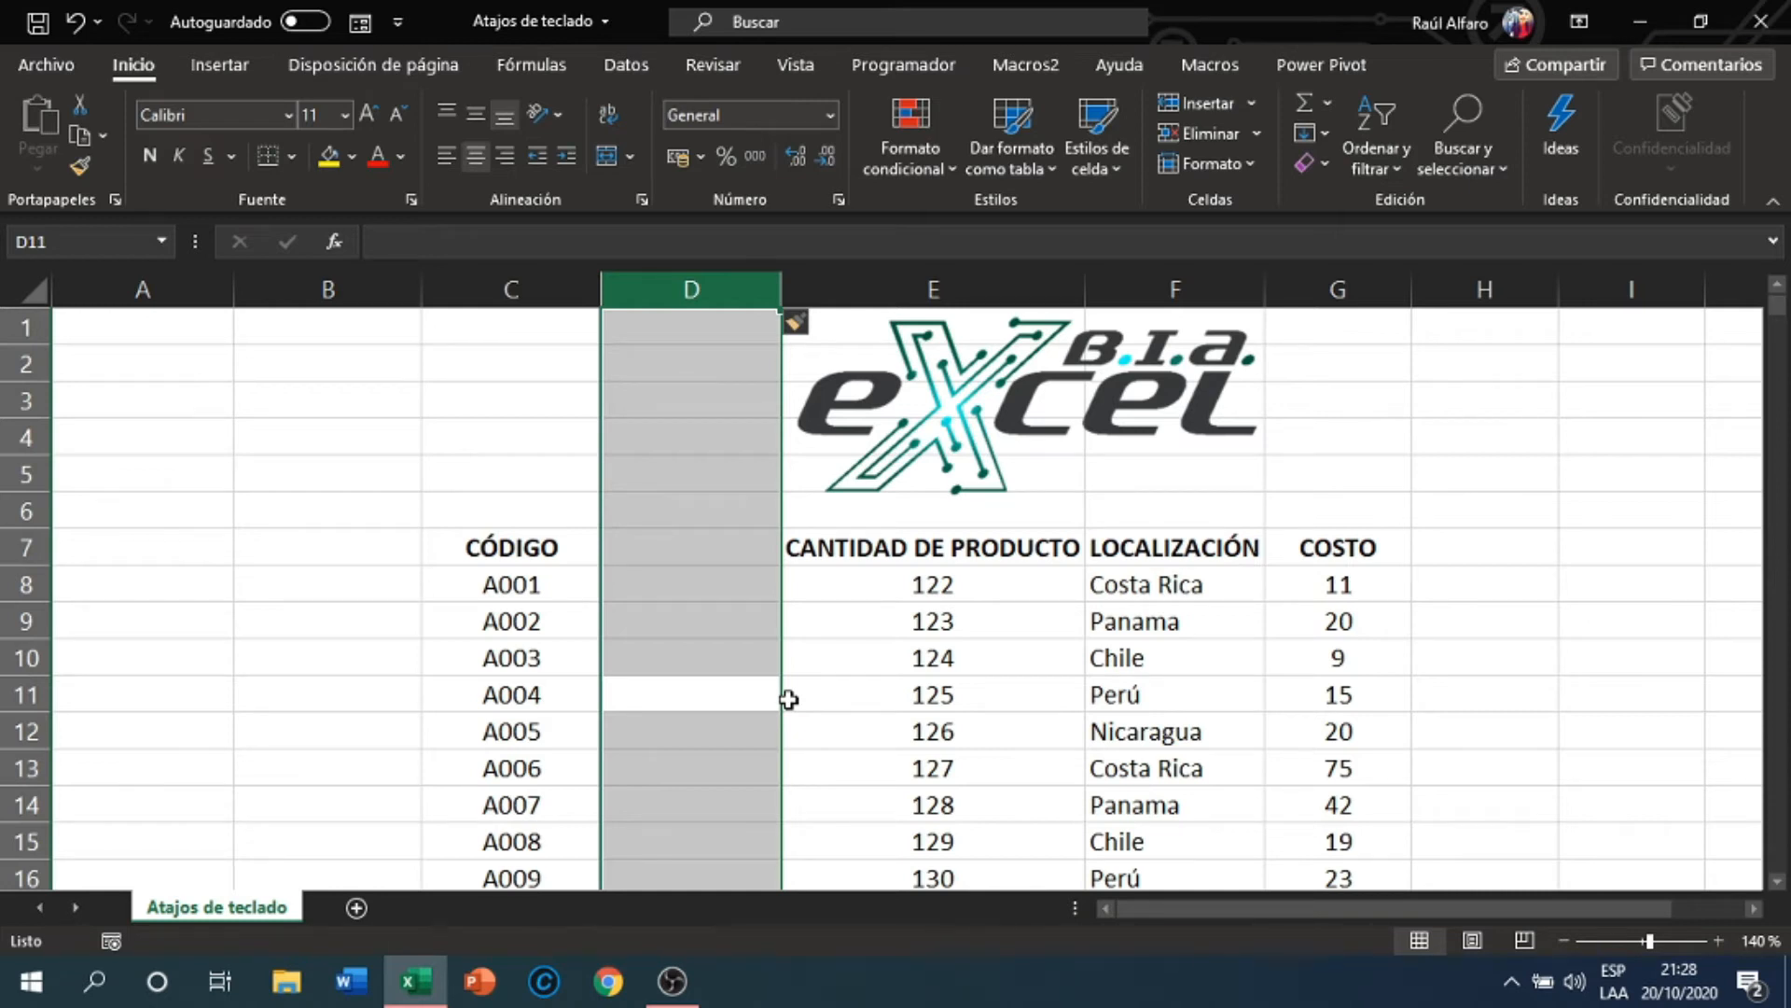
key(ctrl+minus)
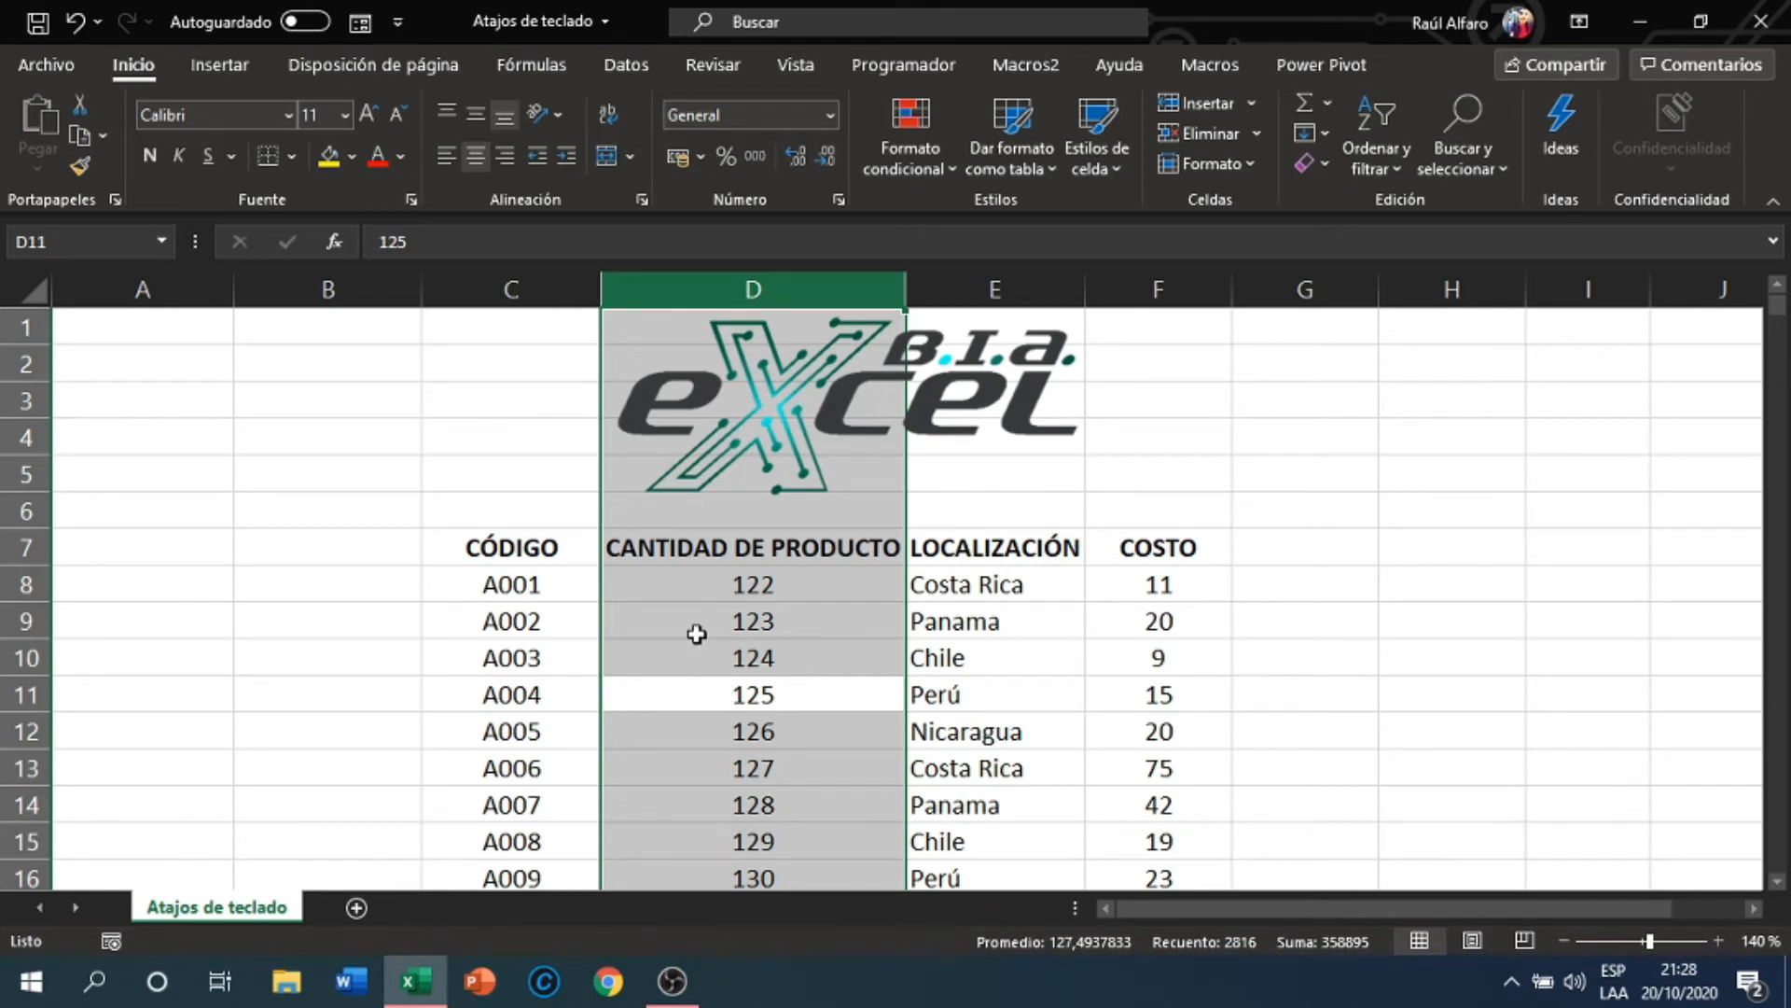
click(525, 546)
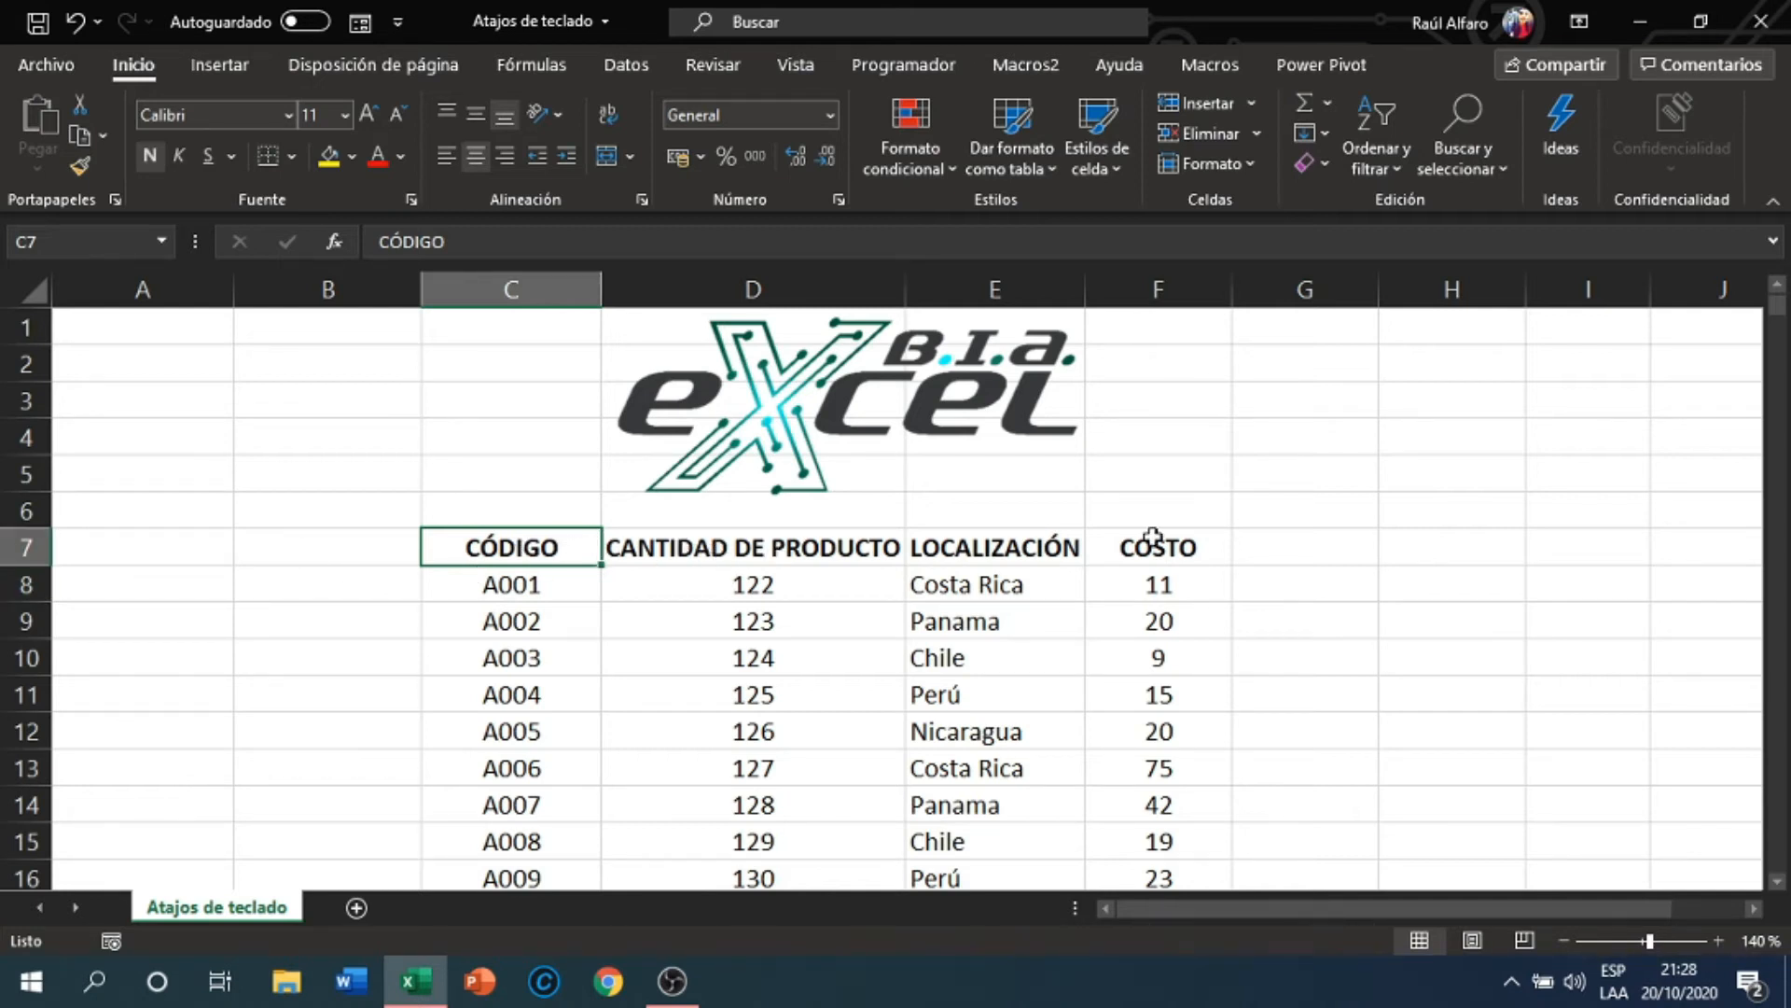
Insert a blank row above row 11 starting from cell C11, delete it again, and clear the row selection
click(543, 698)
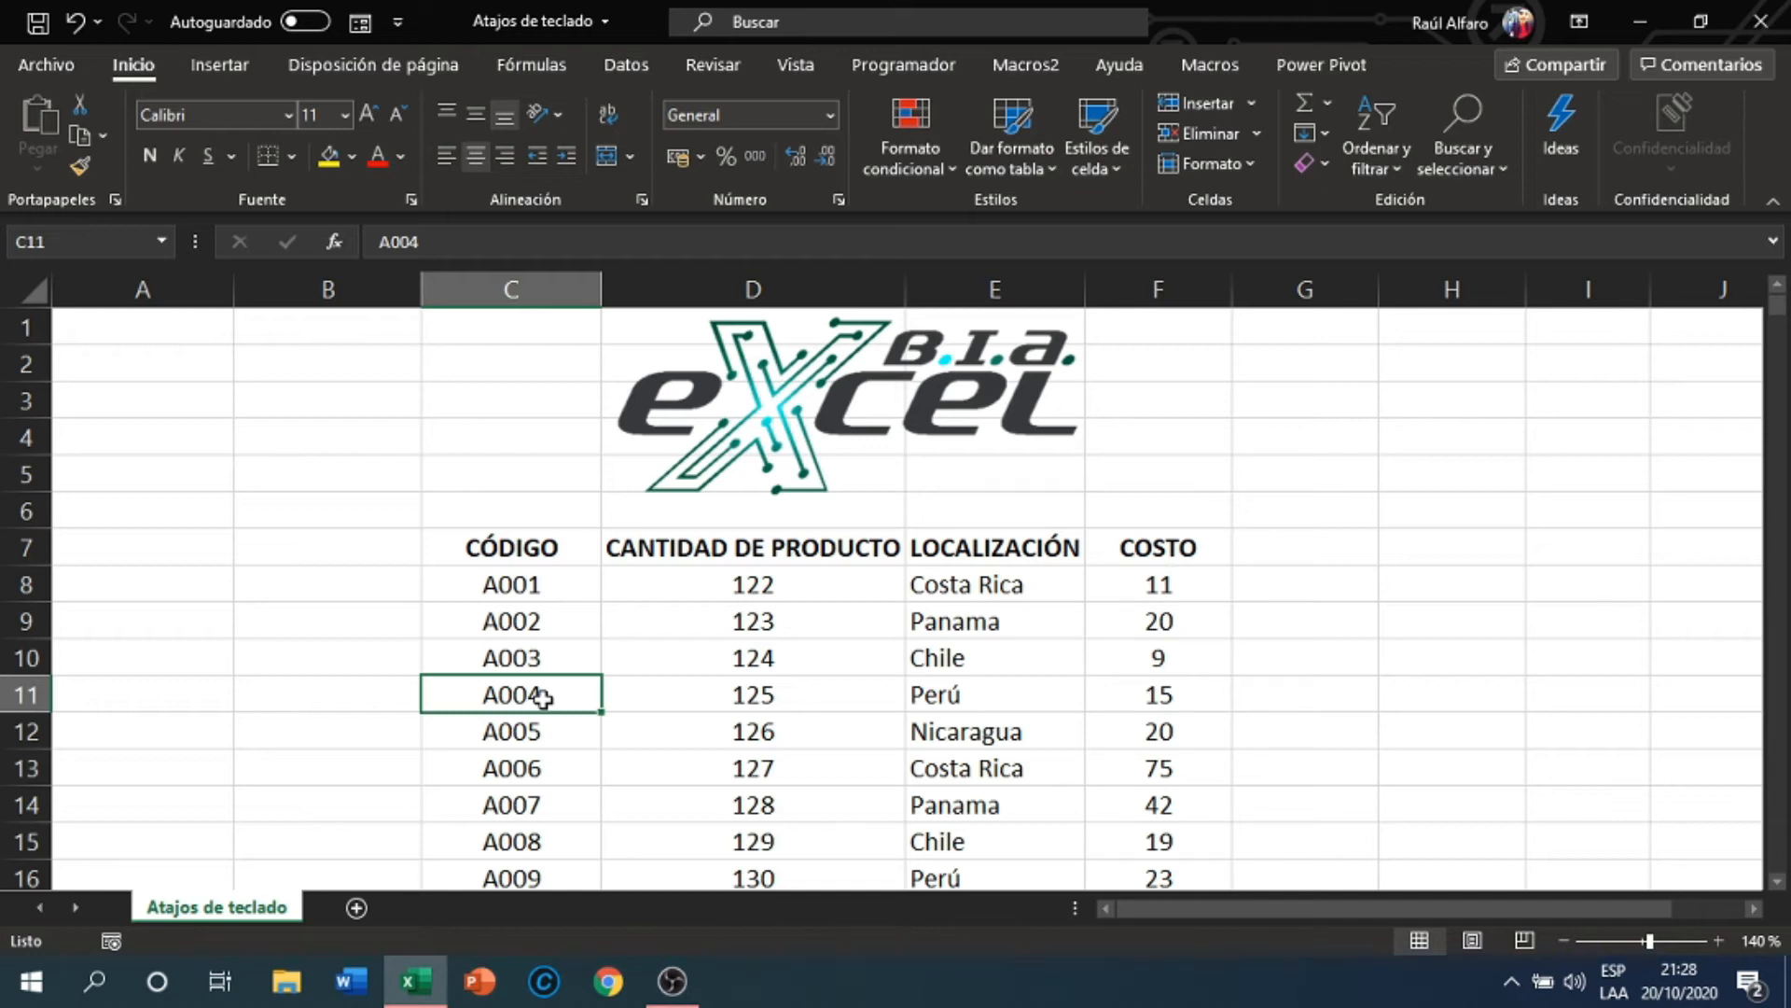
key(shift+space)
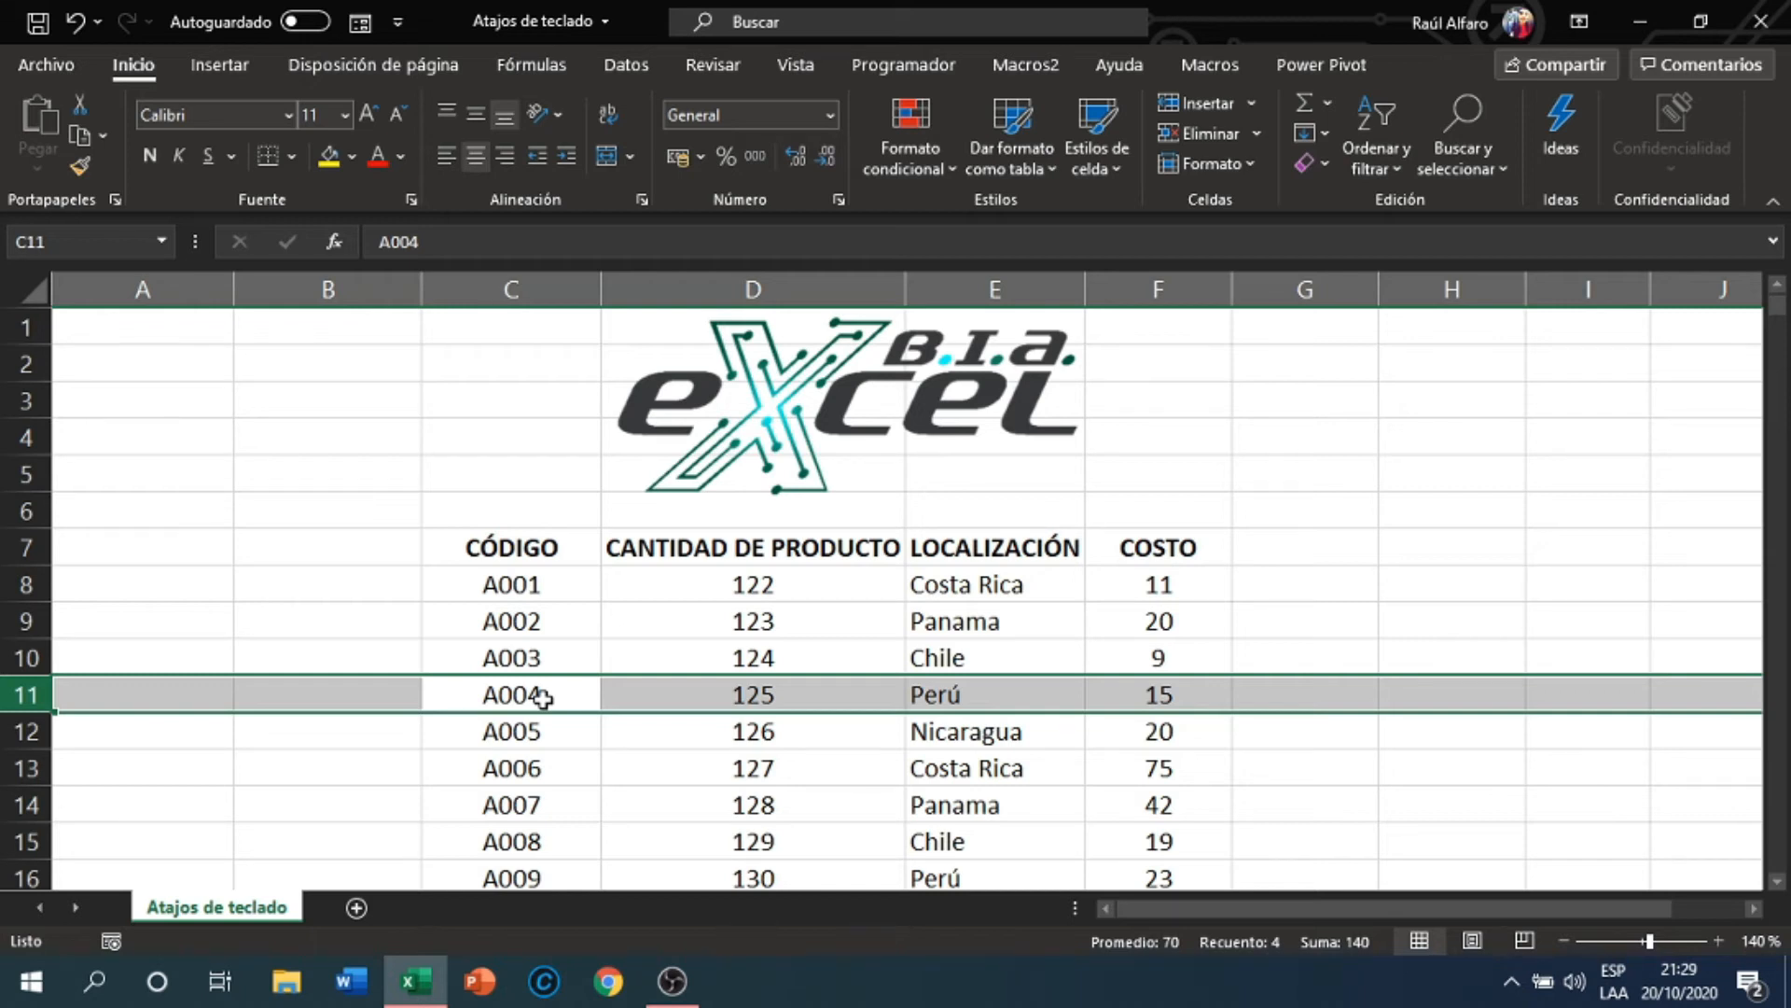
key(ctrl+plus)
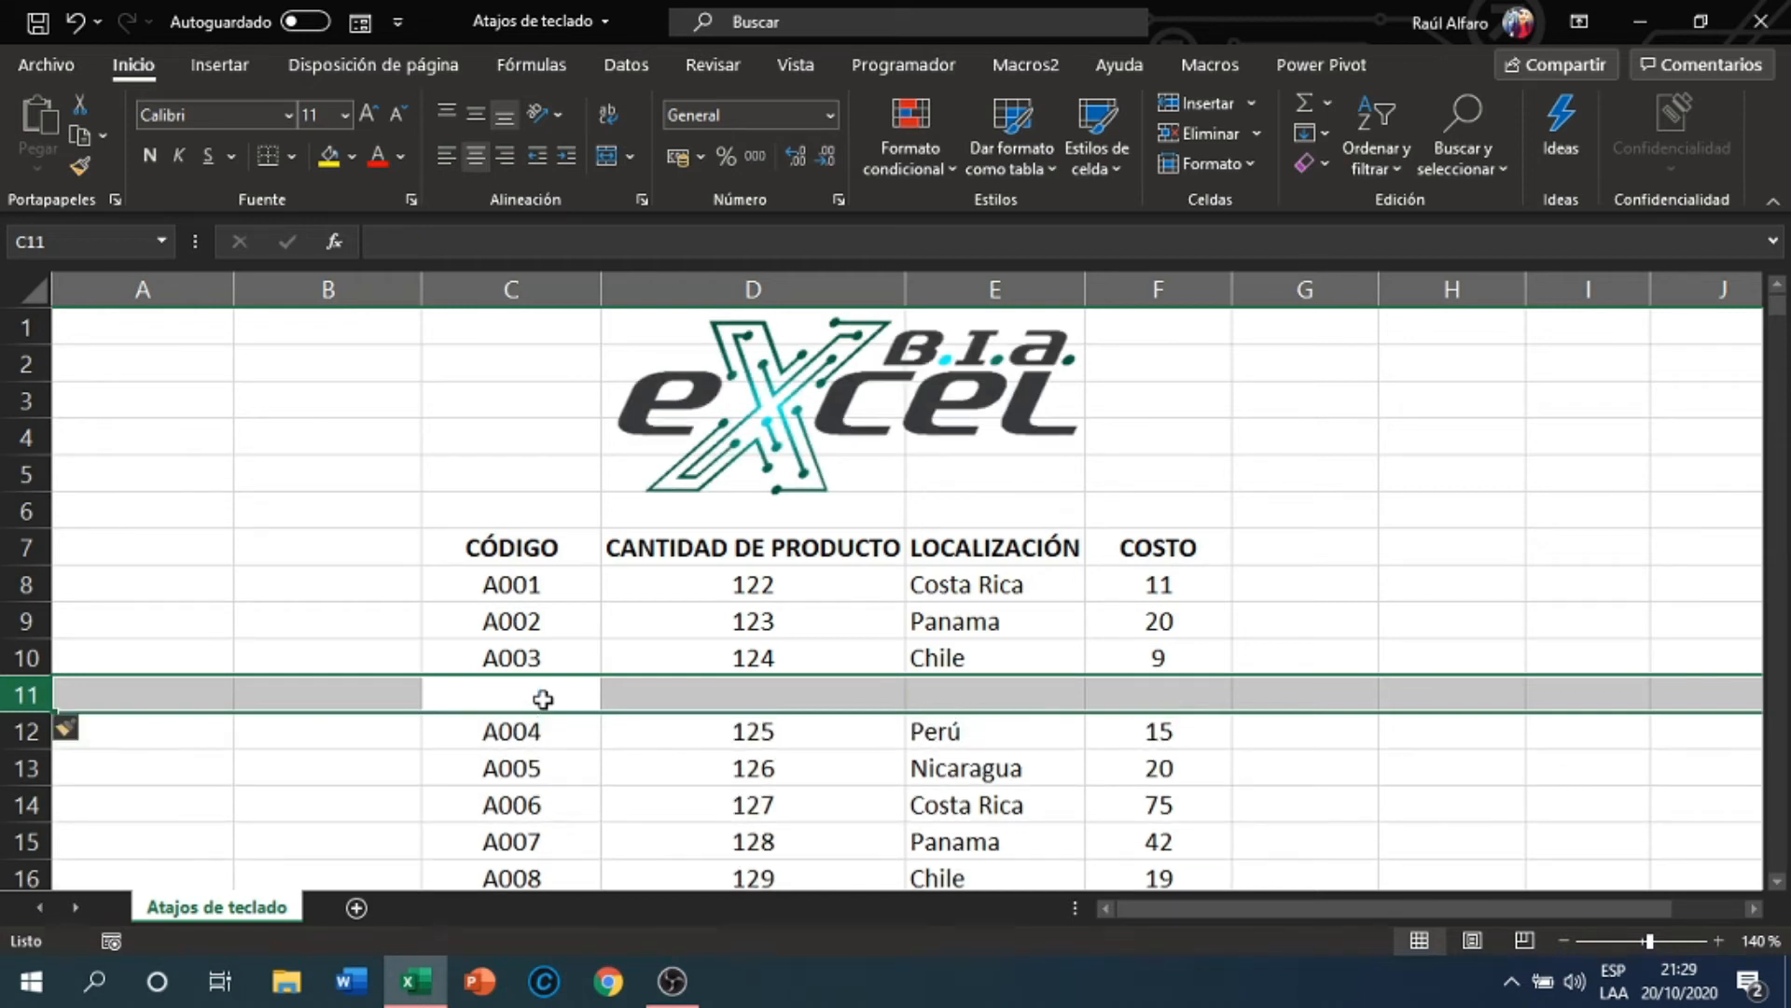
key(ctrl+minus)
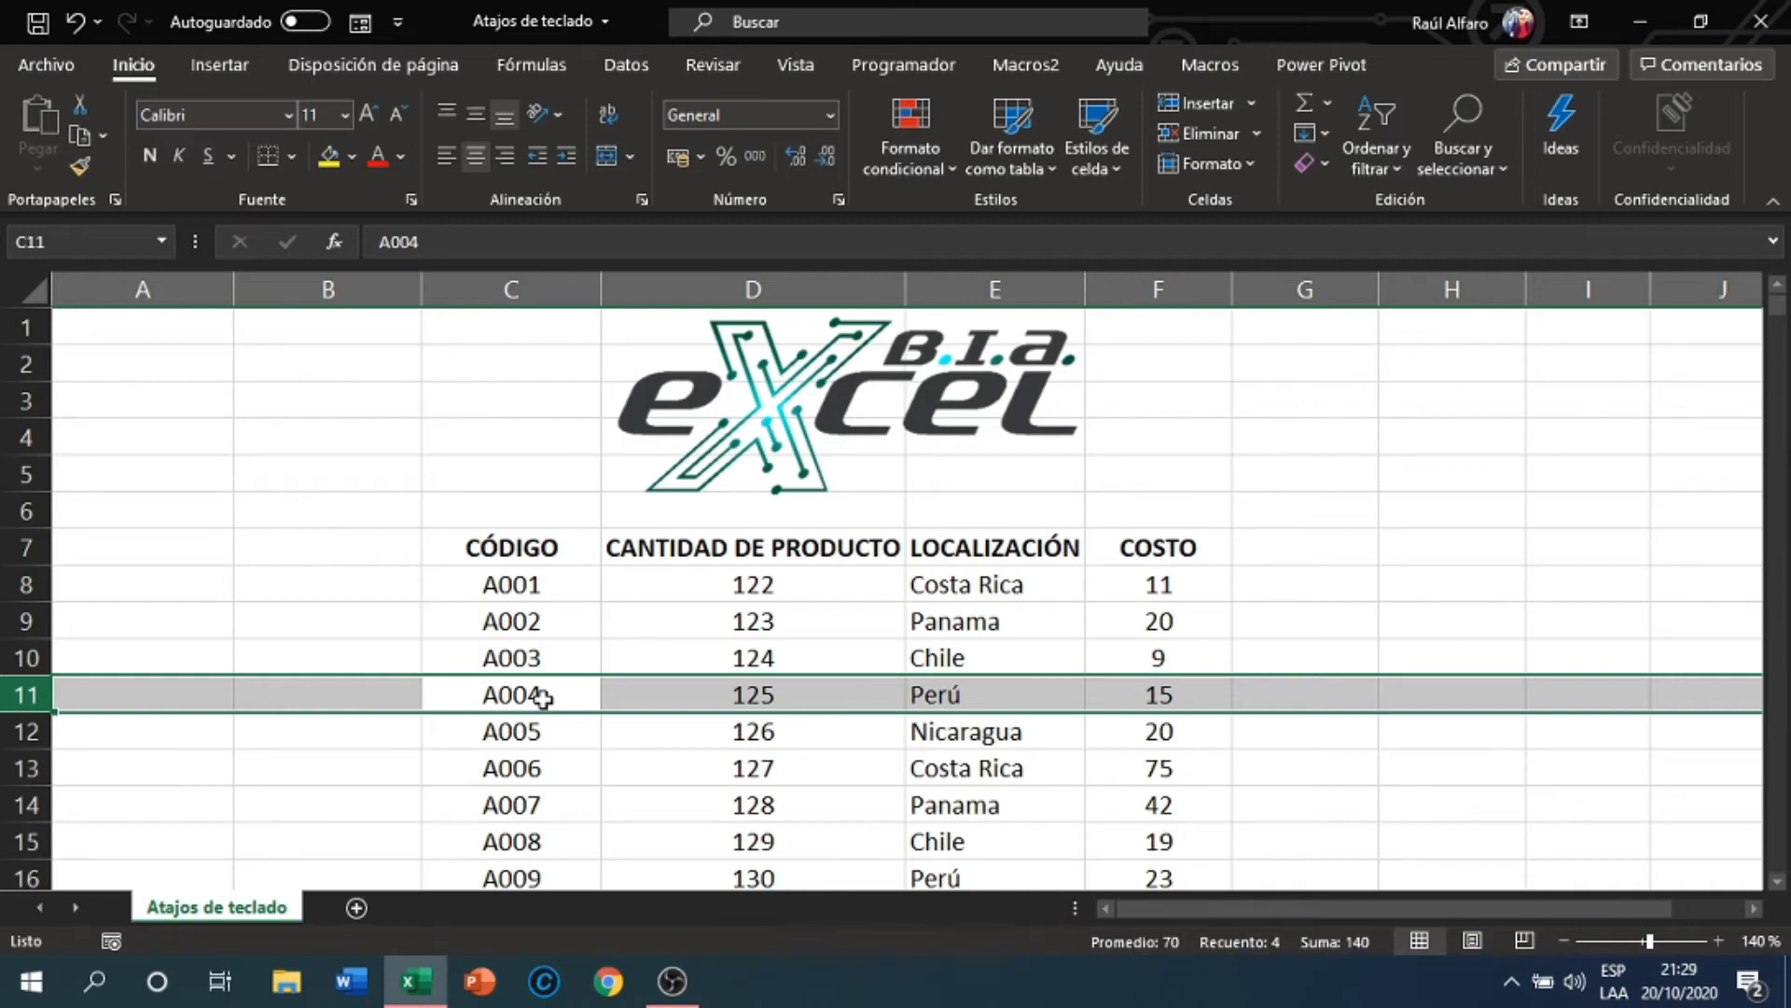
click(365, 560)
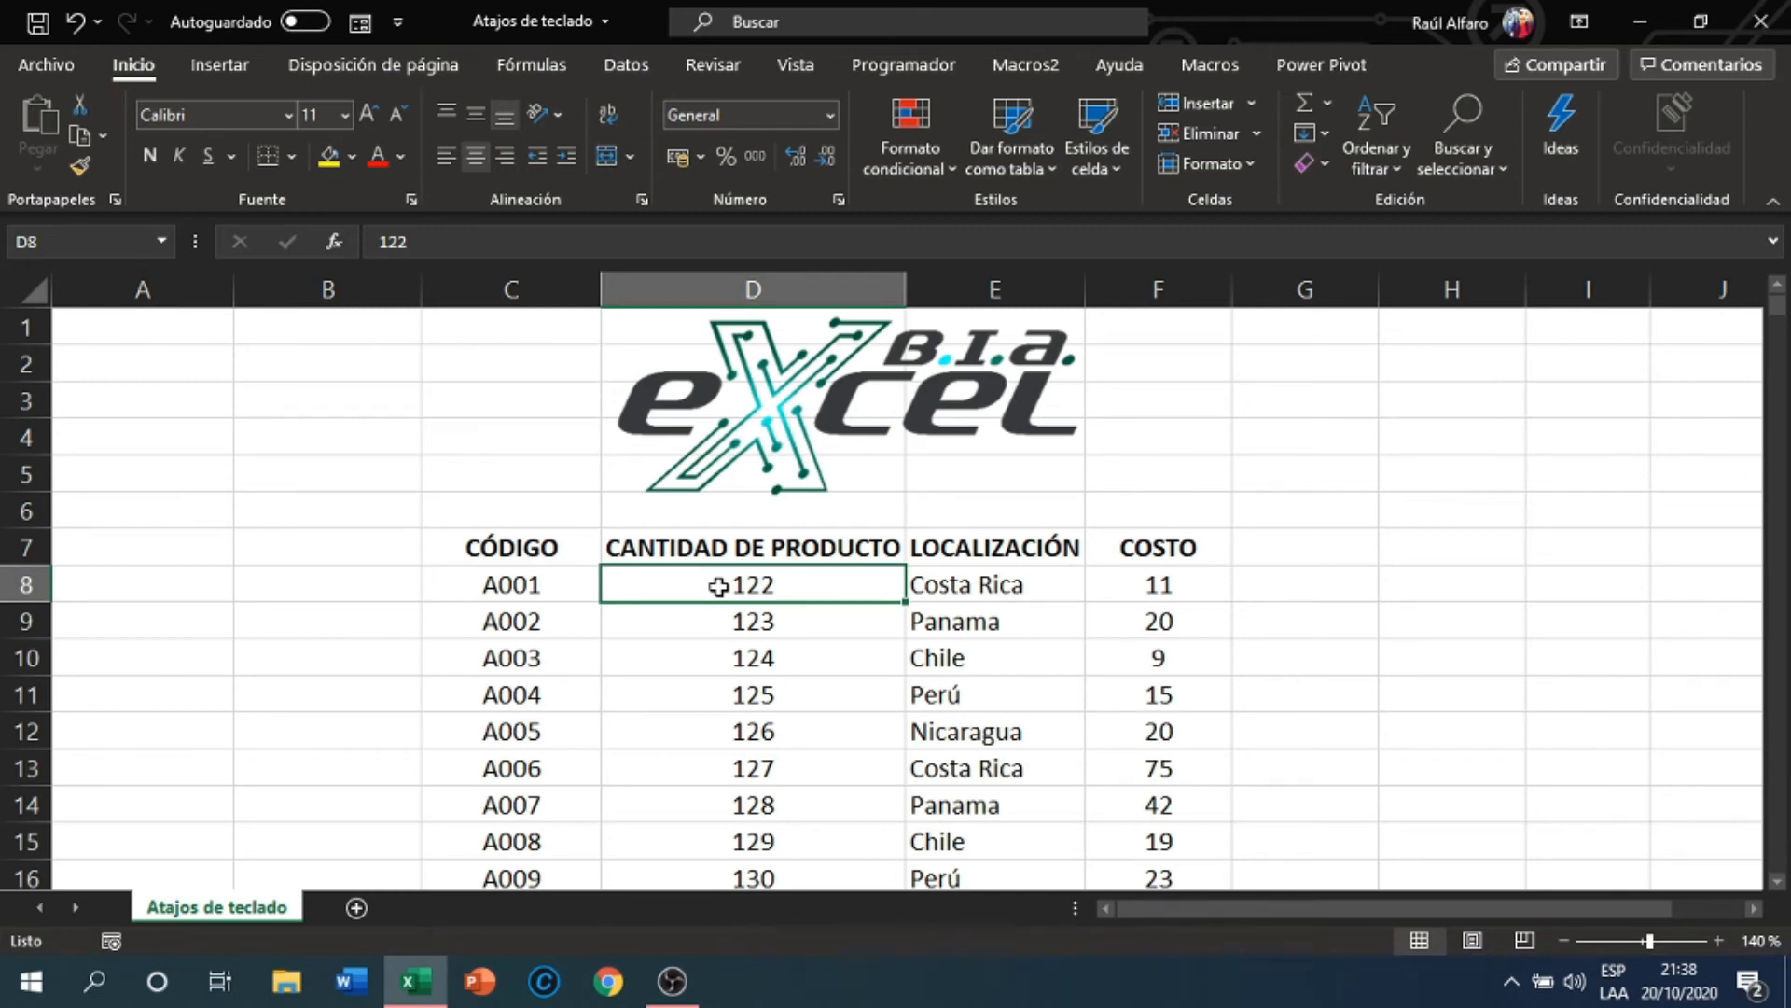
Hide the whole of column D starting from cell D8, undo the hiding, and move to the header in D7
key(ctrl+space)
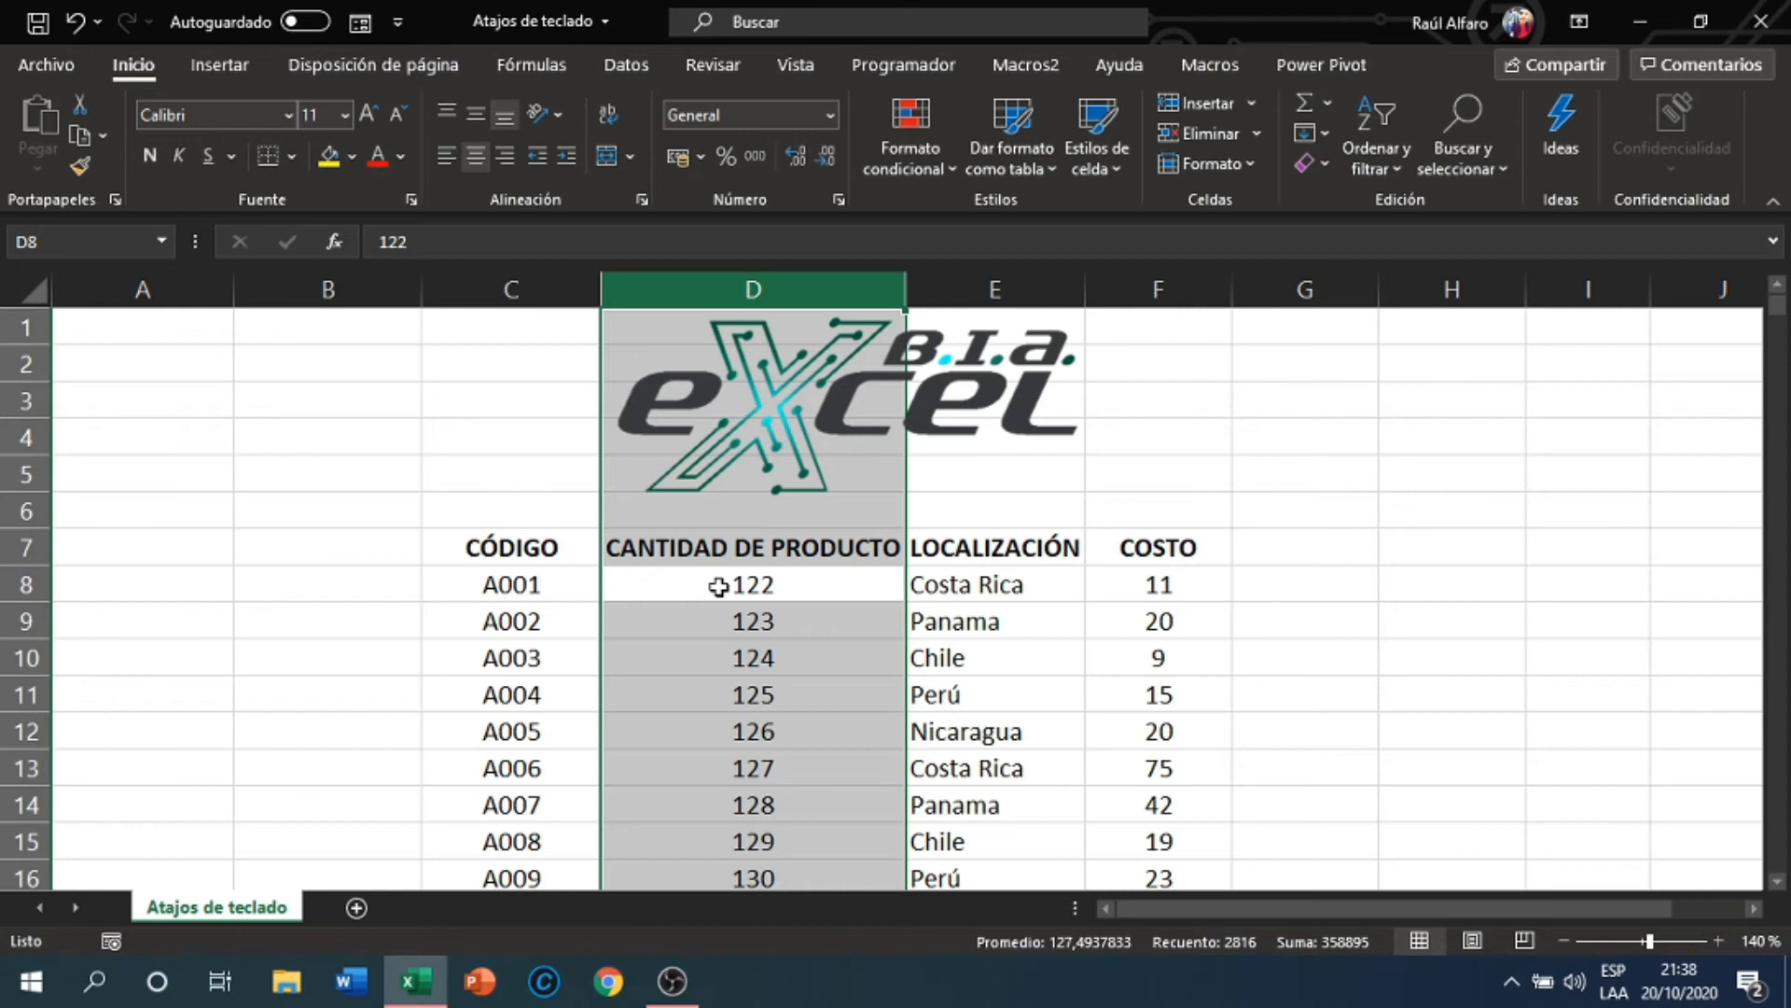
key(ctrl+0)
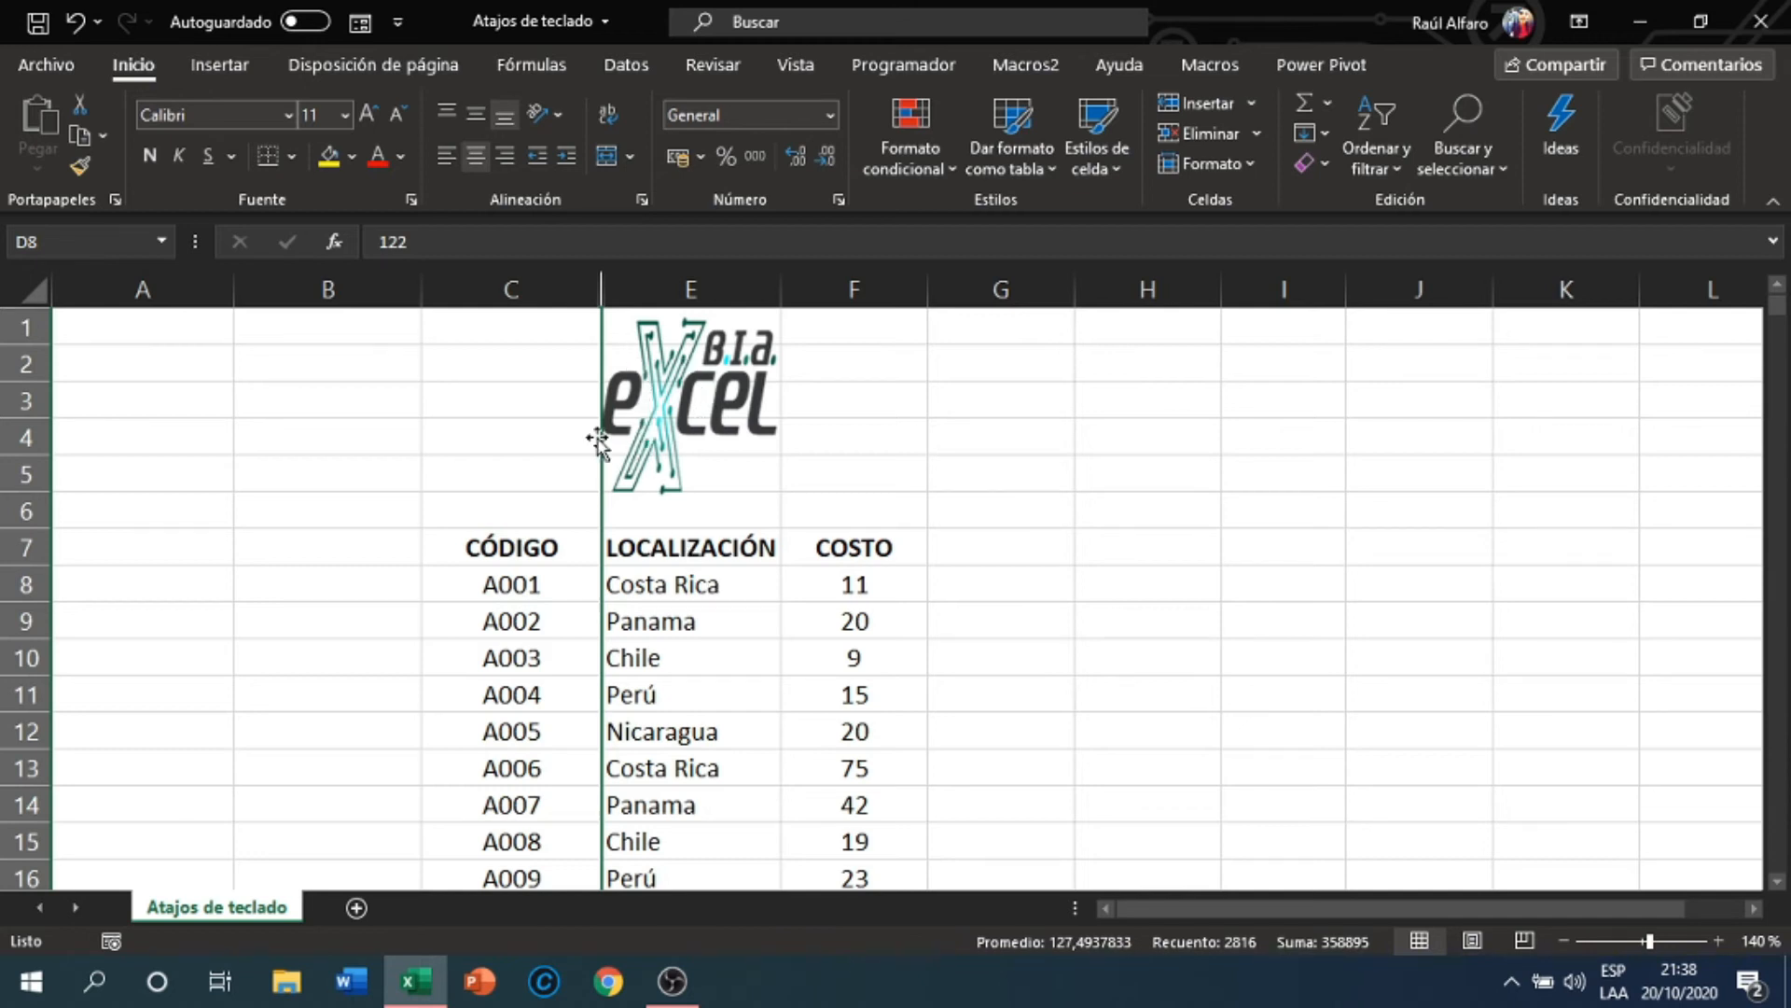
click(504, 291)
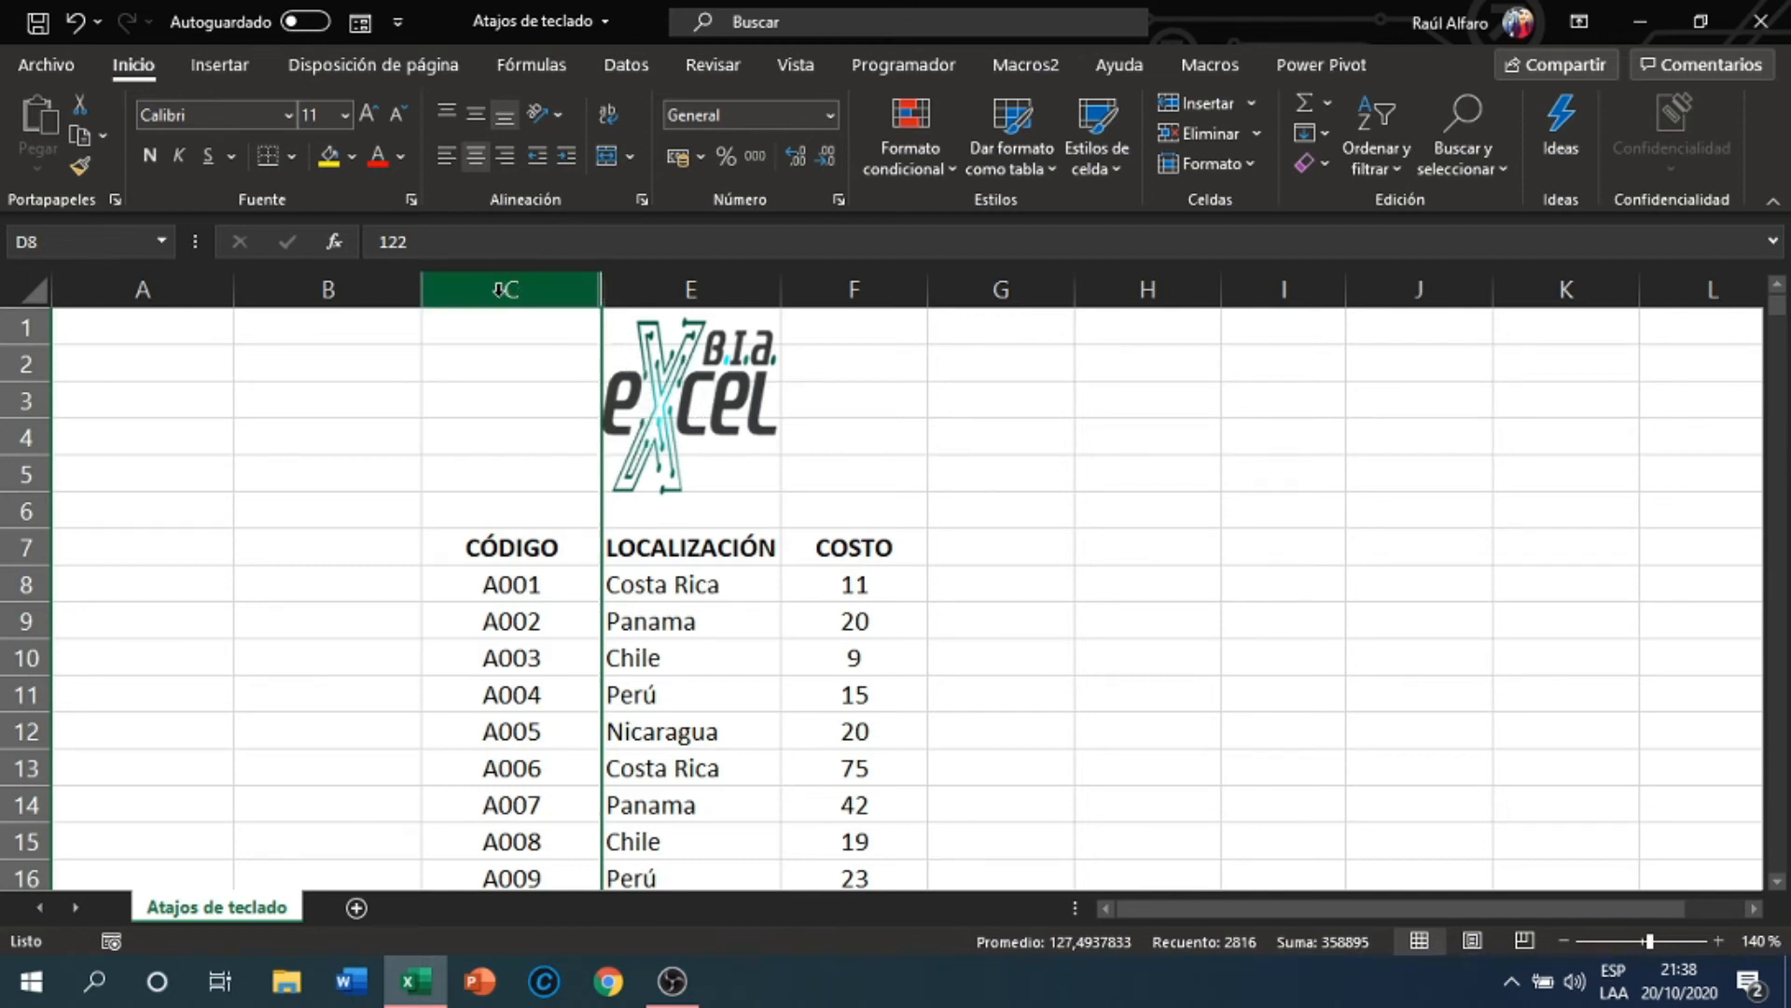
click(657, 291)
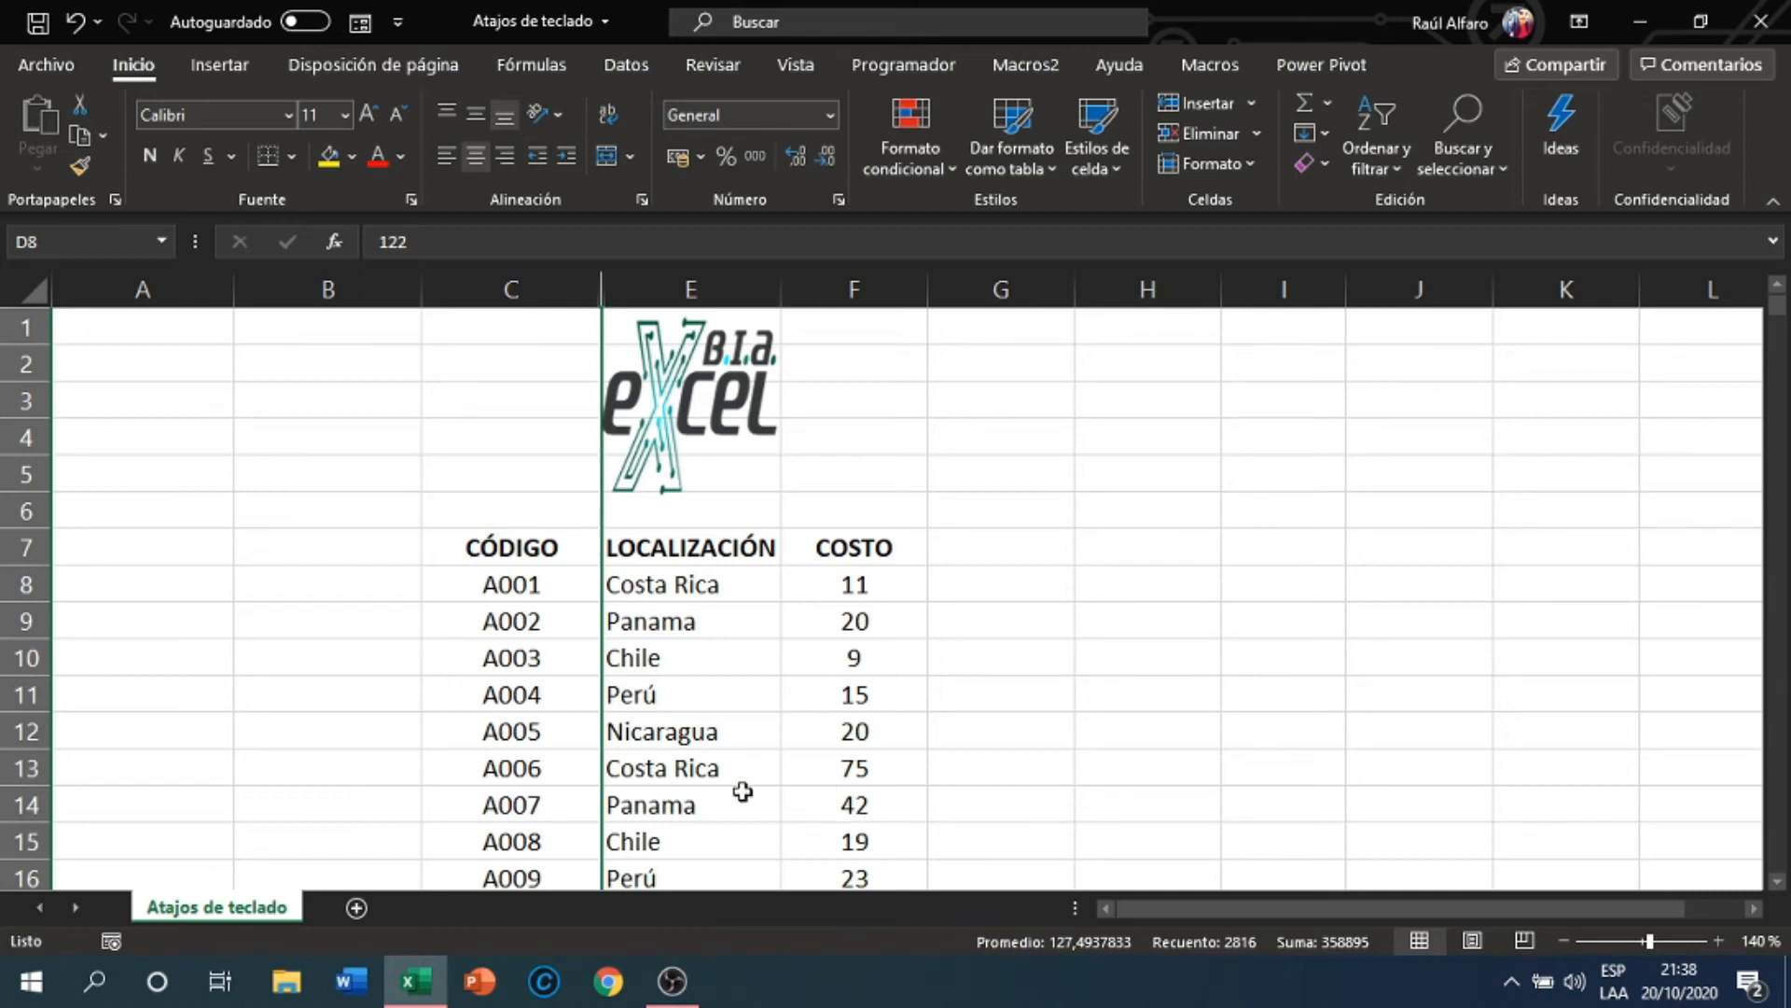
key(ctrl+z)
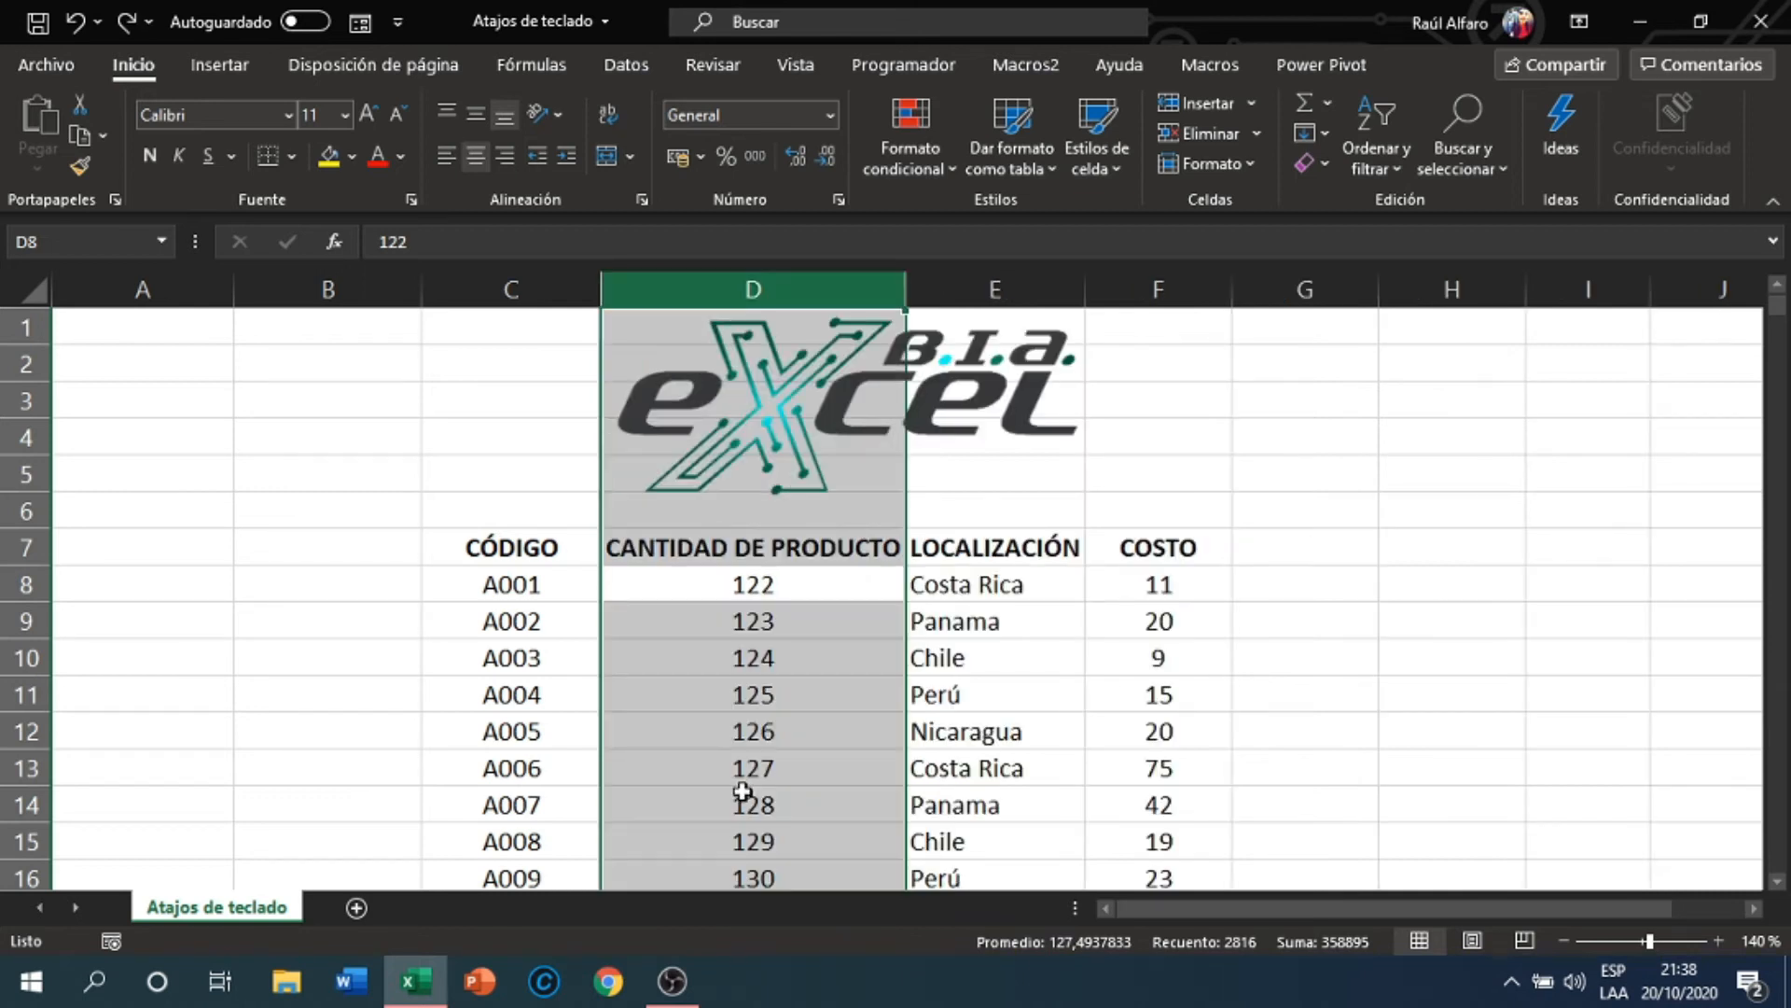
click(768, 550)
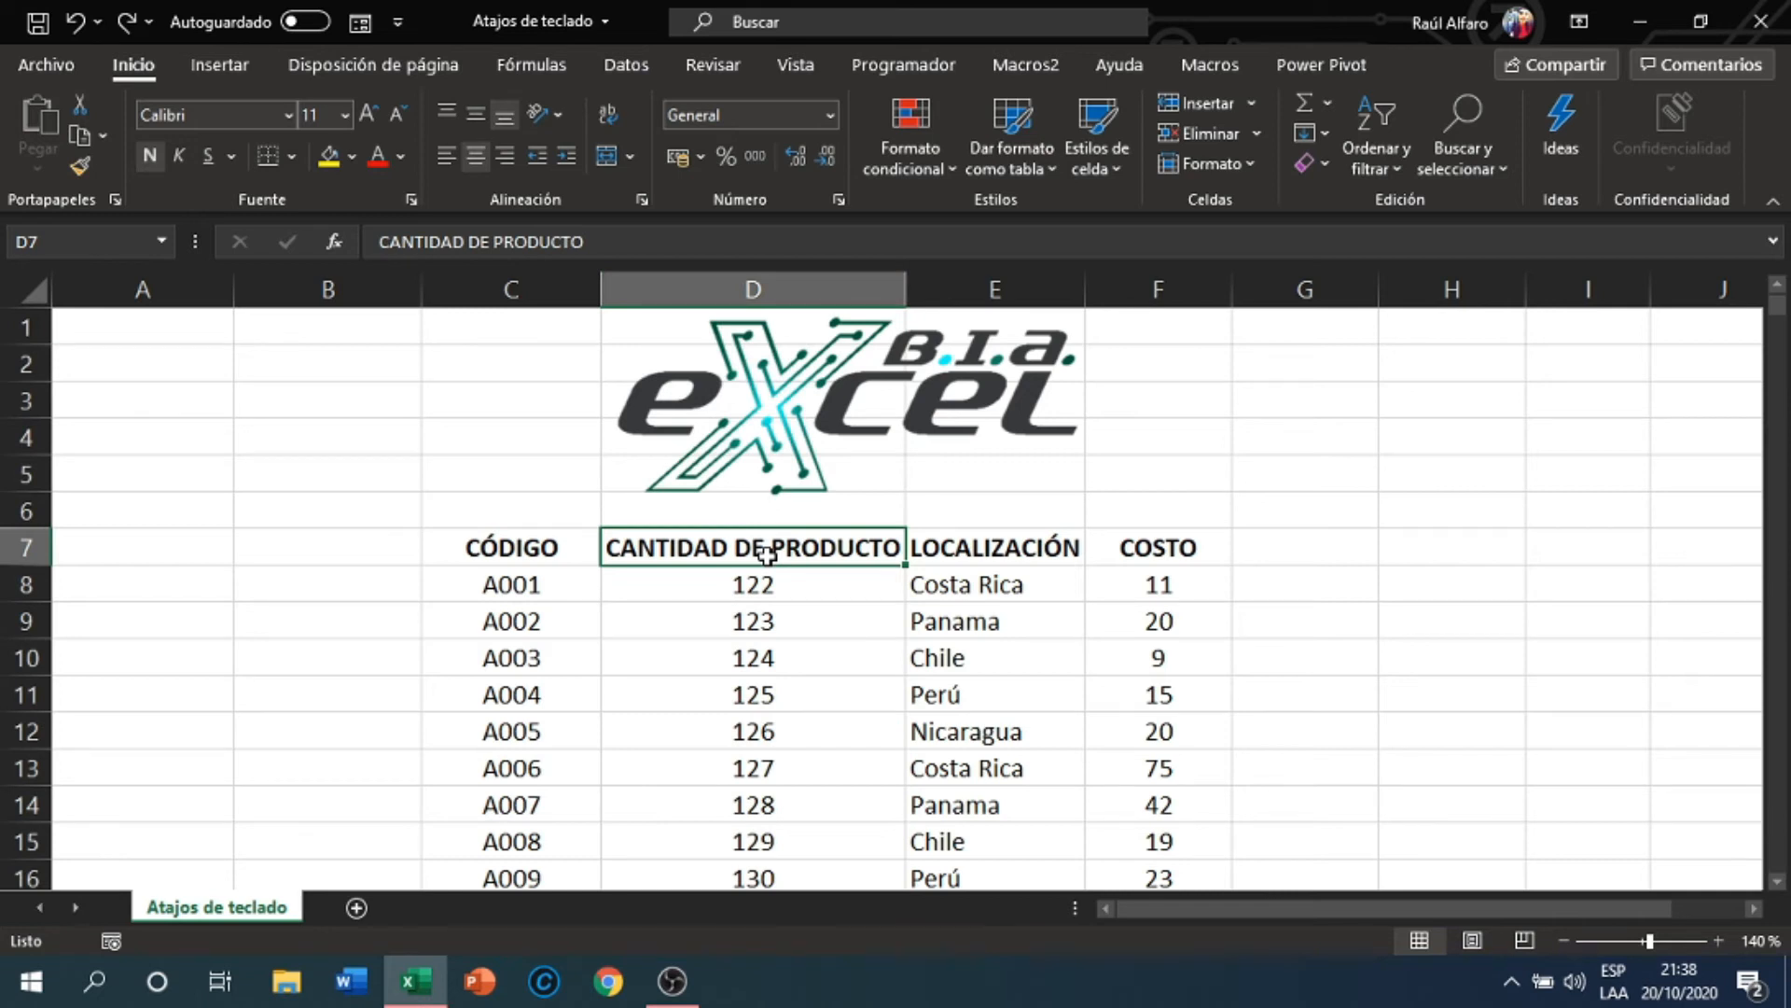
Hide the whole of row 8 starting from cell D8, undo the hiding, and move to empty cell B7
click(723, 582)
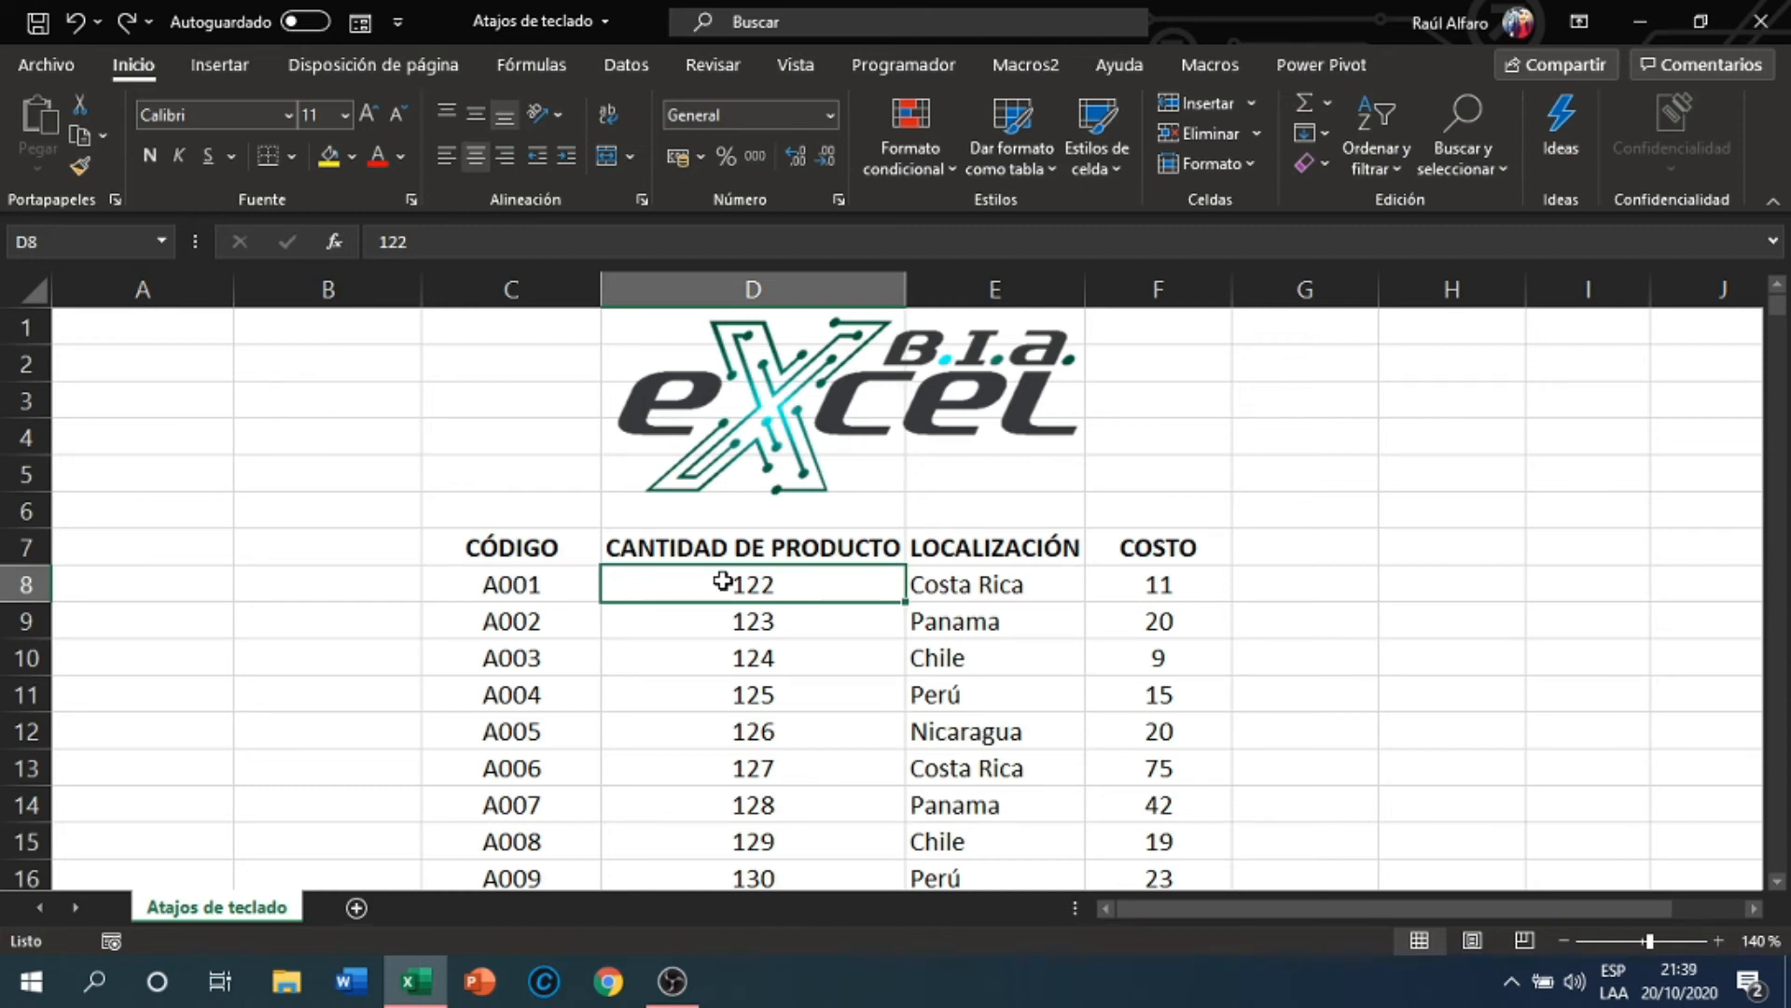
key(shift+space)
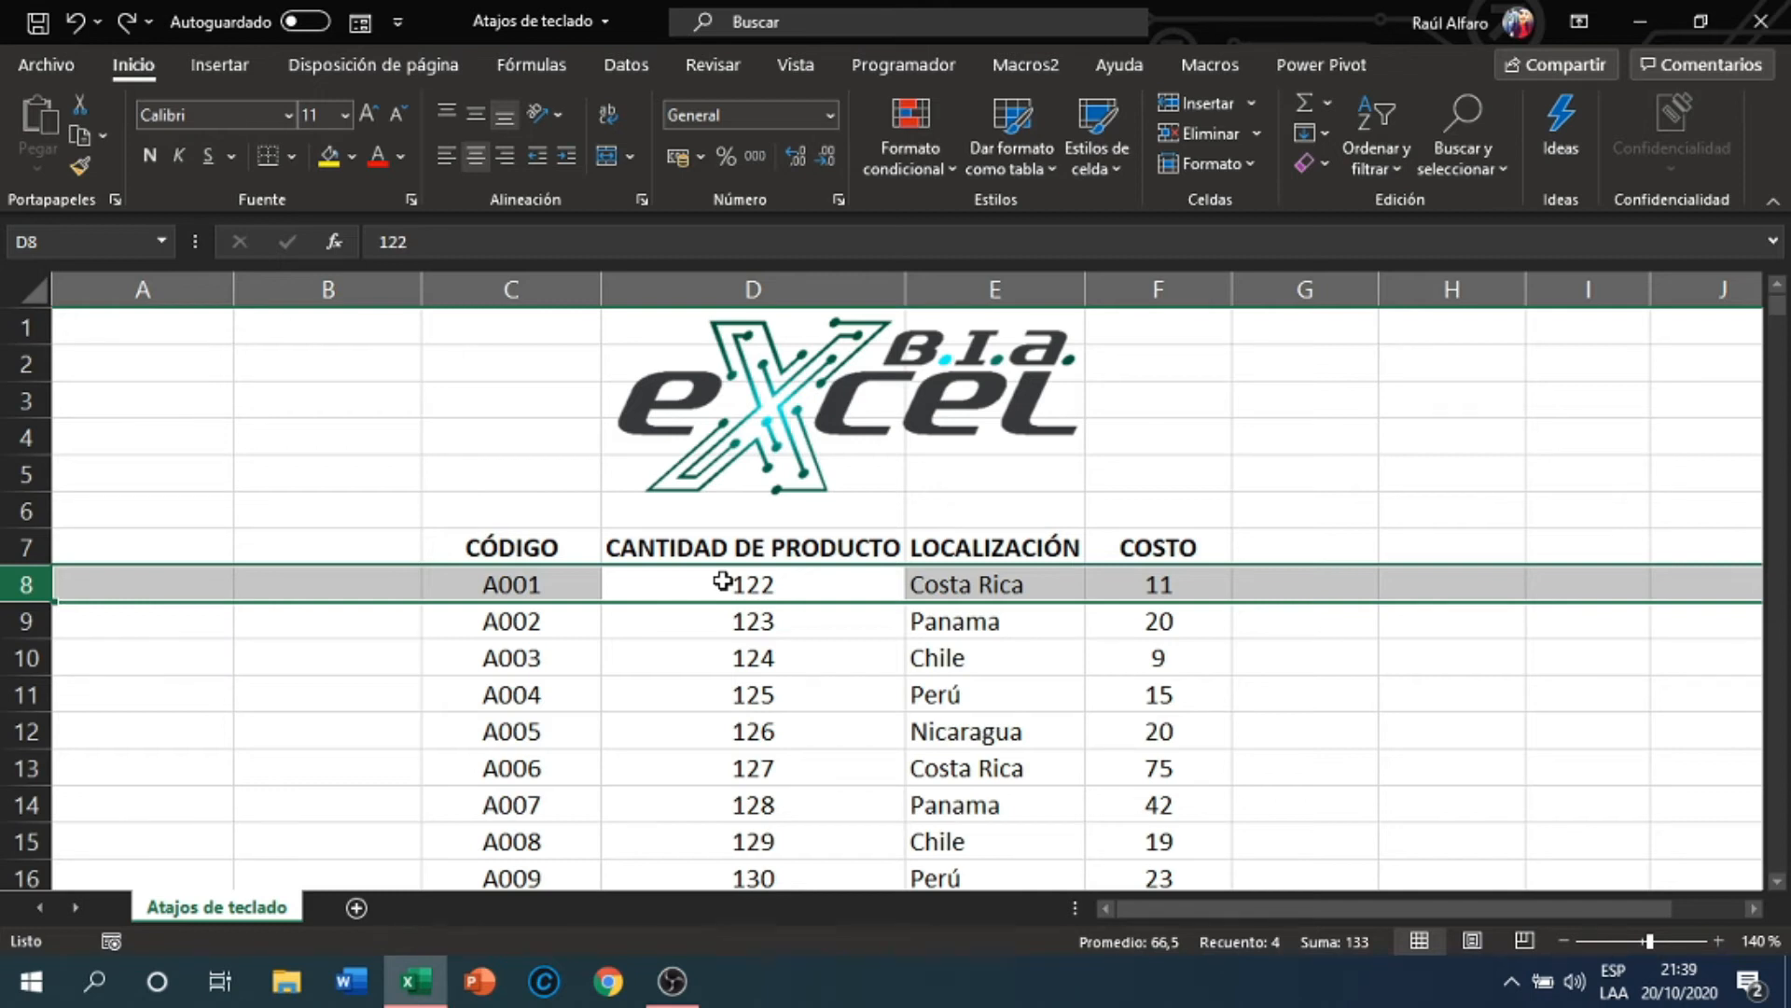
key(ctrl+9)
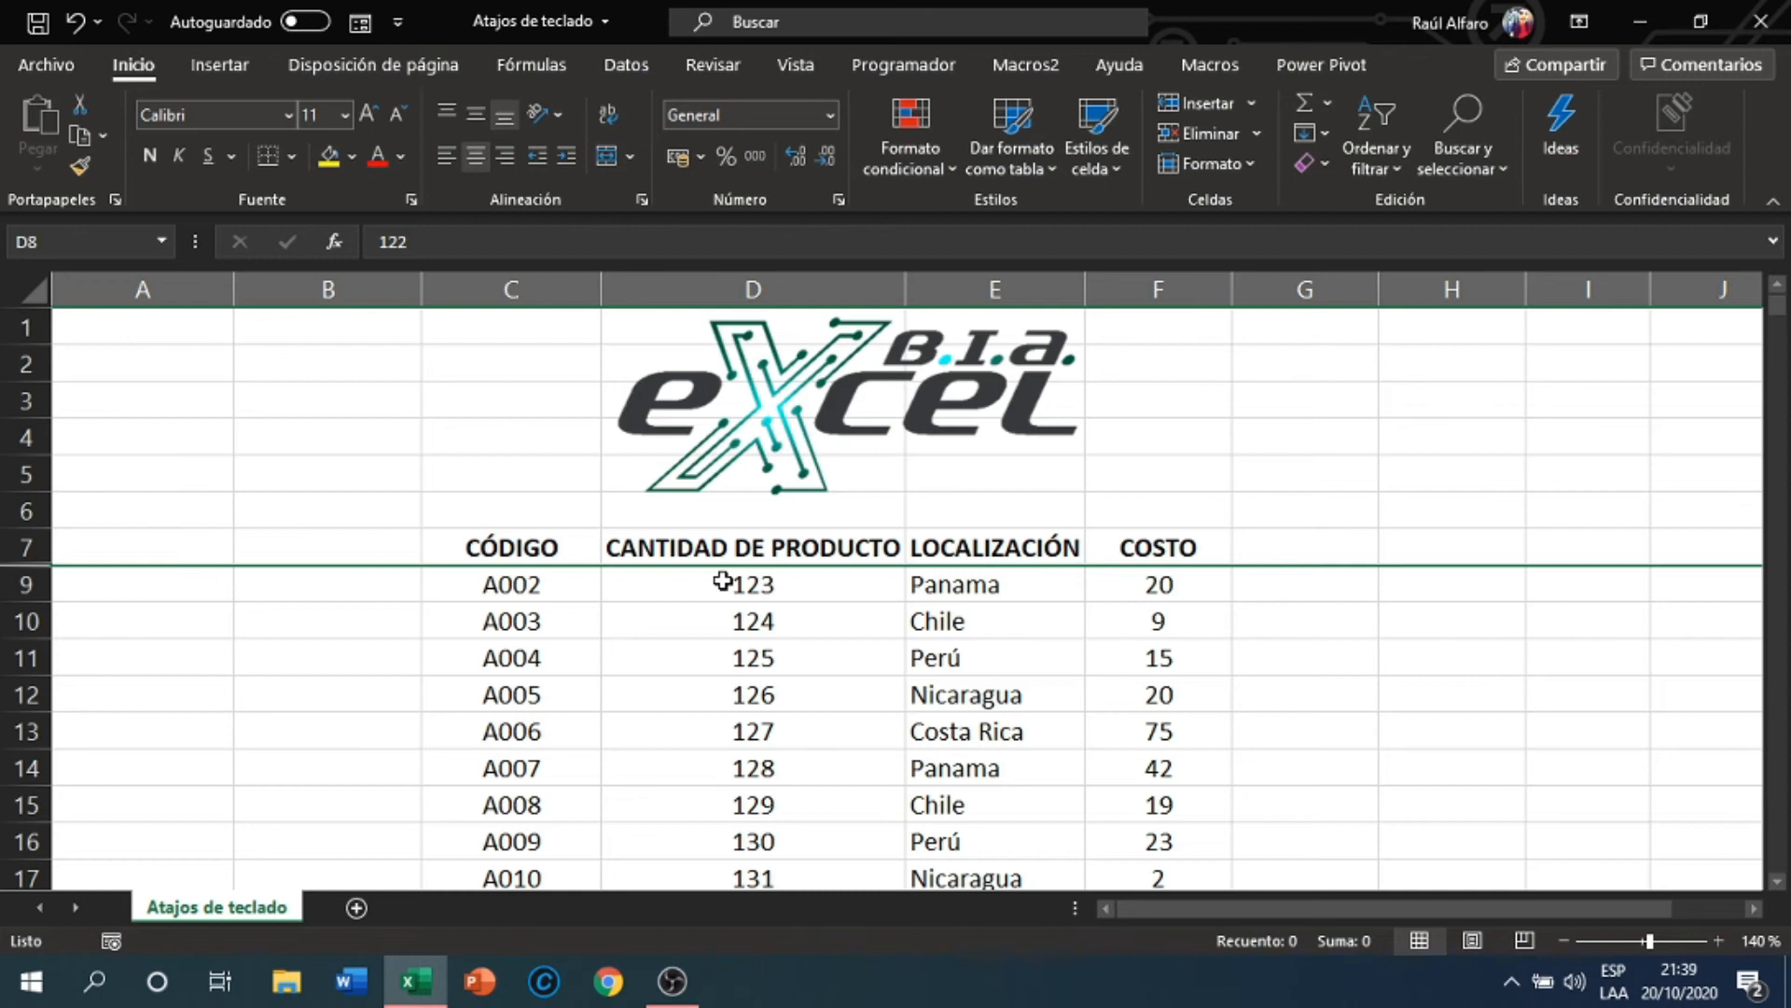
key(ctrl+z)
key(Left)
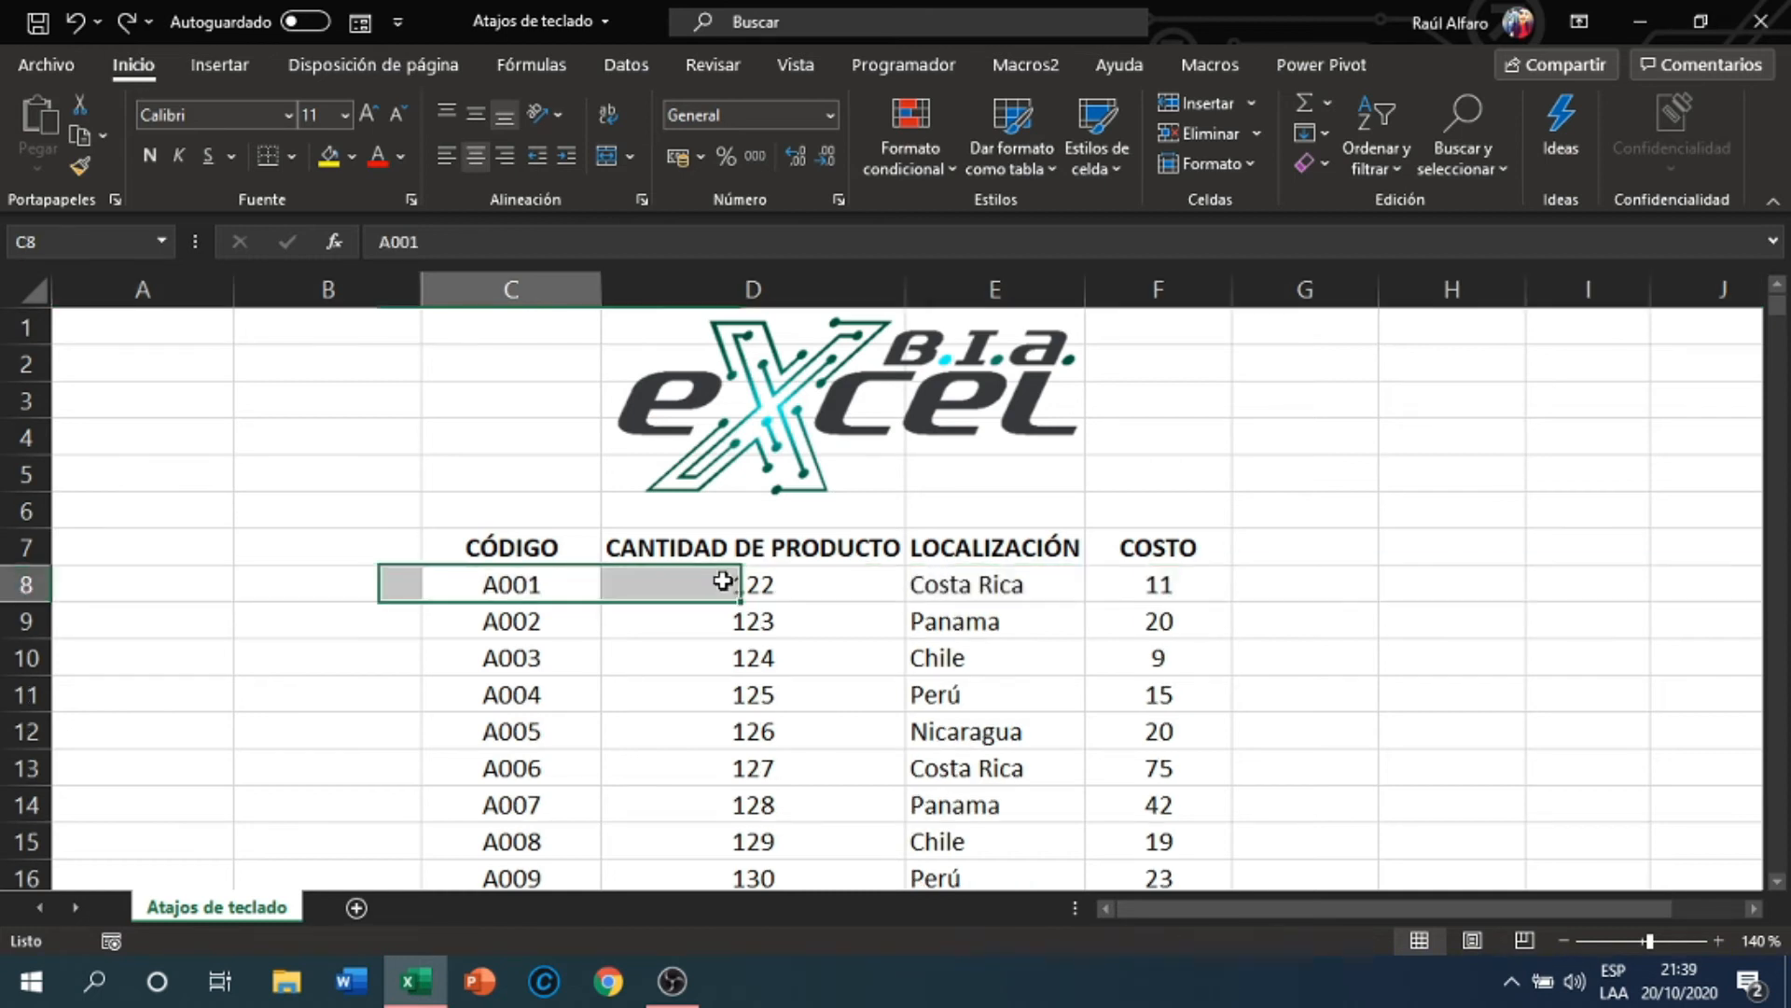
key(Left)
key(Up)
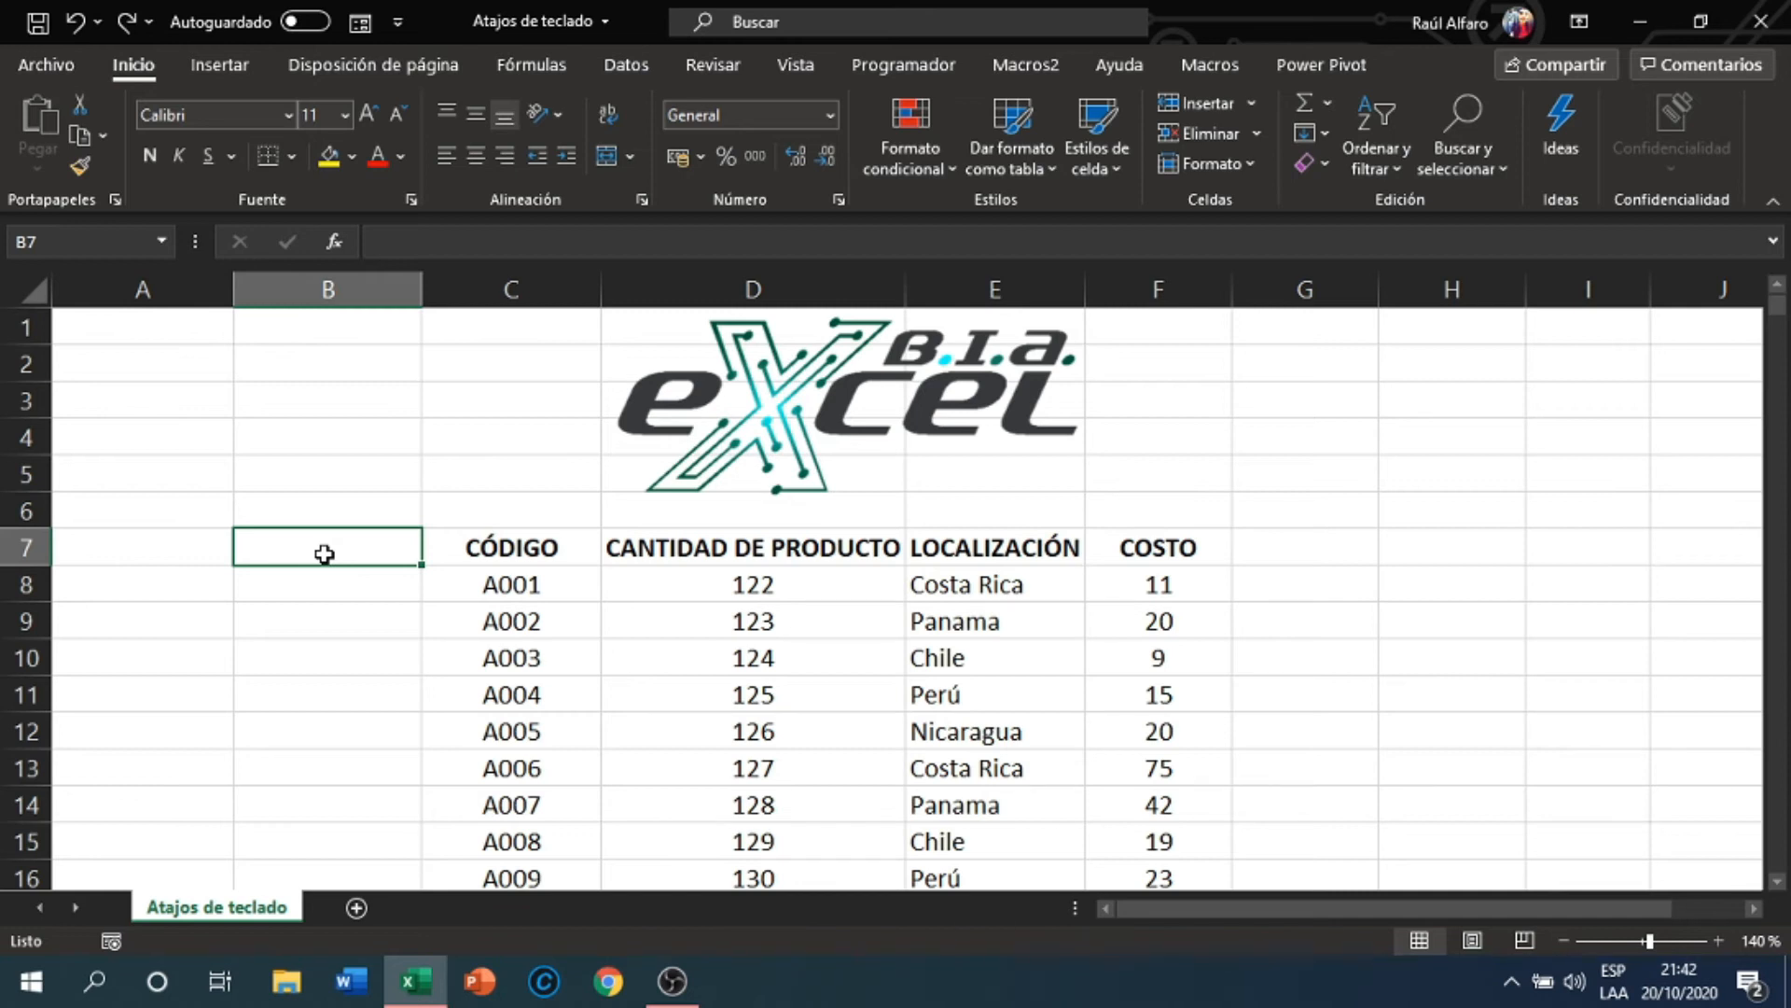
Add an AutoSum total of the COSTO values F8:F2822 in the cell below the column, and return to F8
click(1177, 588)
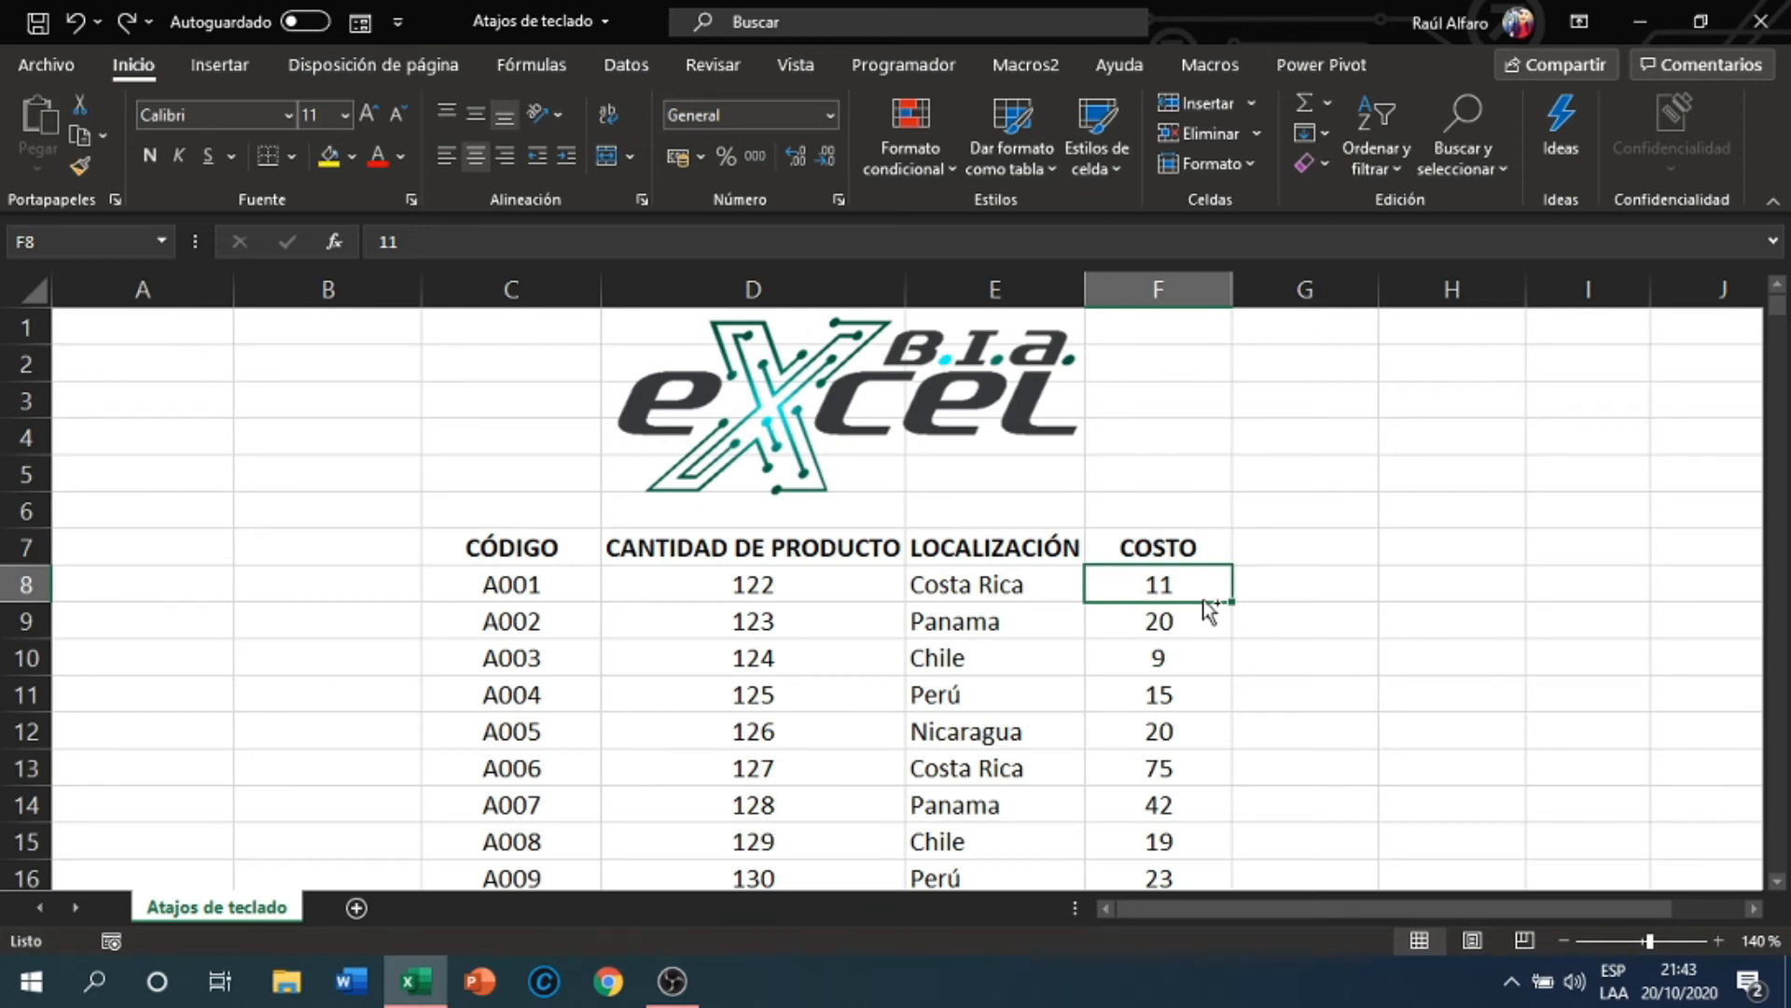
key(ctrl+shift+Down)
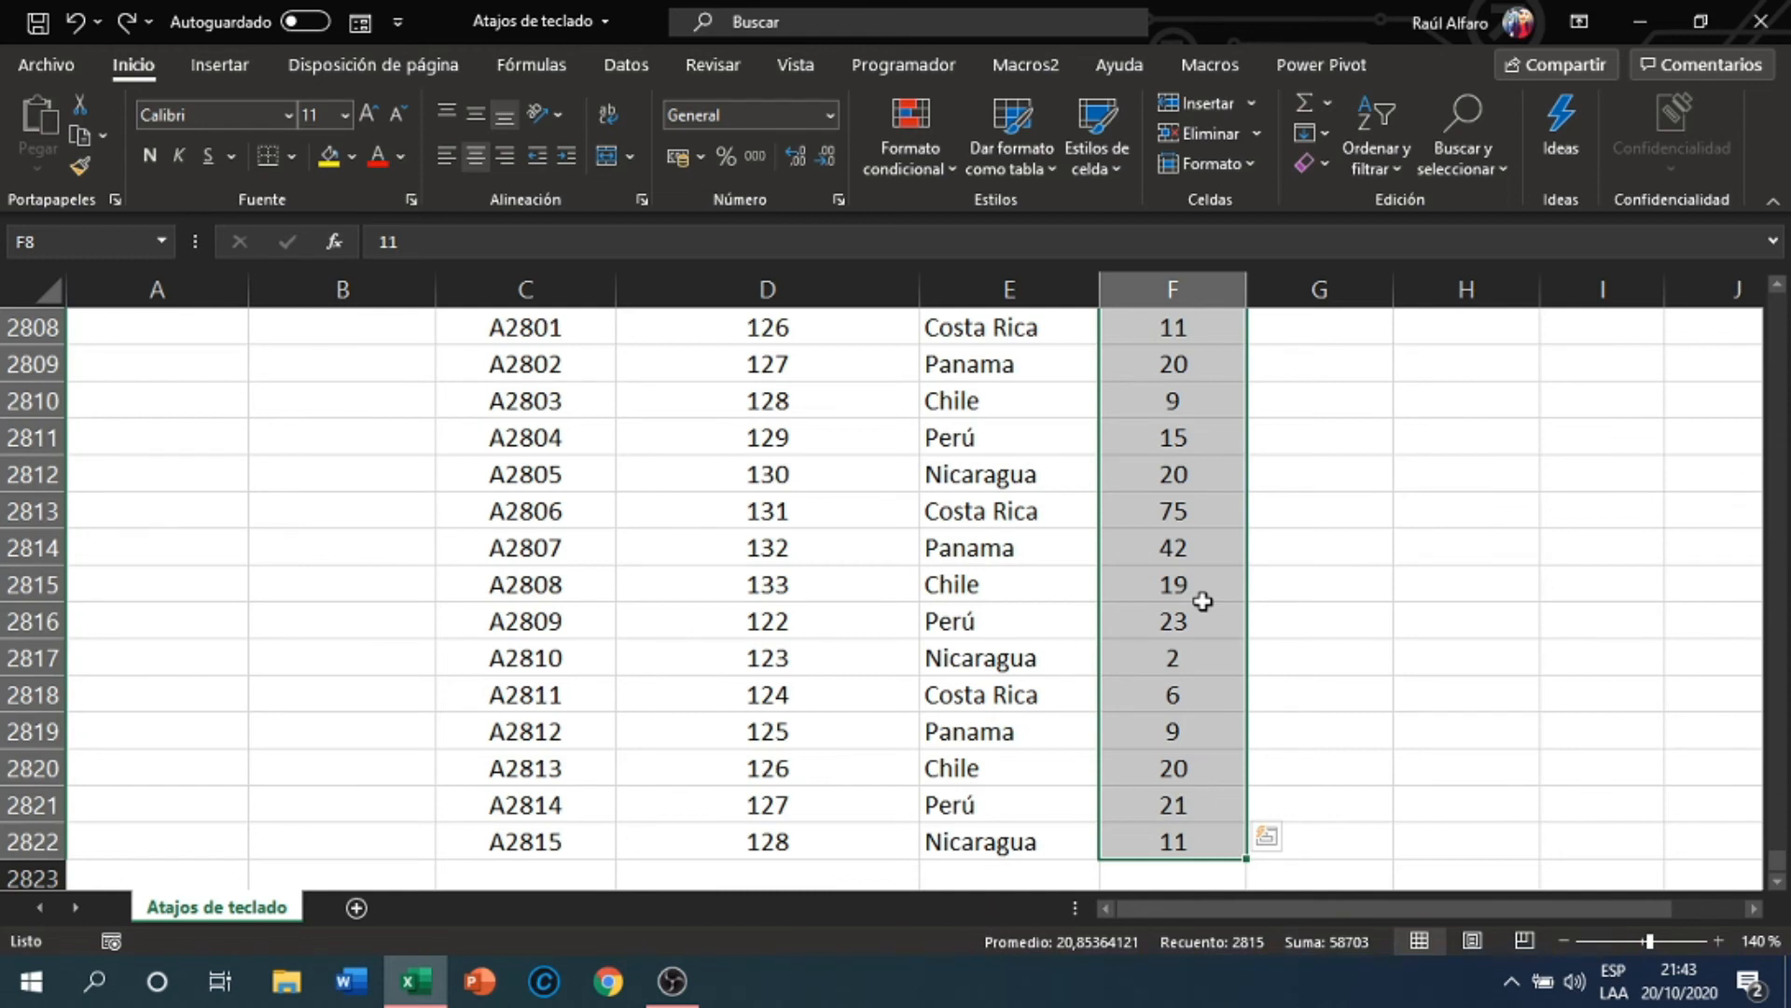
key(alt+equal)
key(ctrl+BackSpace)
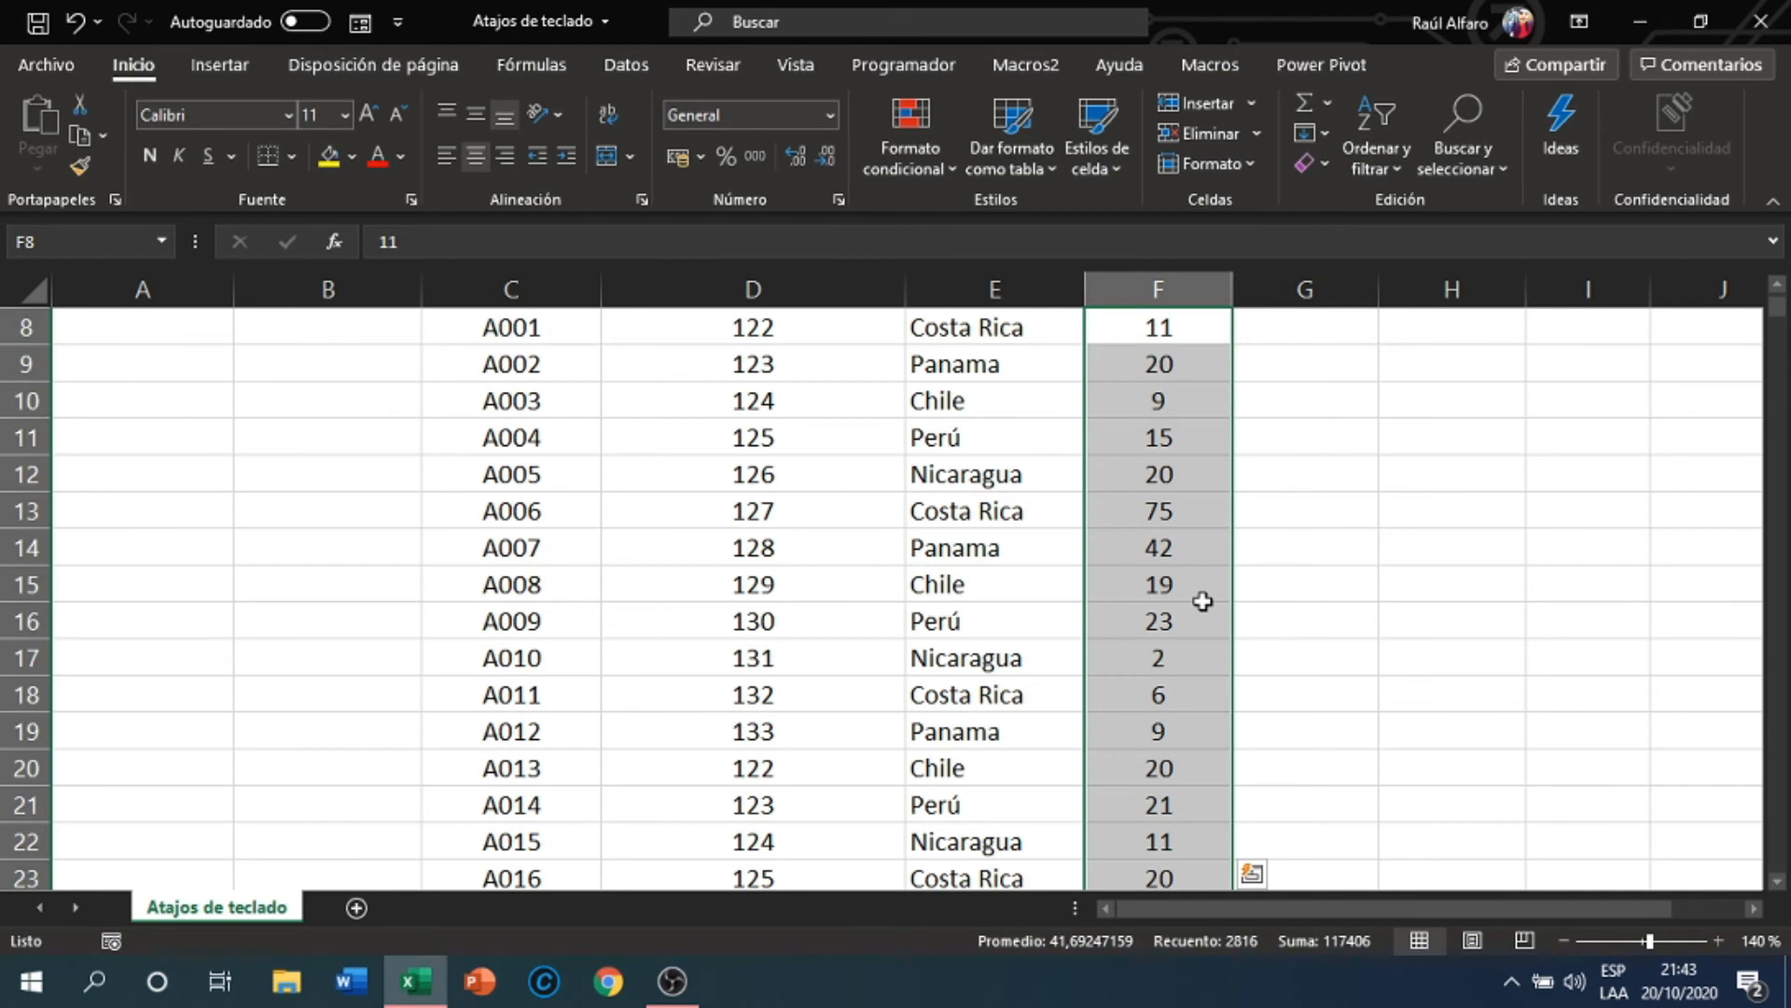
scroll(1194, 578, up, 2)
click(1162, 552)
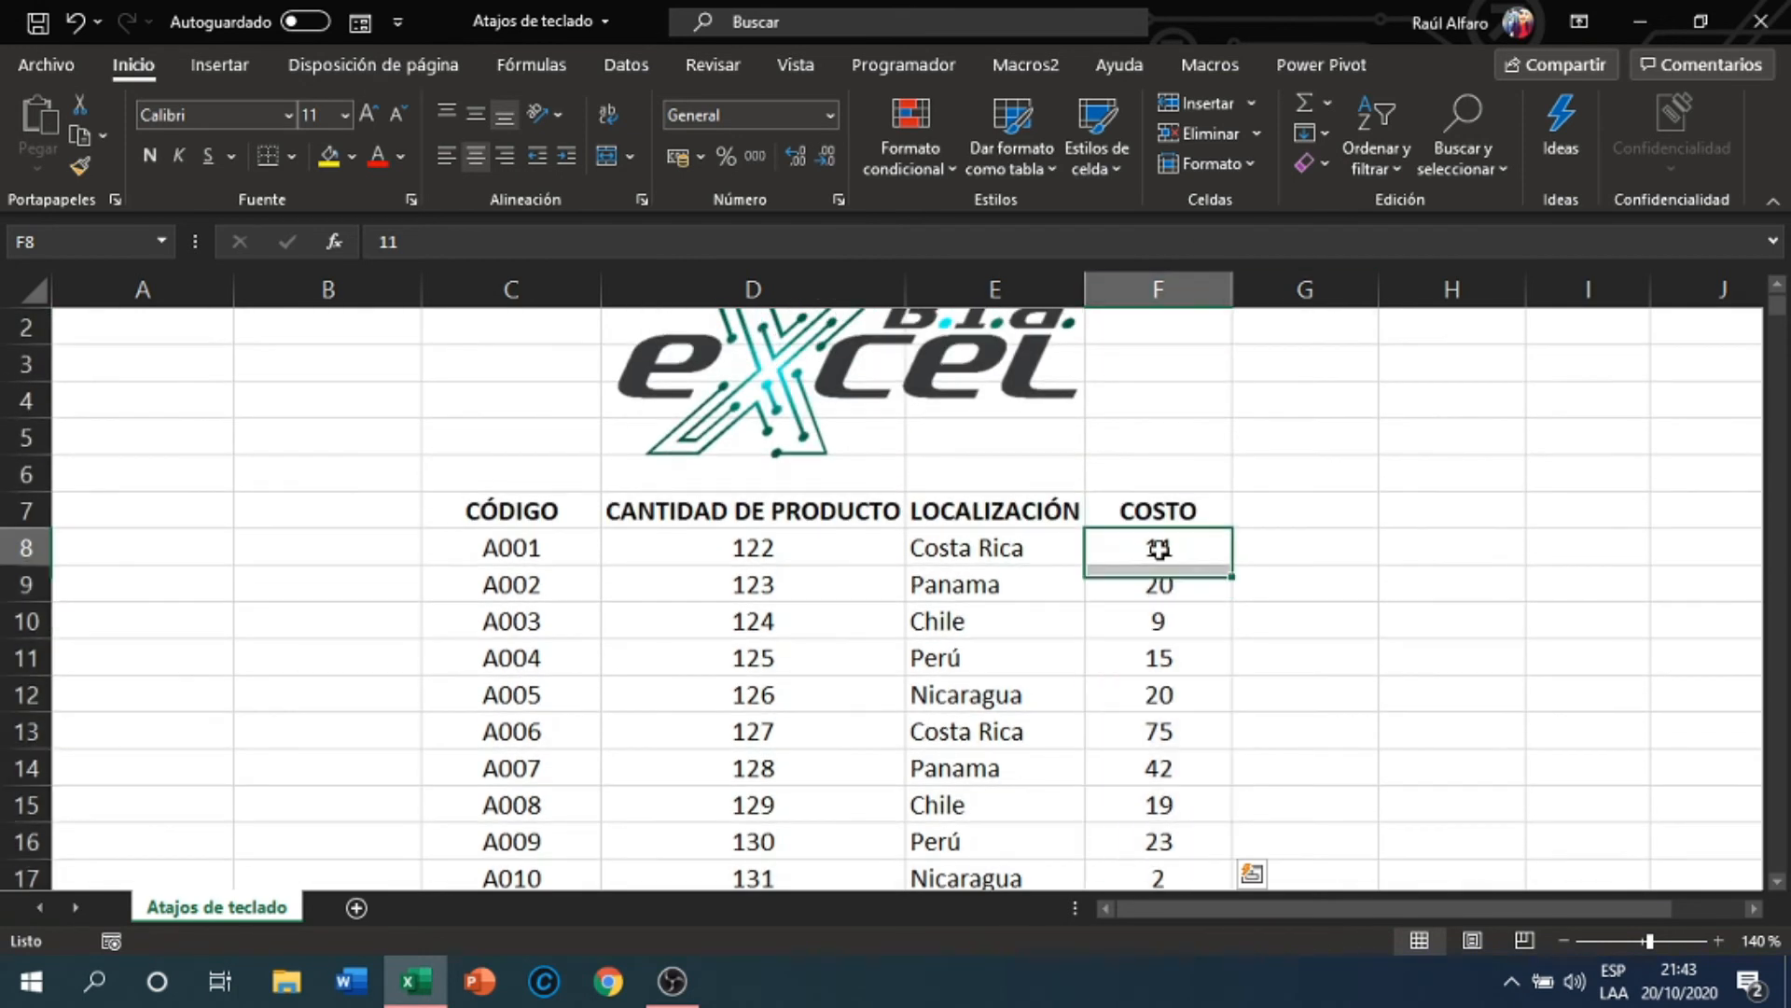
Go to the total in F2823 and examine which range its SUMA formula covers, leaving the formula as it is
key(ctrl+Down)
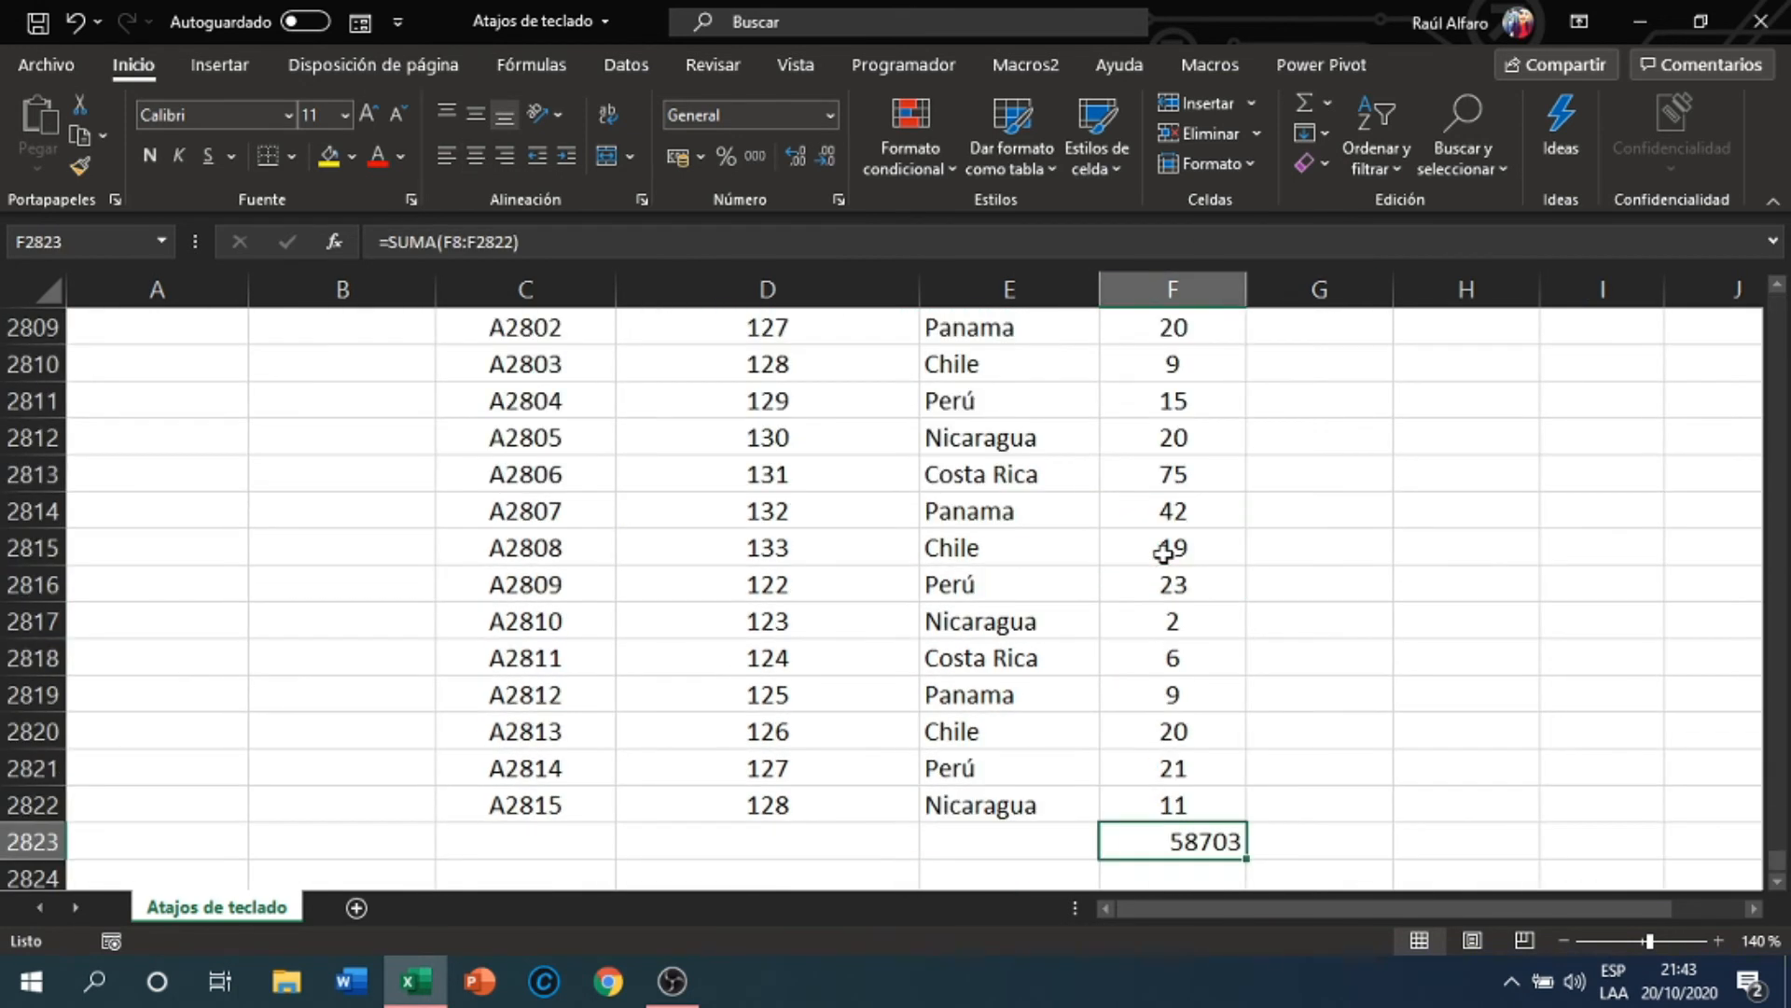
double_click(1222, 849)
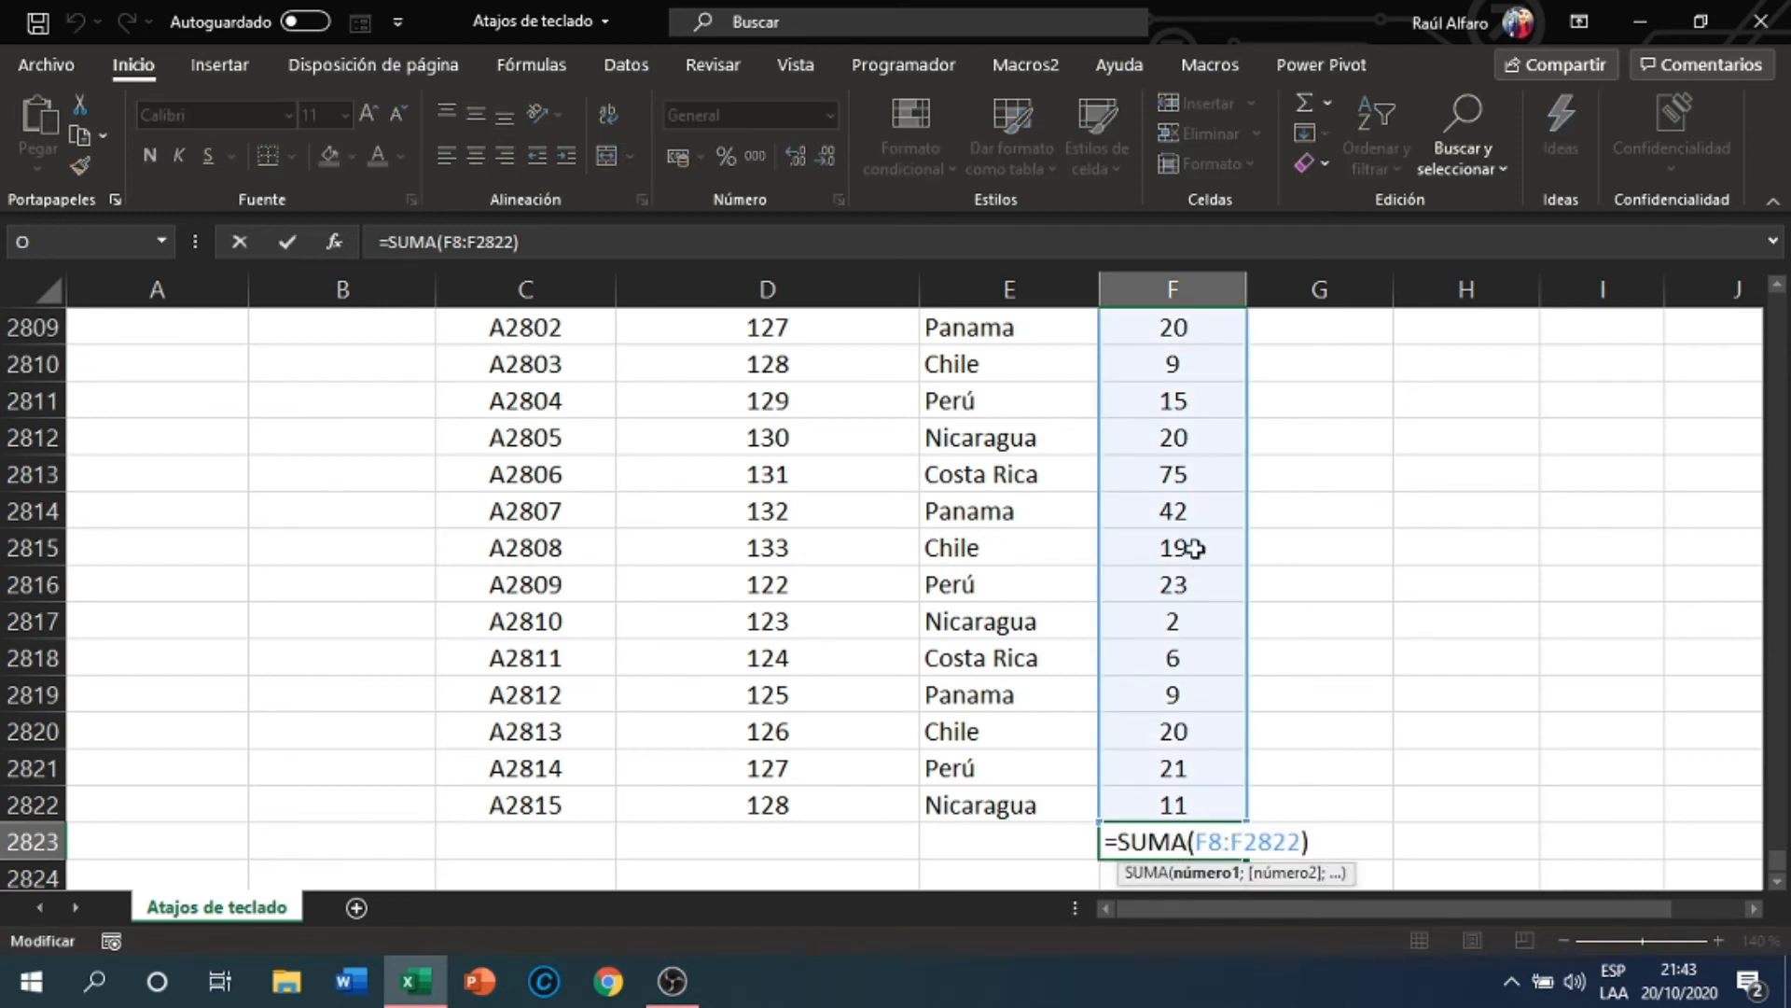
scroll(1179, 732, up, 20)
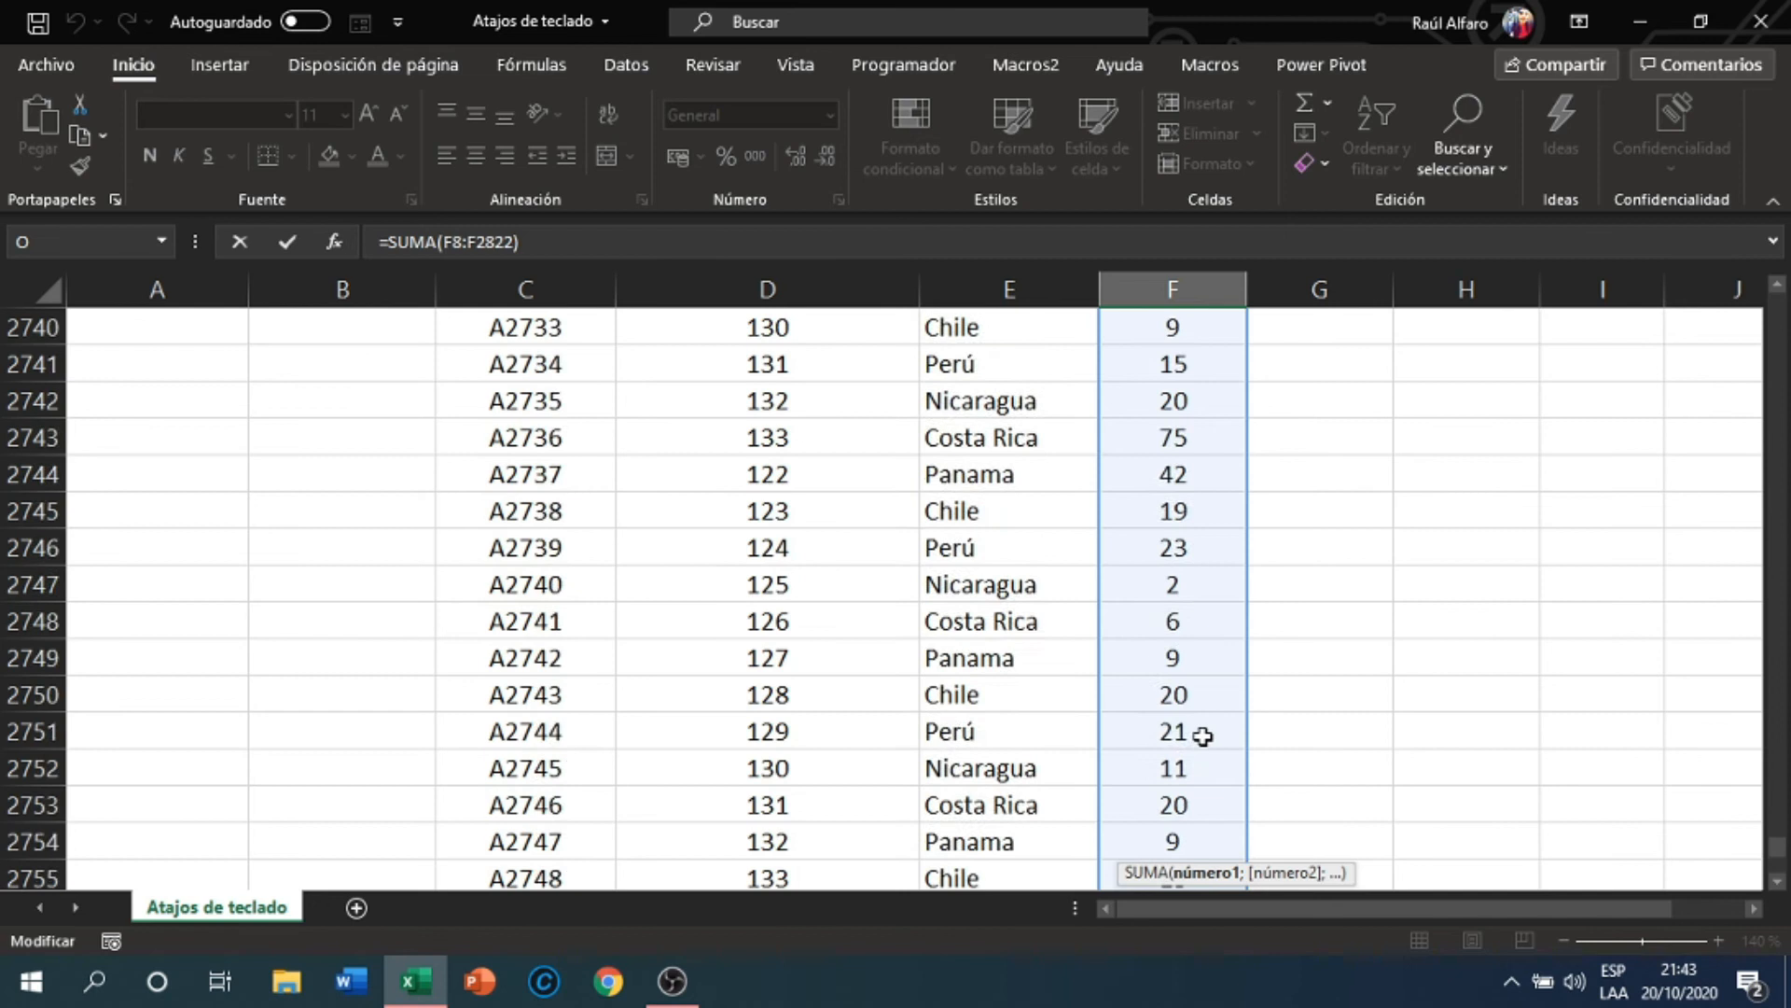
scroll(1202, 737, down, 20)
scroll(1219, 683, up, 3)
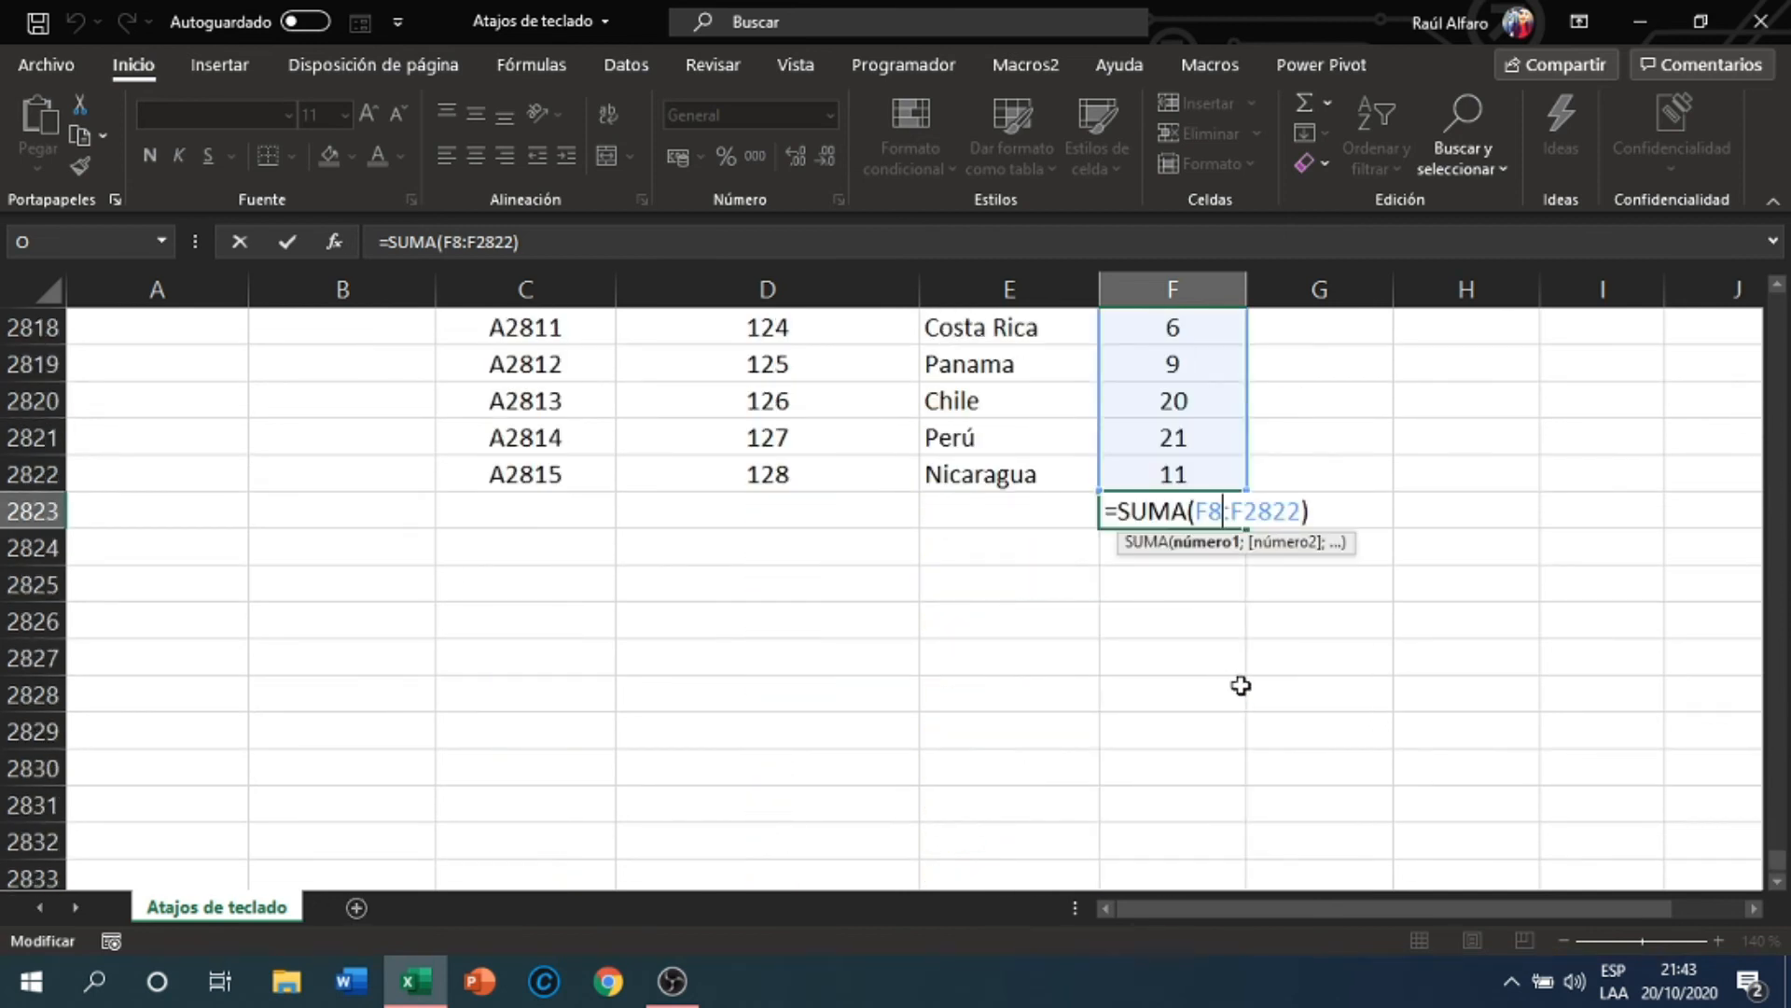
scroll(1241, 686, up, 2)
key(Return)
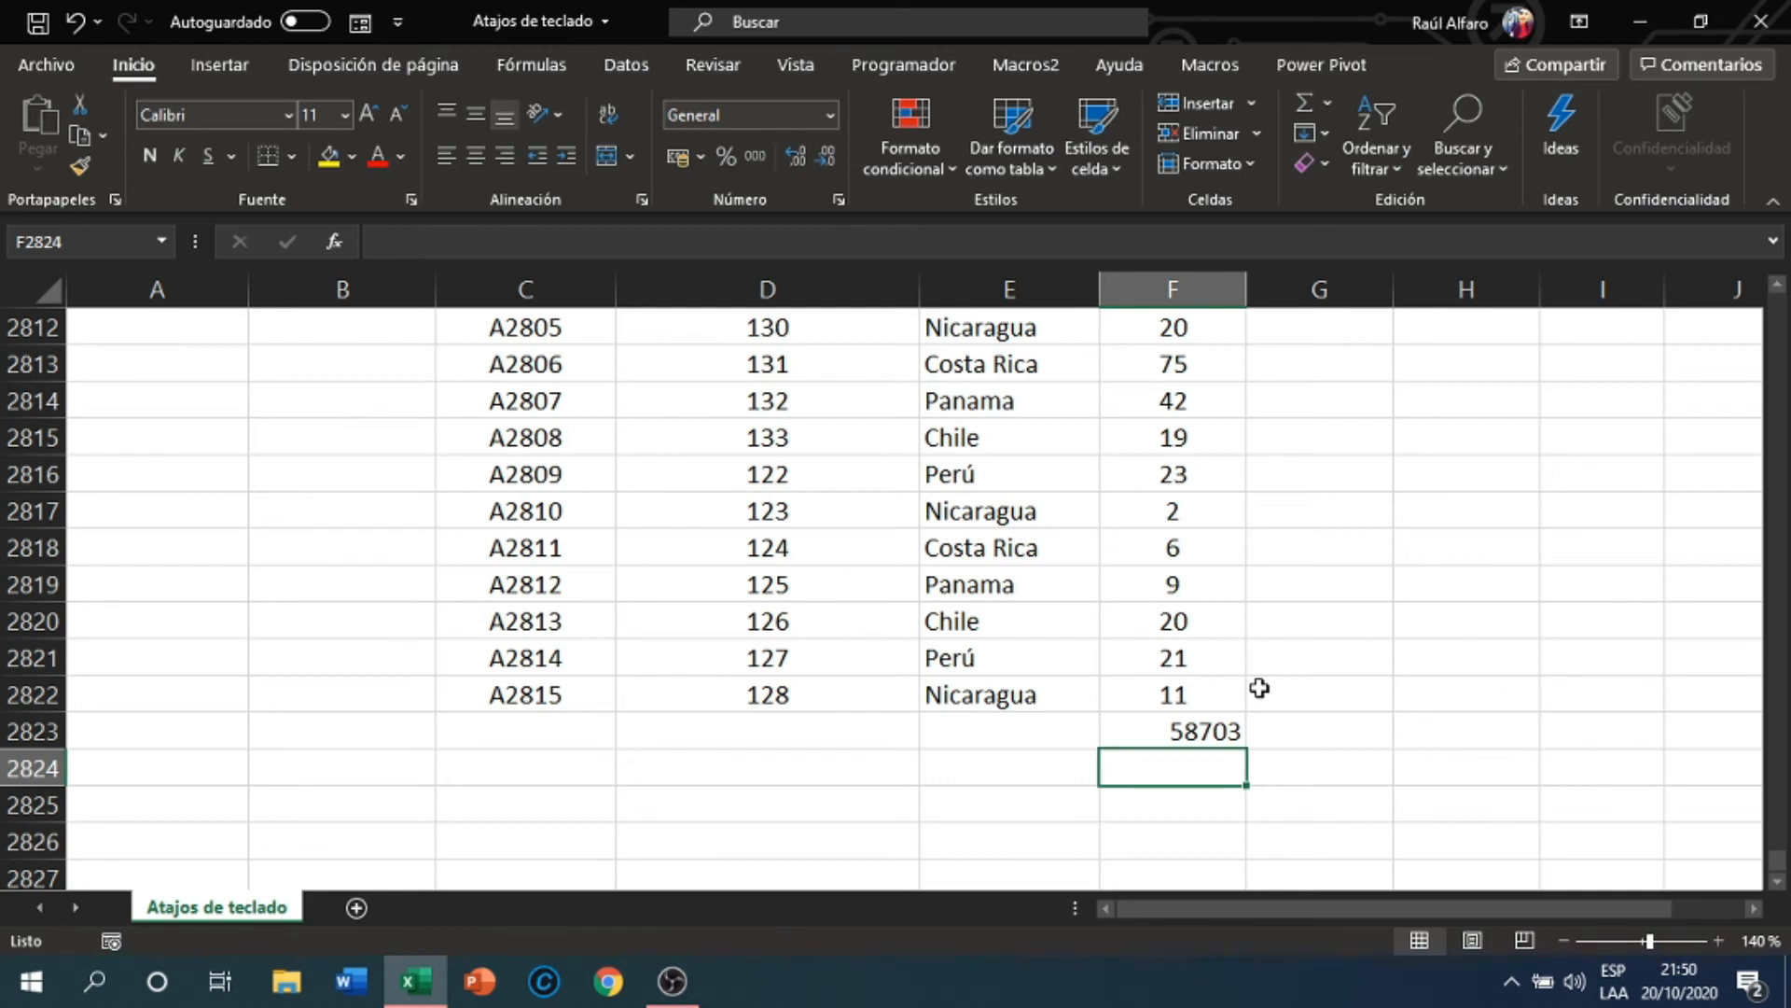
Move back to the total in F2823 and jump up to the COSTO header in F7
key(Down)
key(Up)
key(Up)
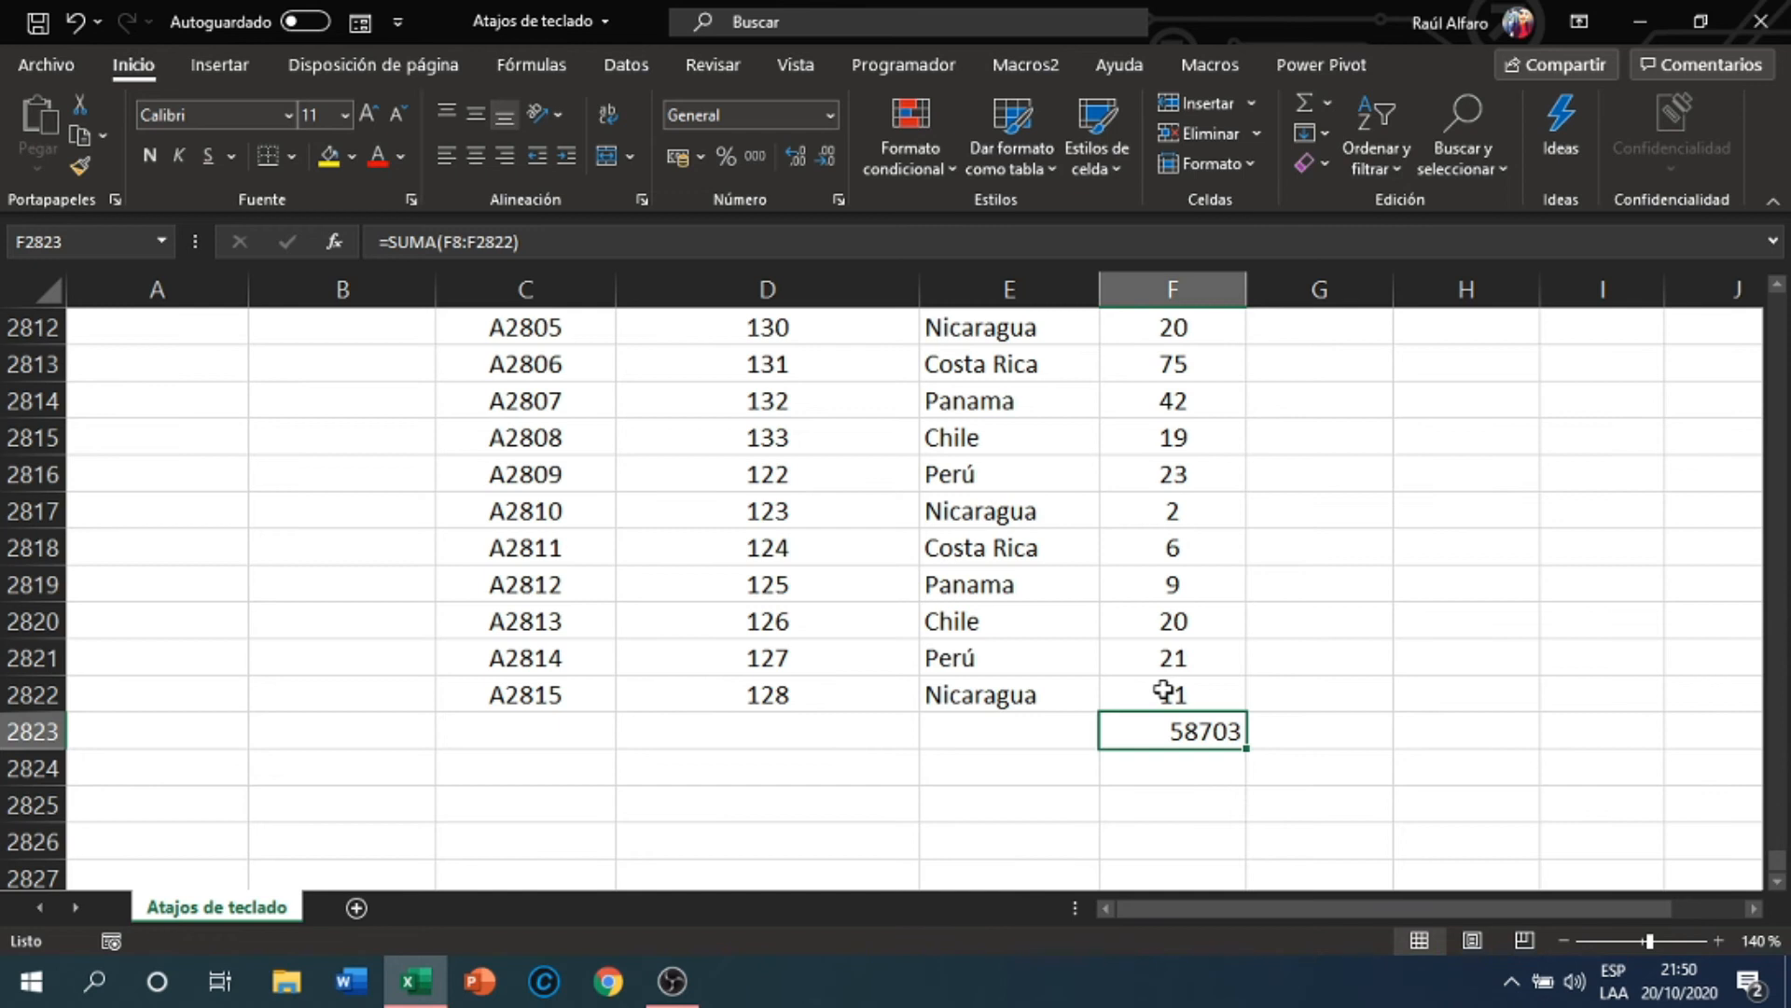
key(ctrl+Up)
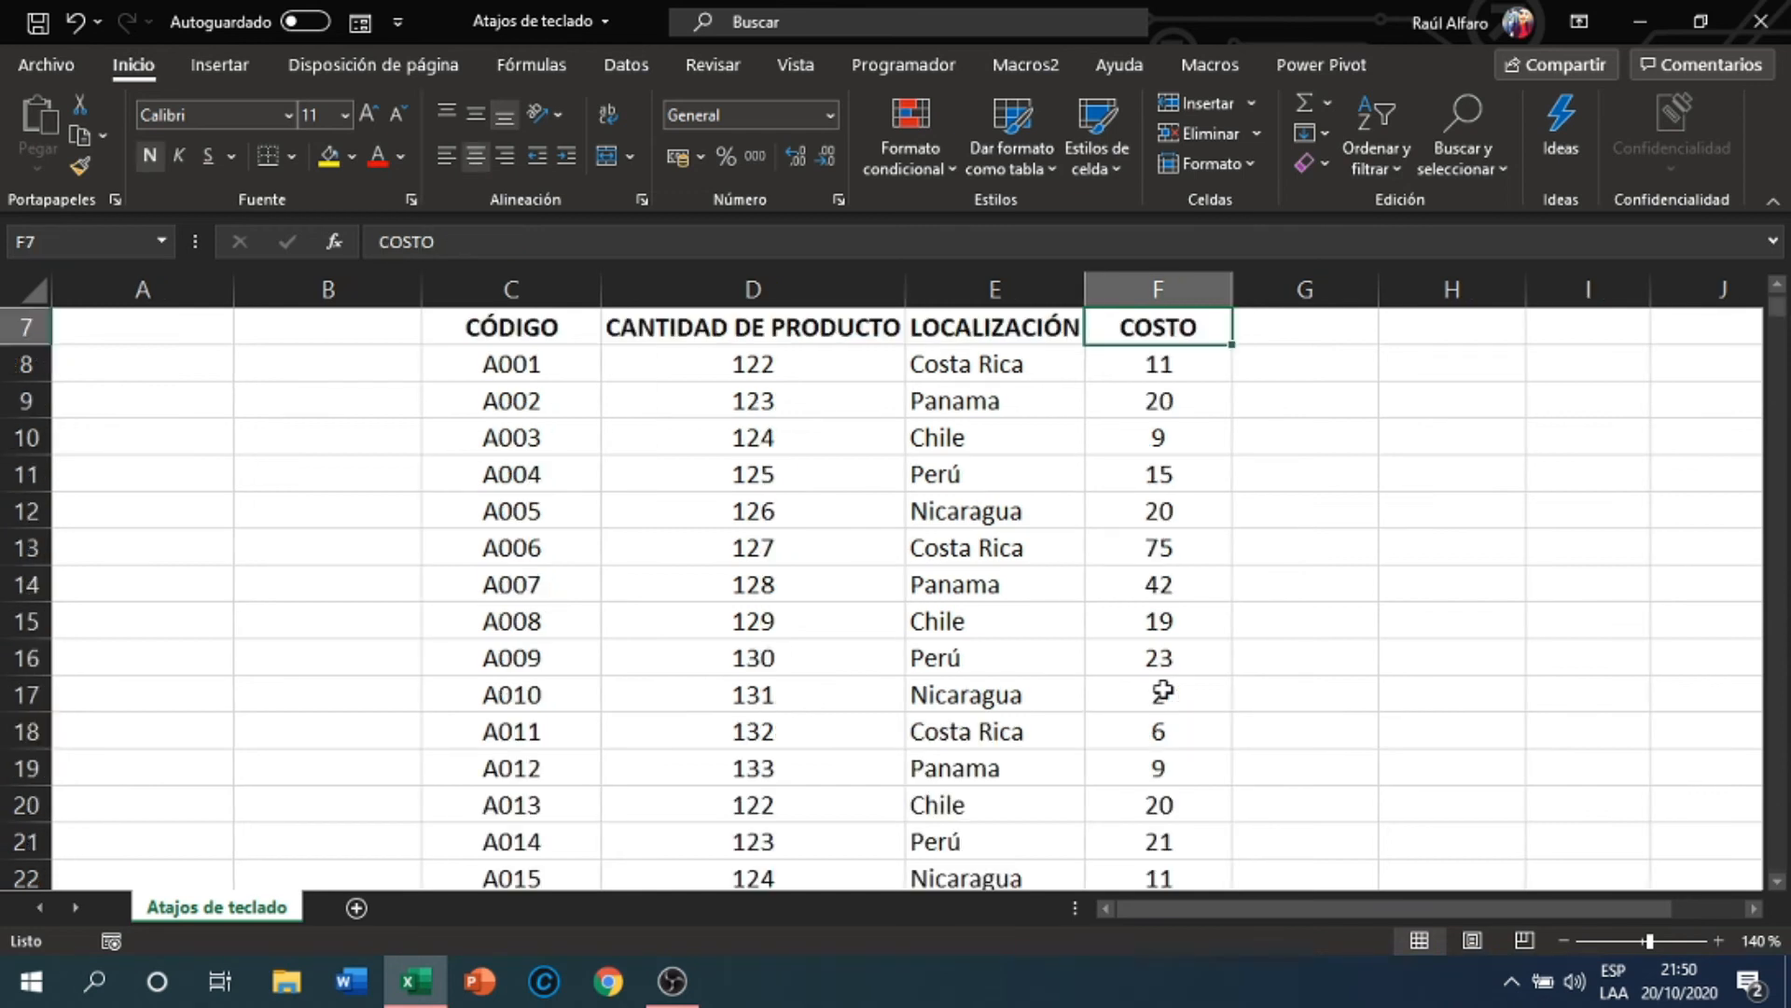
scroll(1325, 508, up, 2)
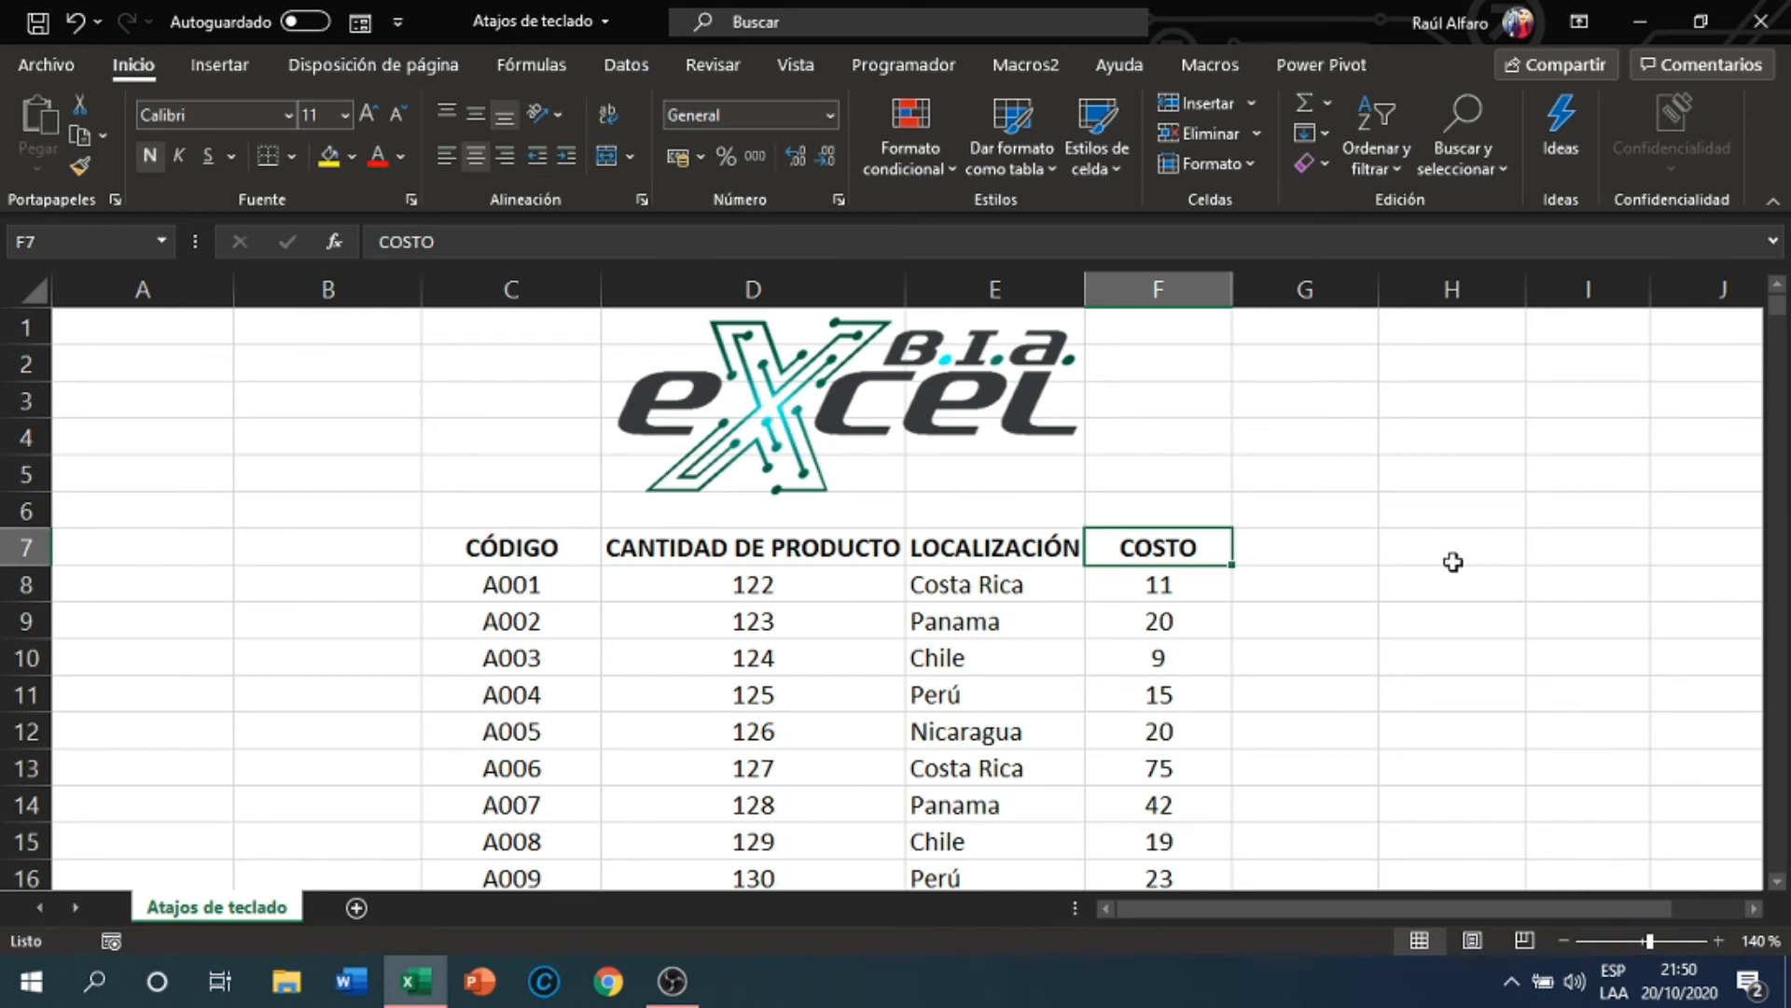
Insert the current date, 20/10/2020, as a fixed value in cell H7
click(1486, 557)
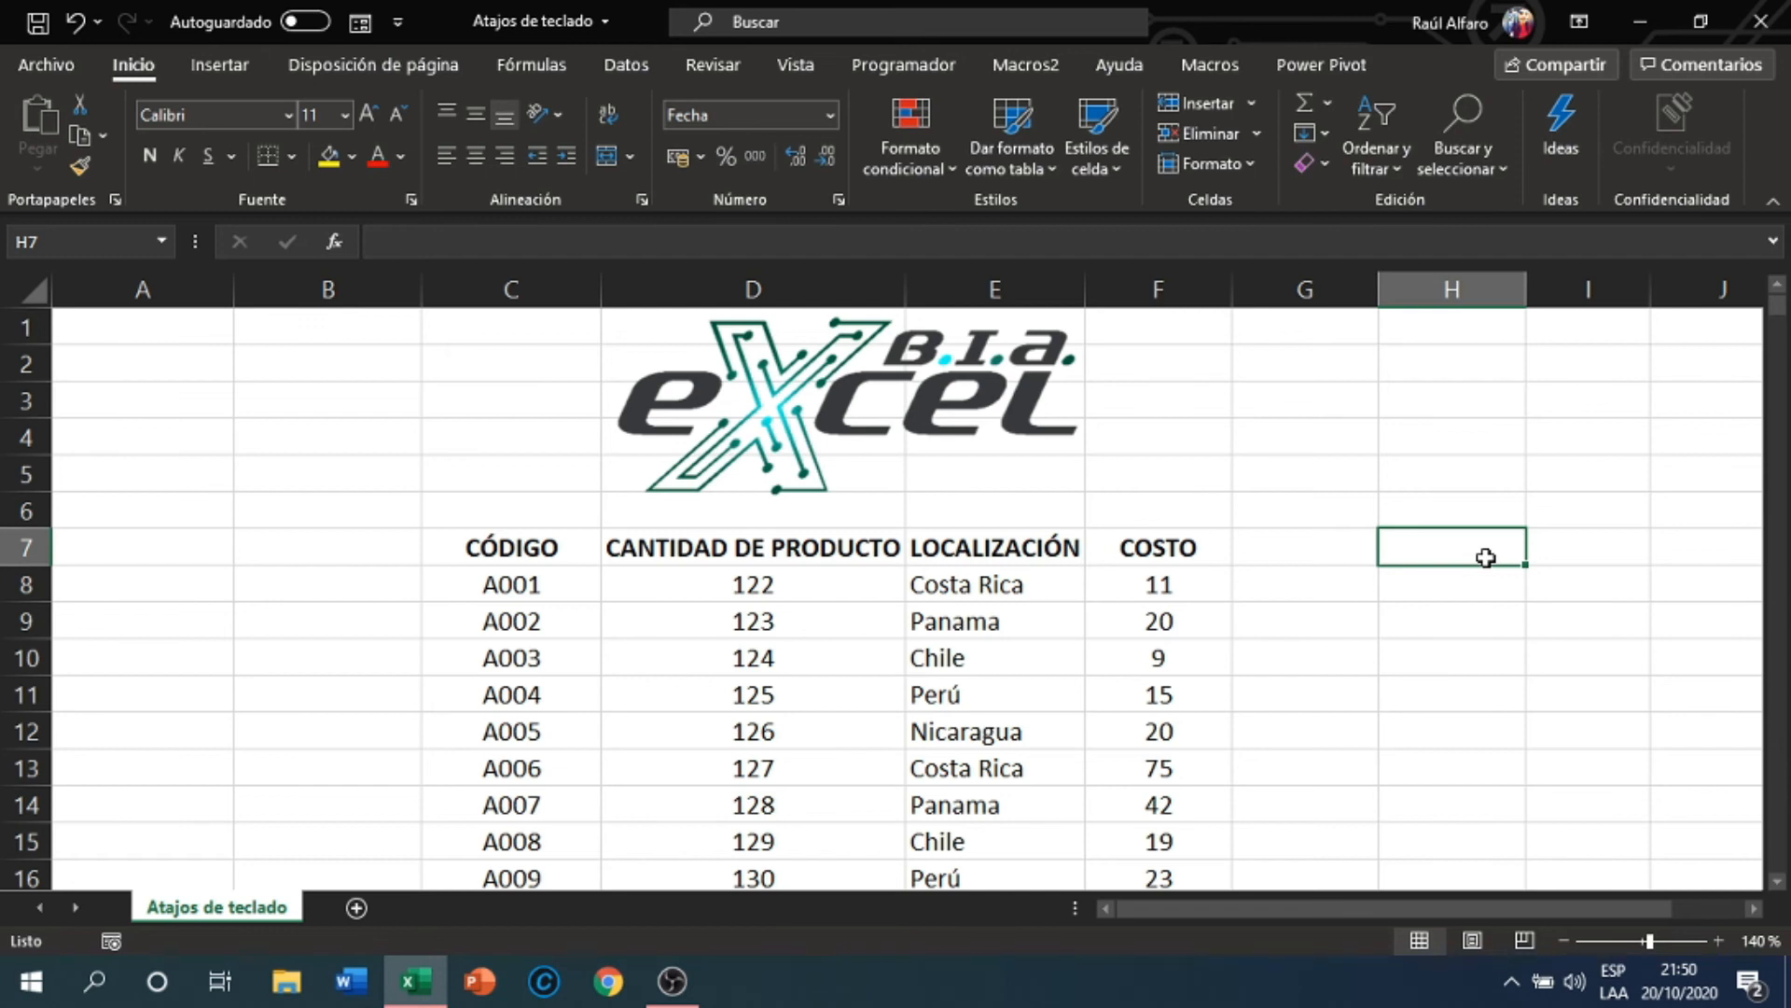
key(ctrl+semicolon)
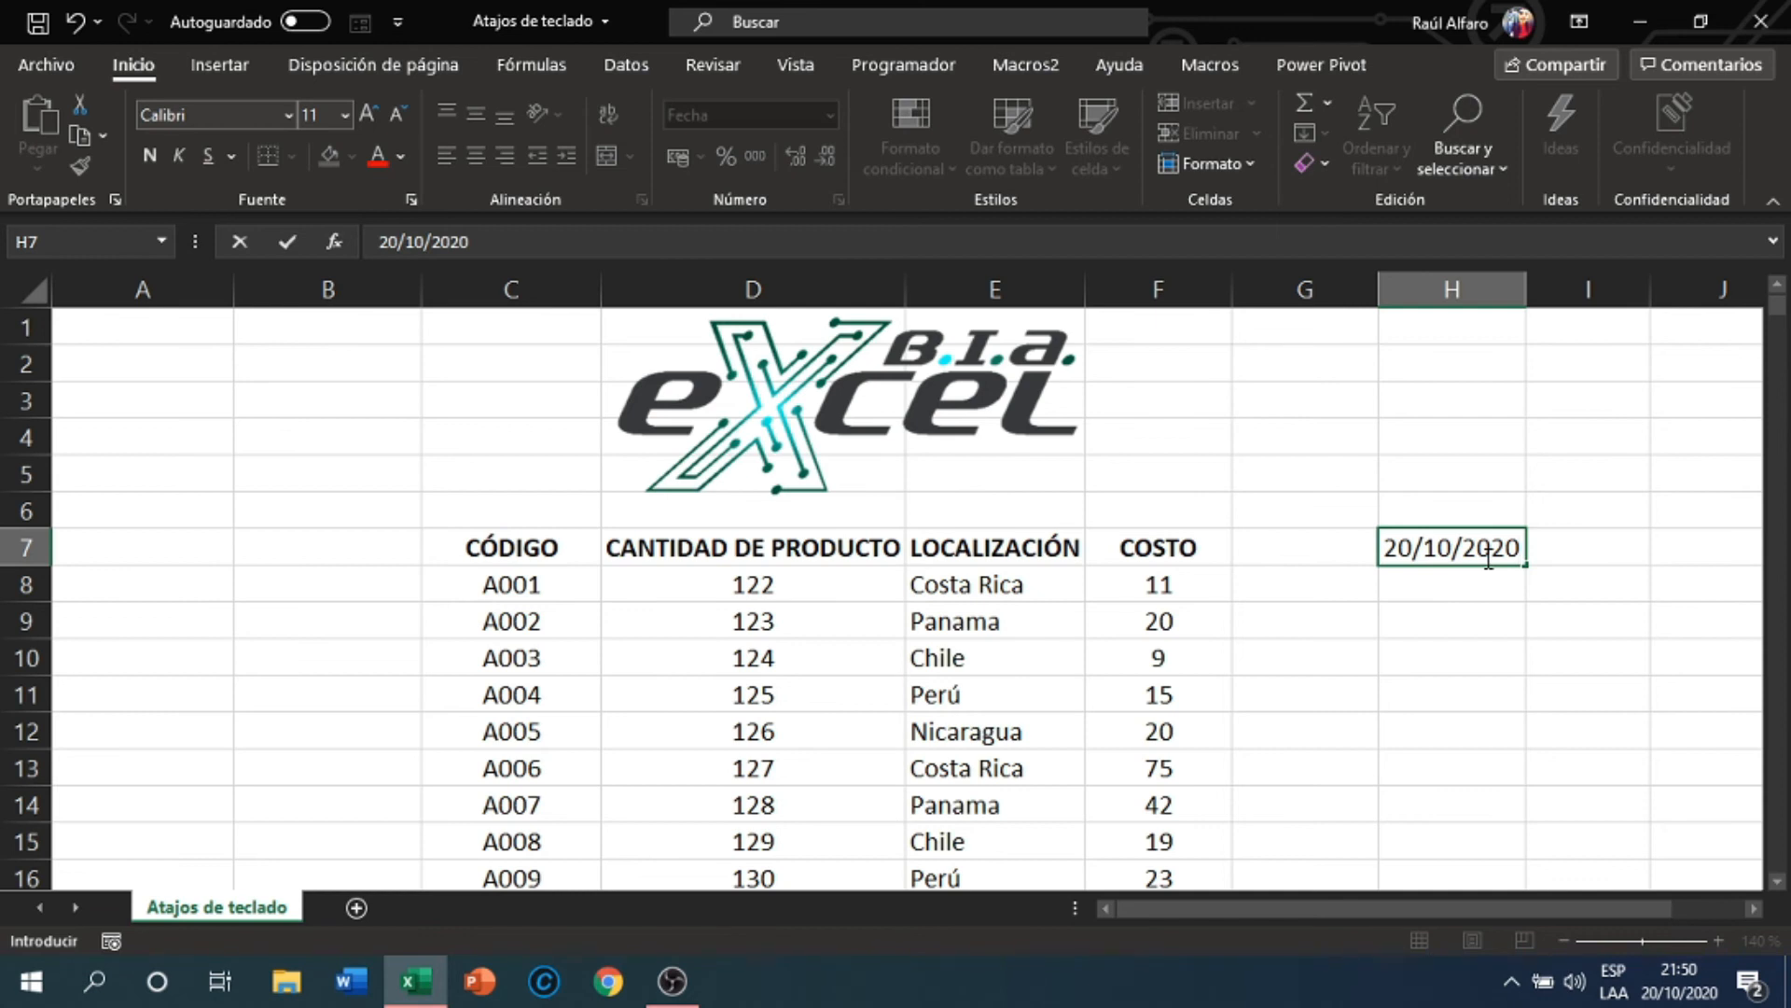
key(Return)
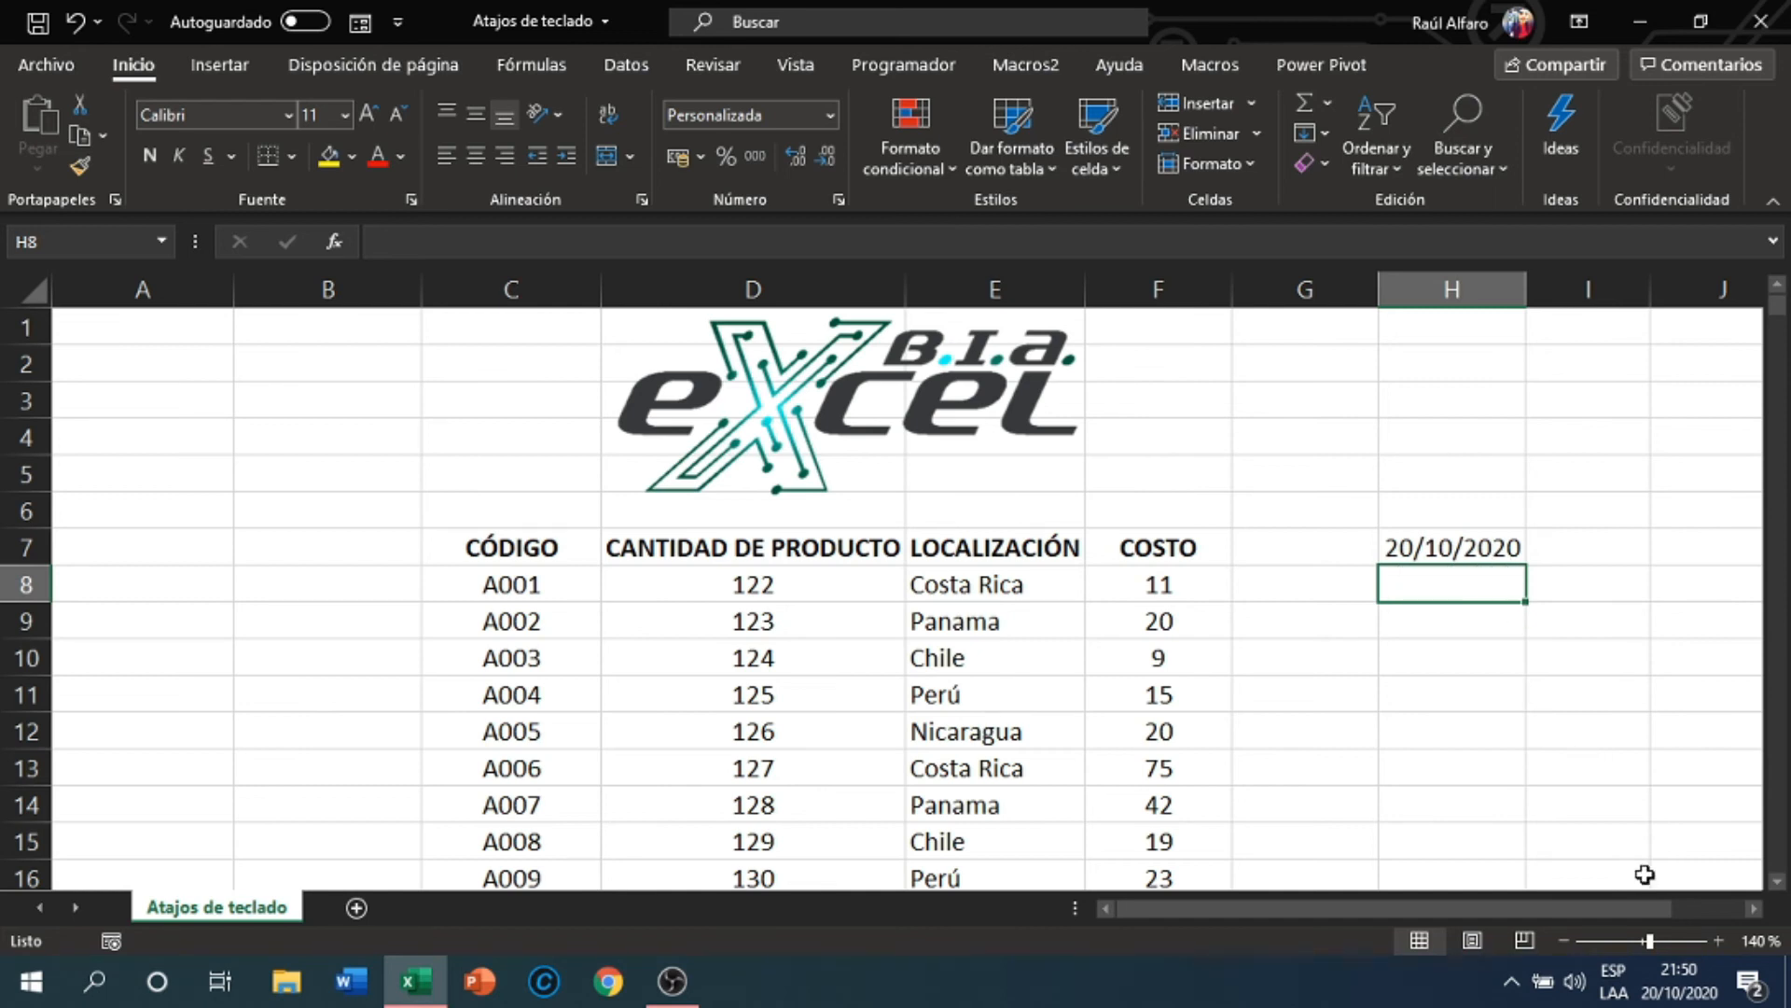
Insert the current time, 21:51, as a fixed value in cell H8 below the date, and reselect that cell
click(1433, 550)
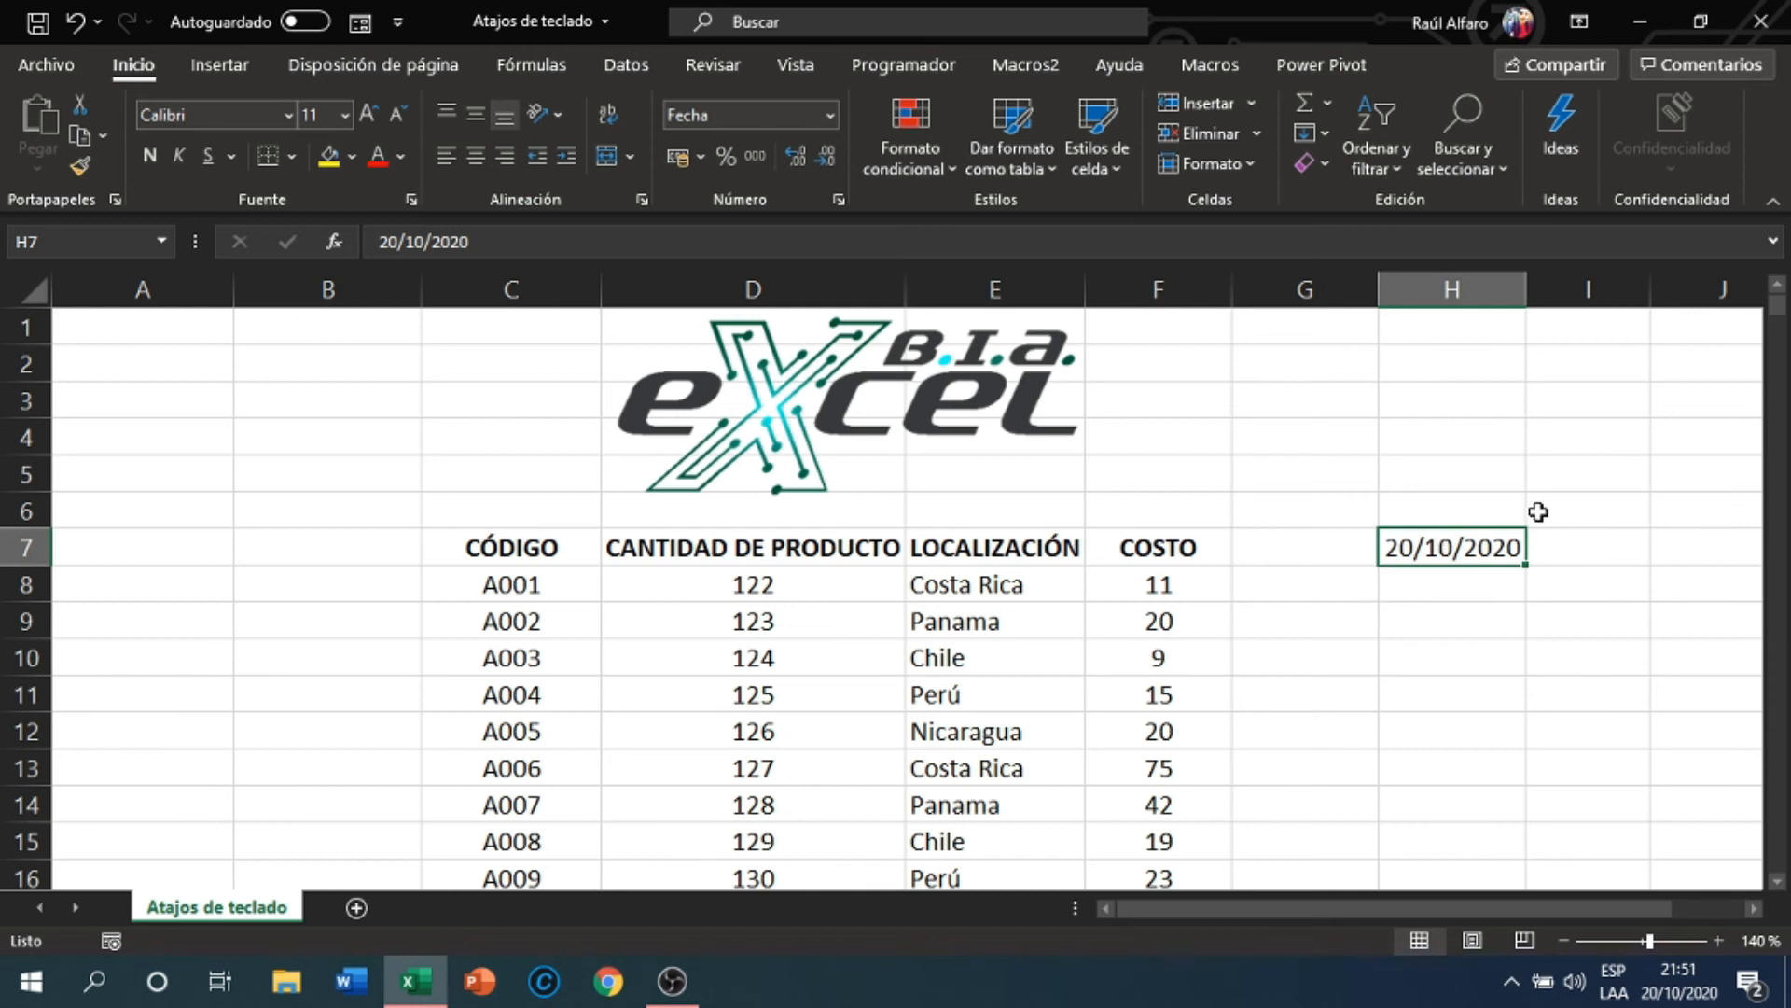
click(1458, 580)
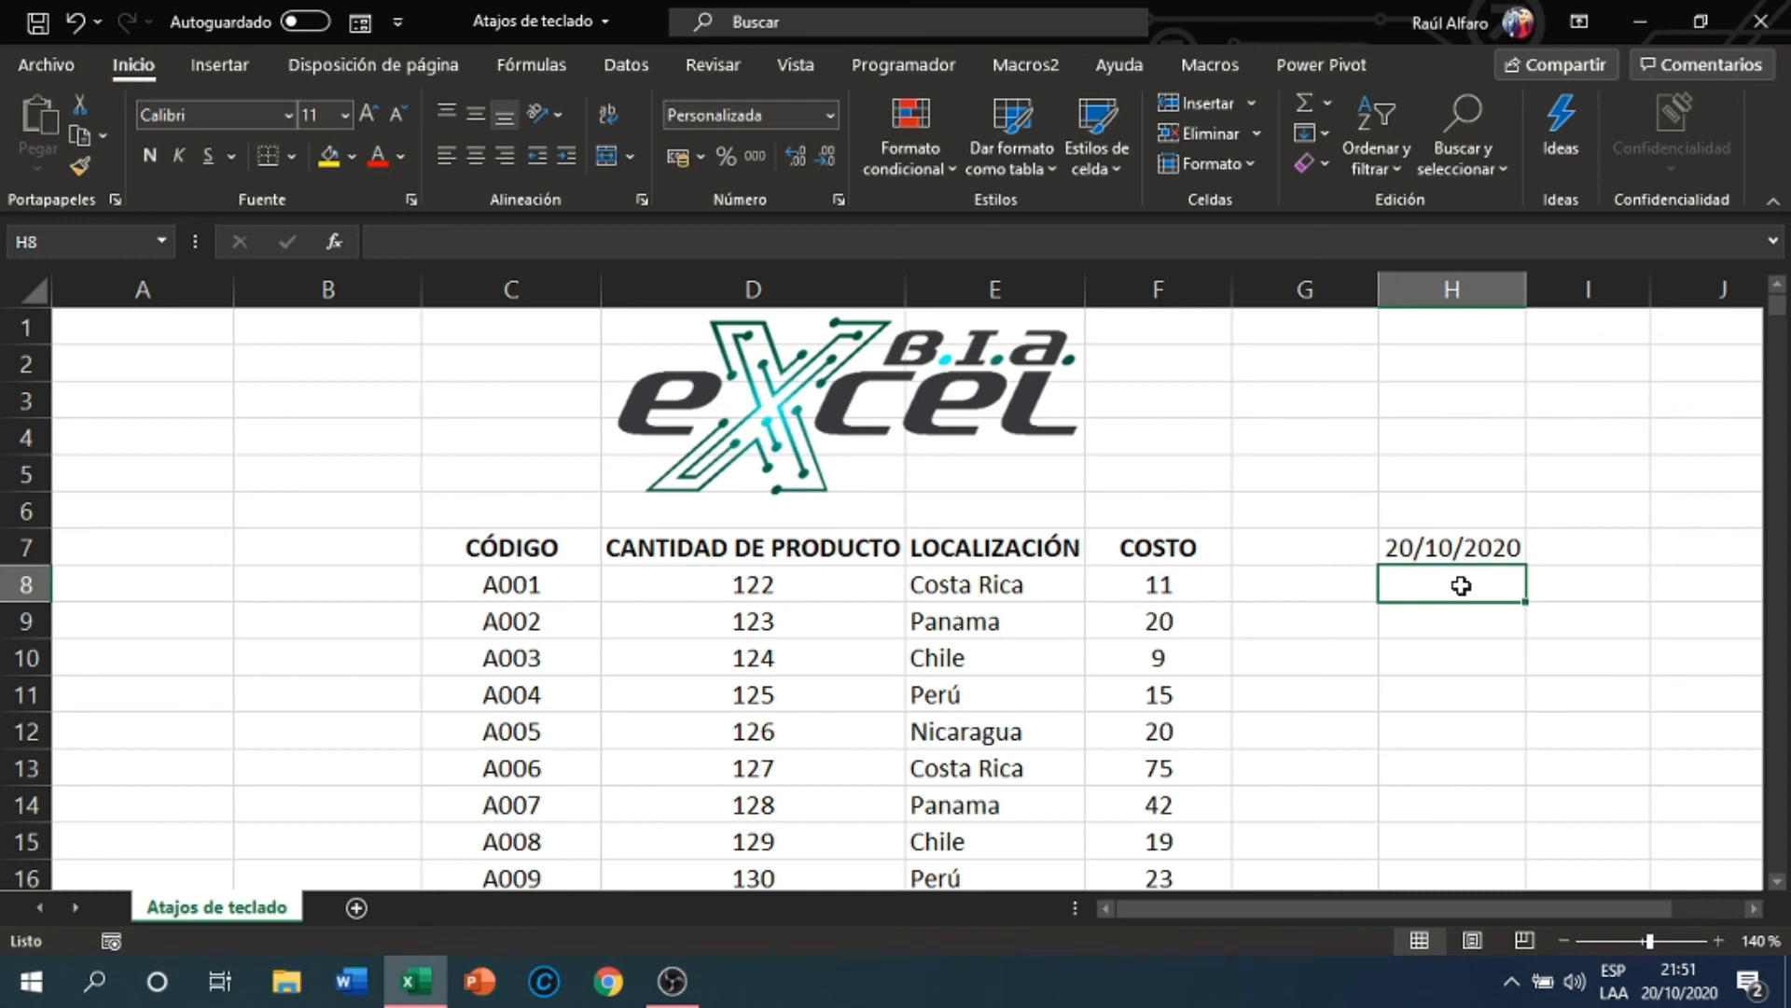
key(ctrl+shift+colon)
key(Return)
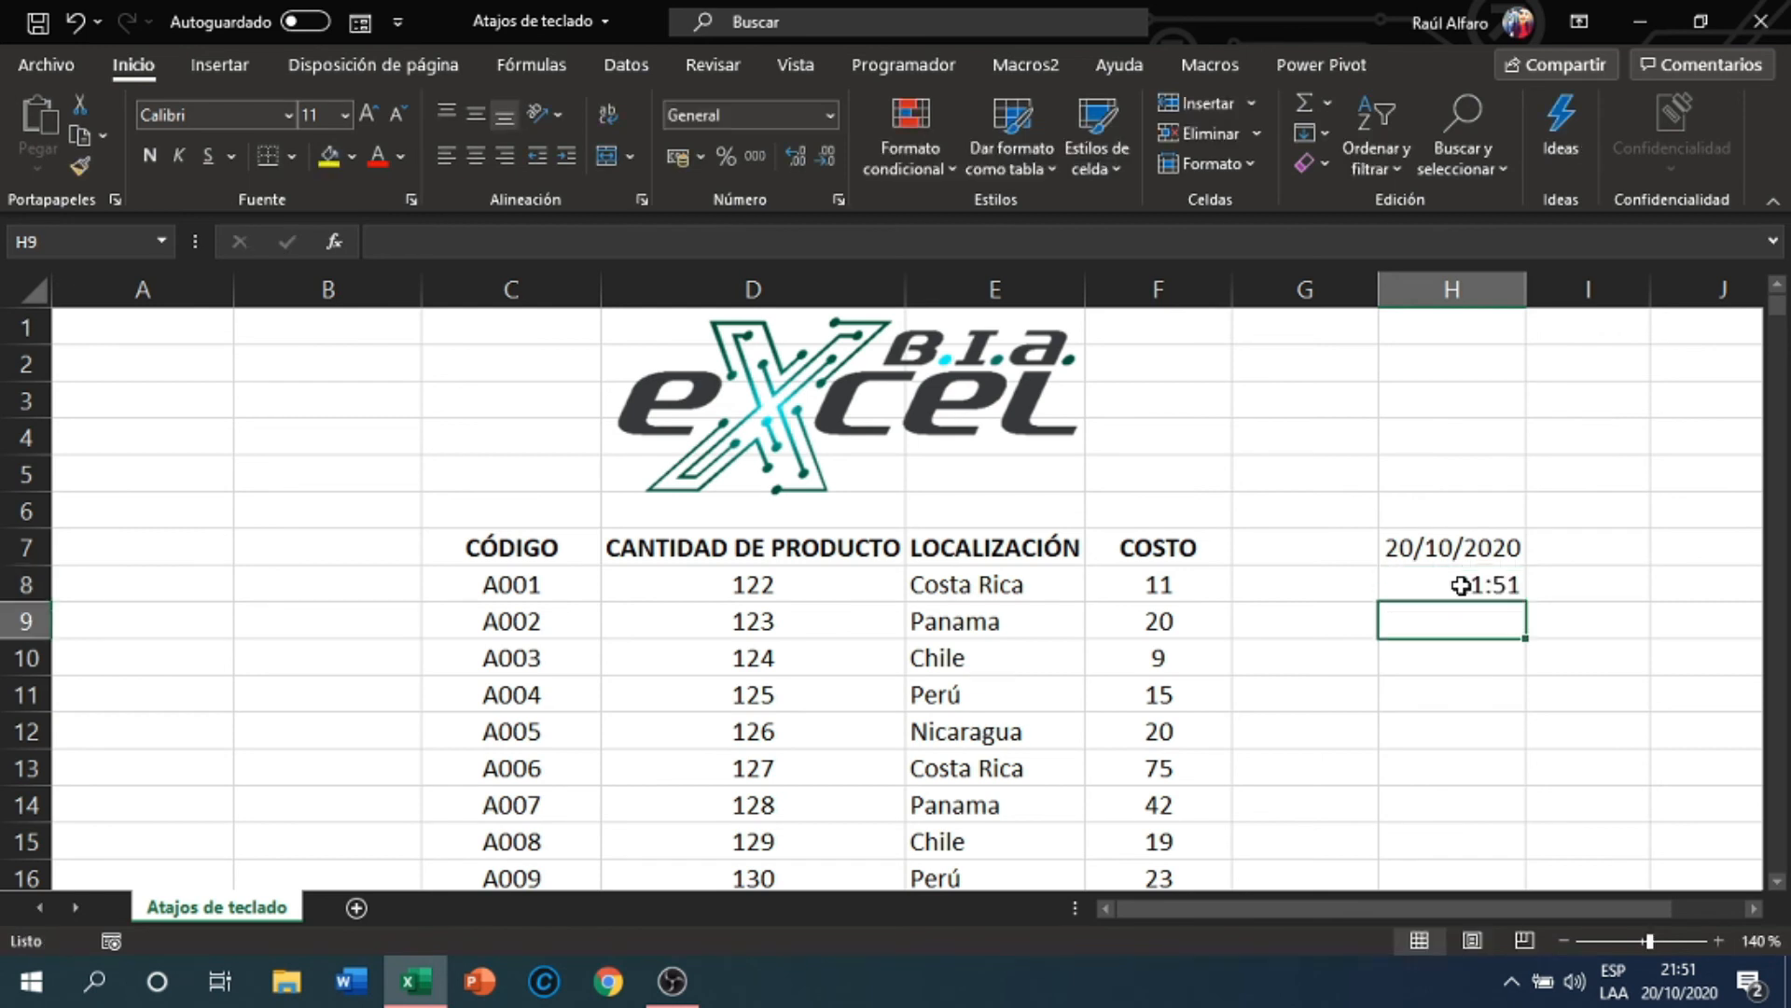
click(1502, 581)
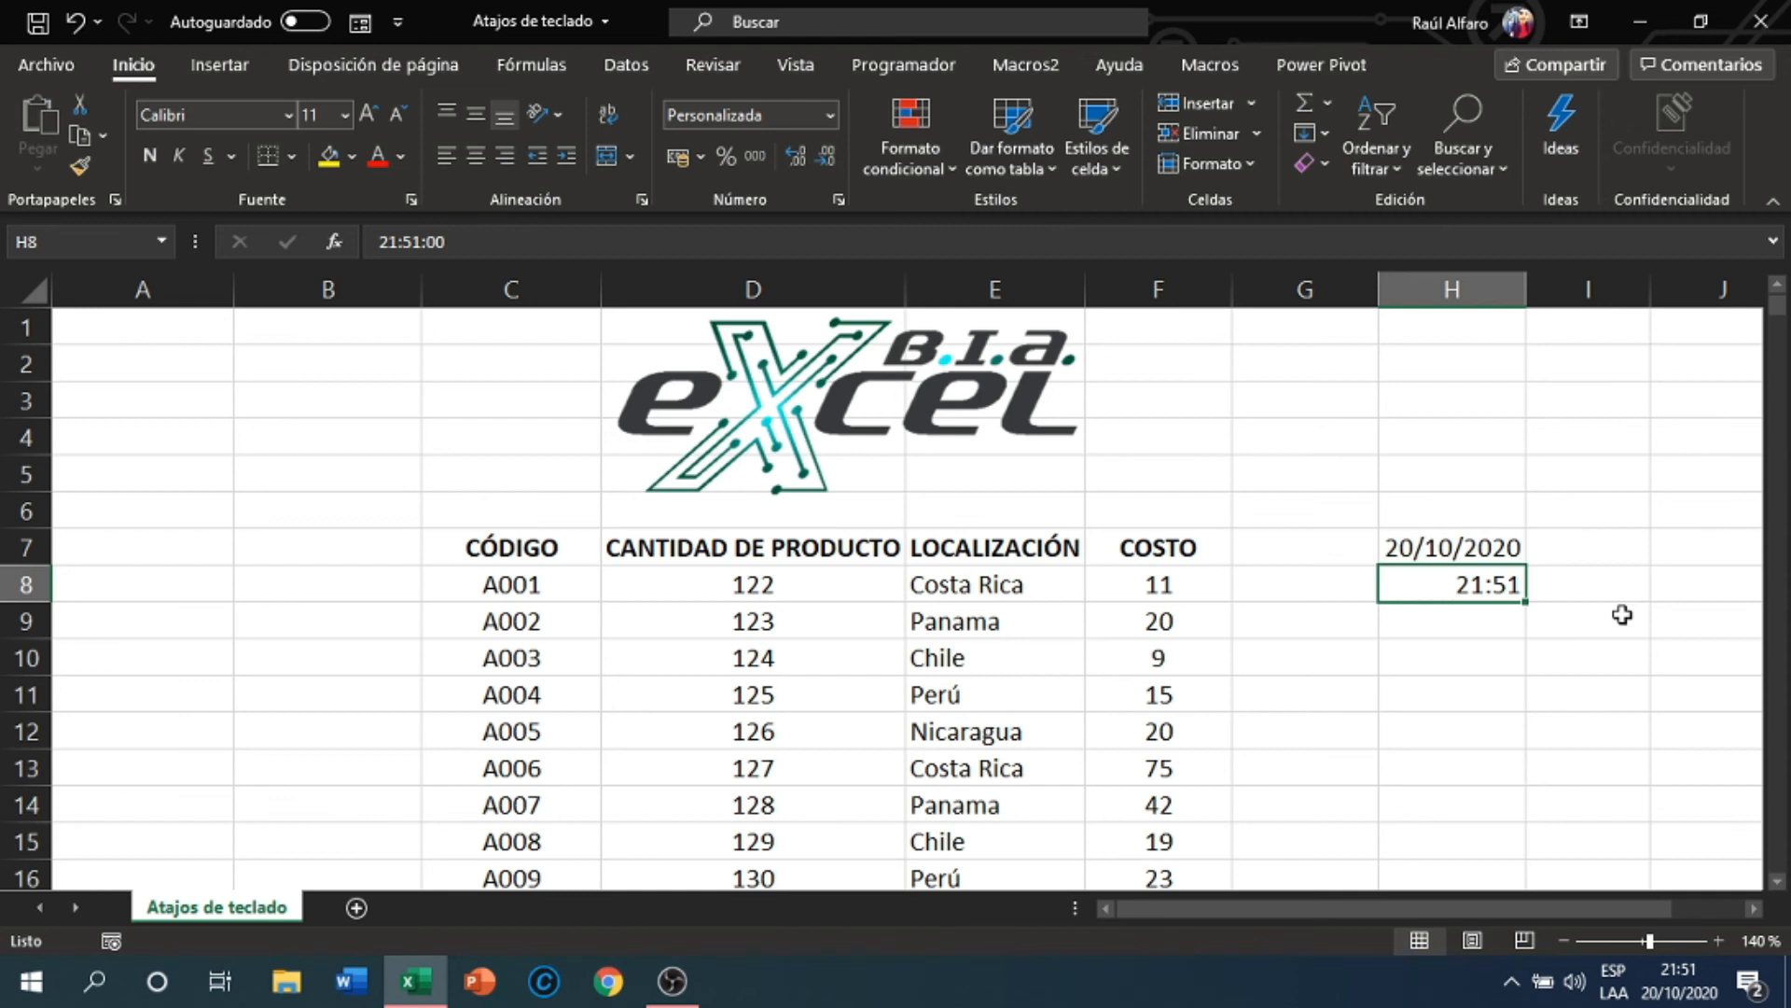
Examine the date stored in H7 and the time stored in H8, comparing them with the empty cells beside them
click(1444, 551)
click(1447, 584)
click(1444, 546)
click(1461, 584)
click(1568, 555)
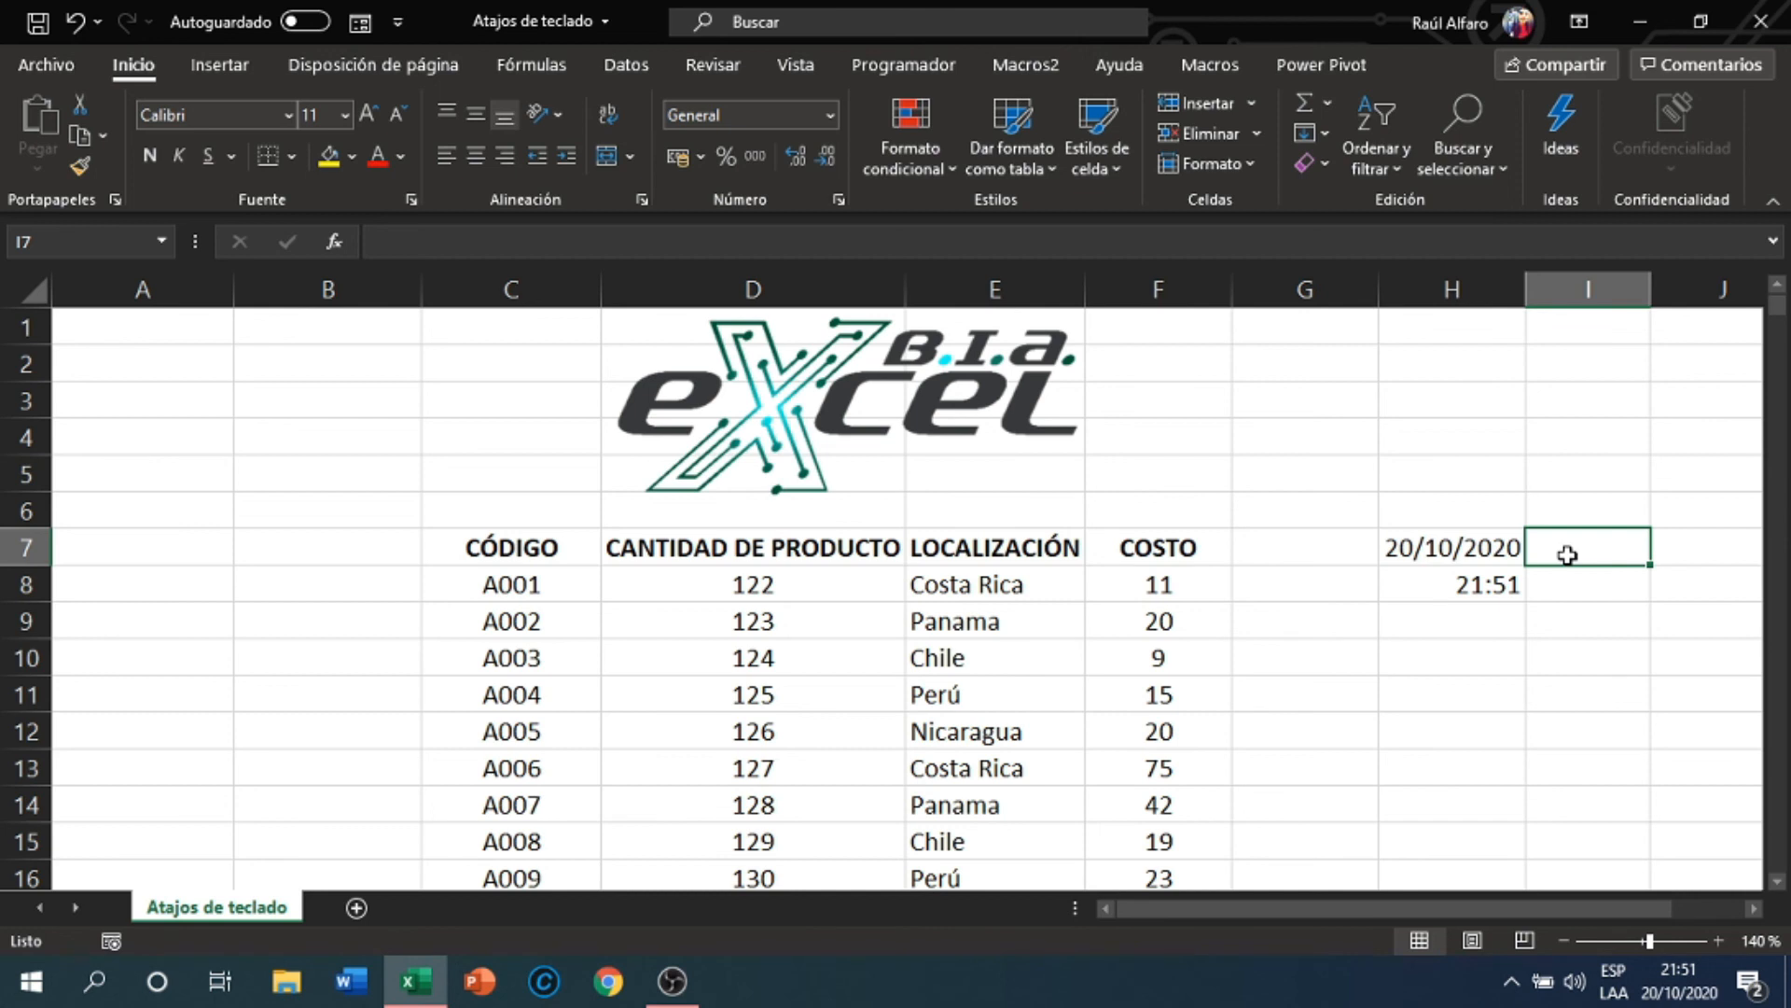
click(1457, 584)
click(1572, 584)
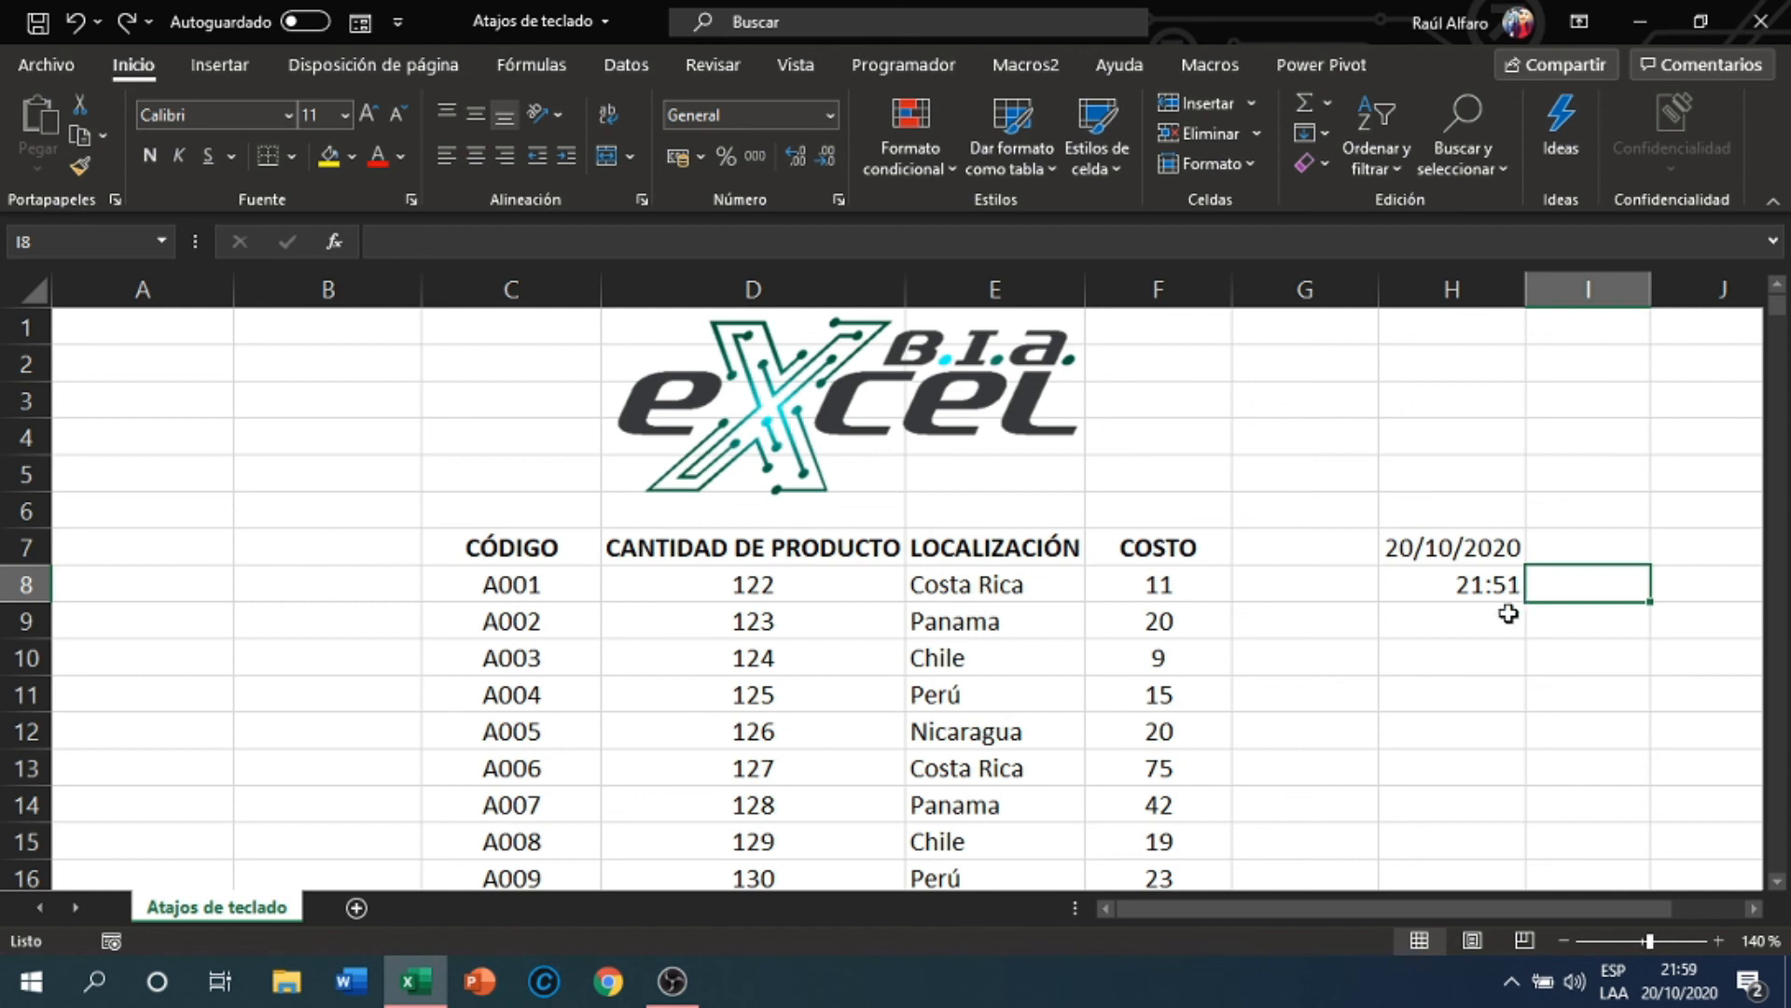
Enter "Hola" on two separate lines within cell H9, check the entry and move to I9
click(1461, 623)
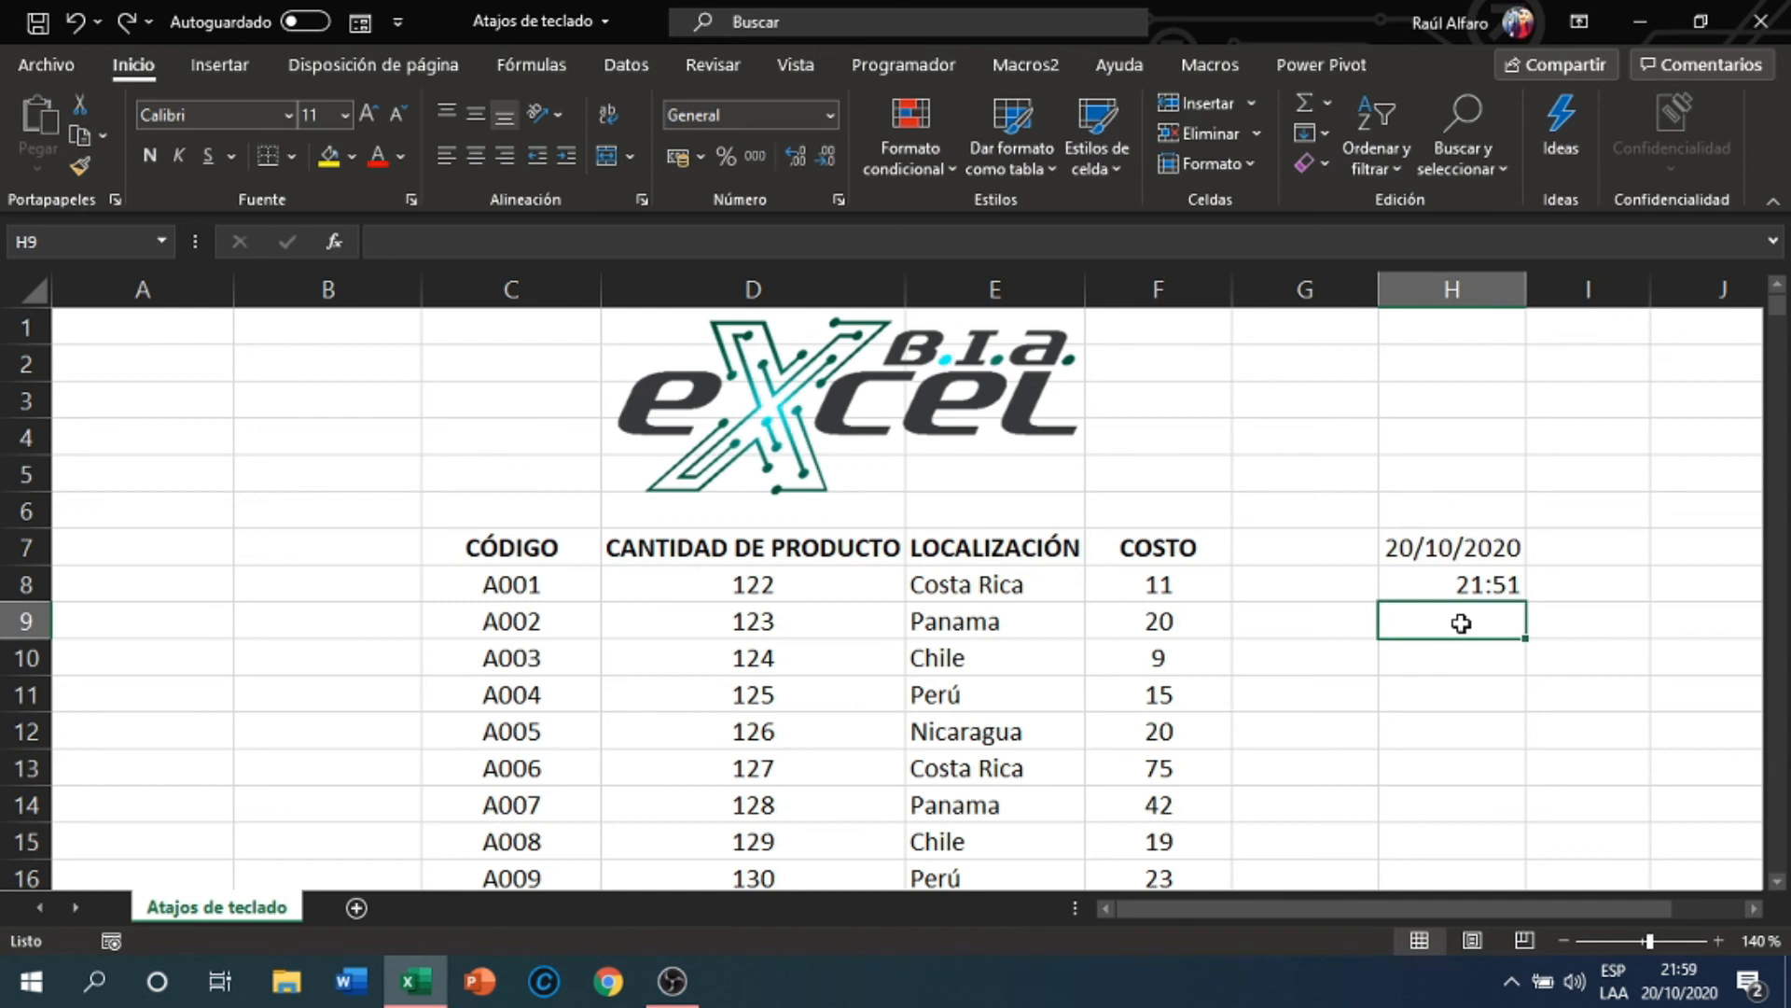
text(Hola)
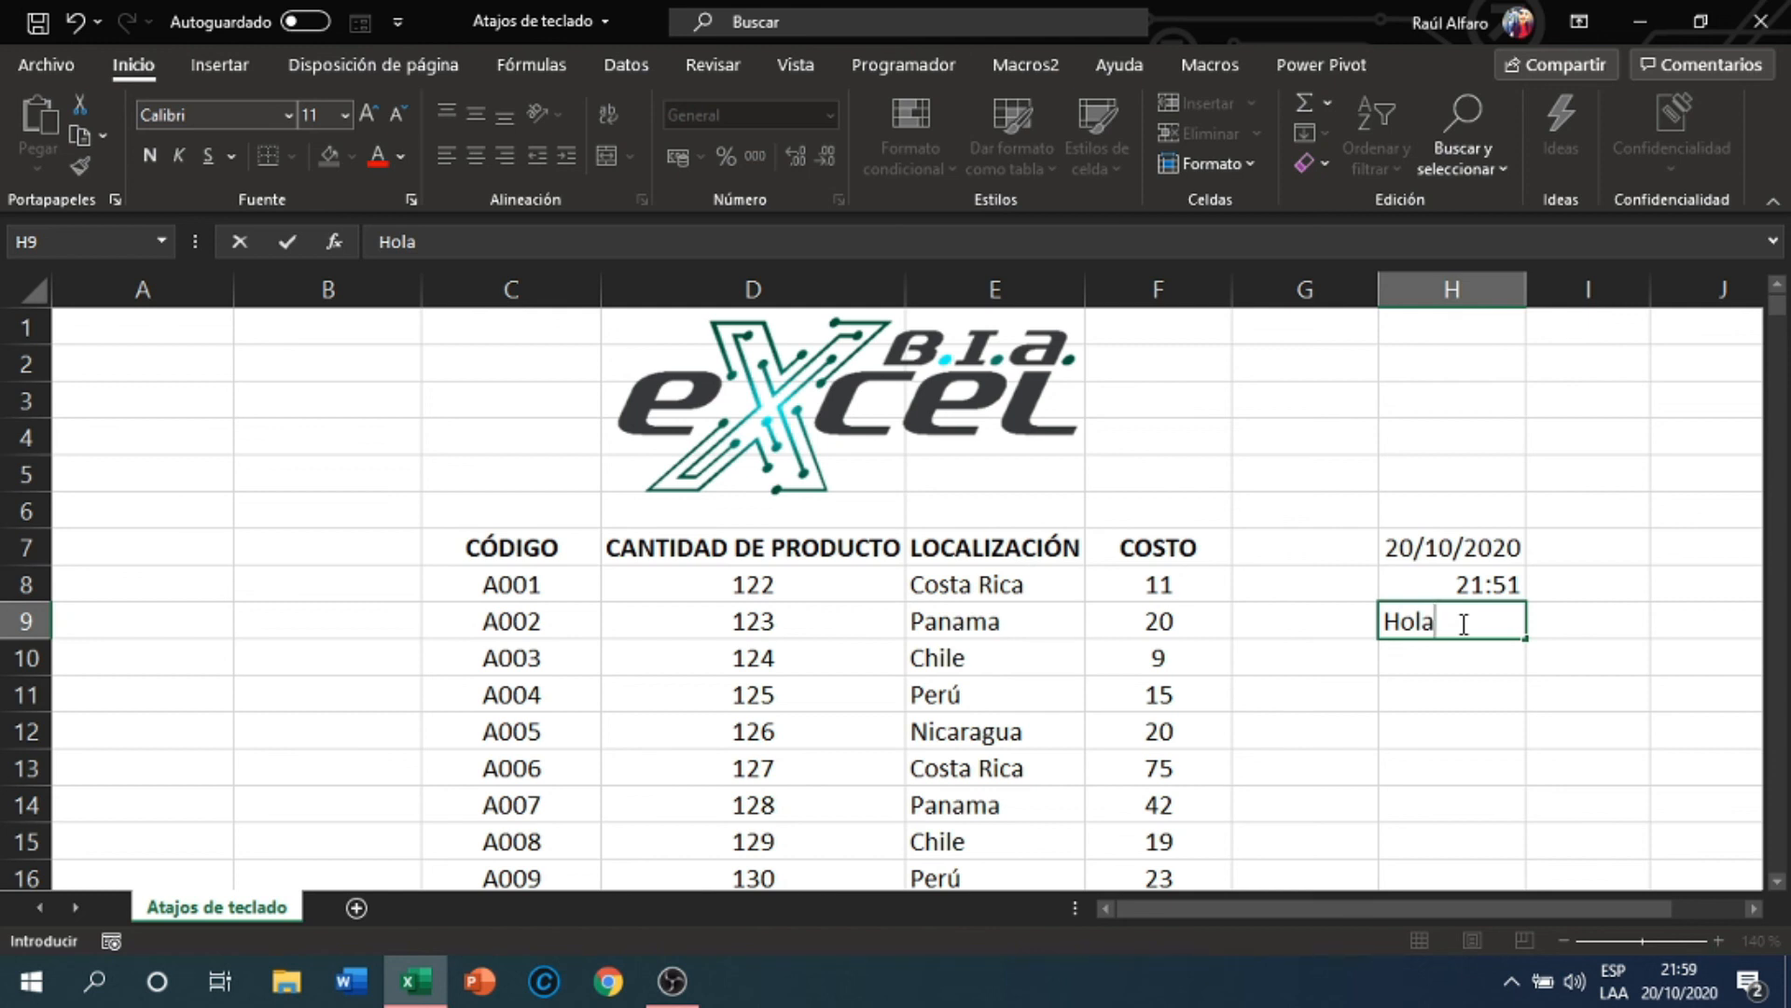
key(alt+Return)
text(Hola)
key(Return)
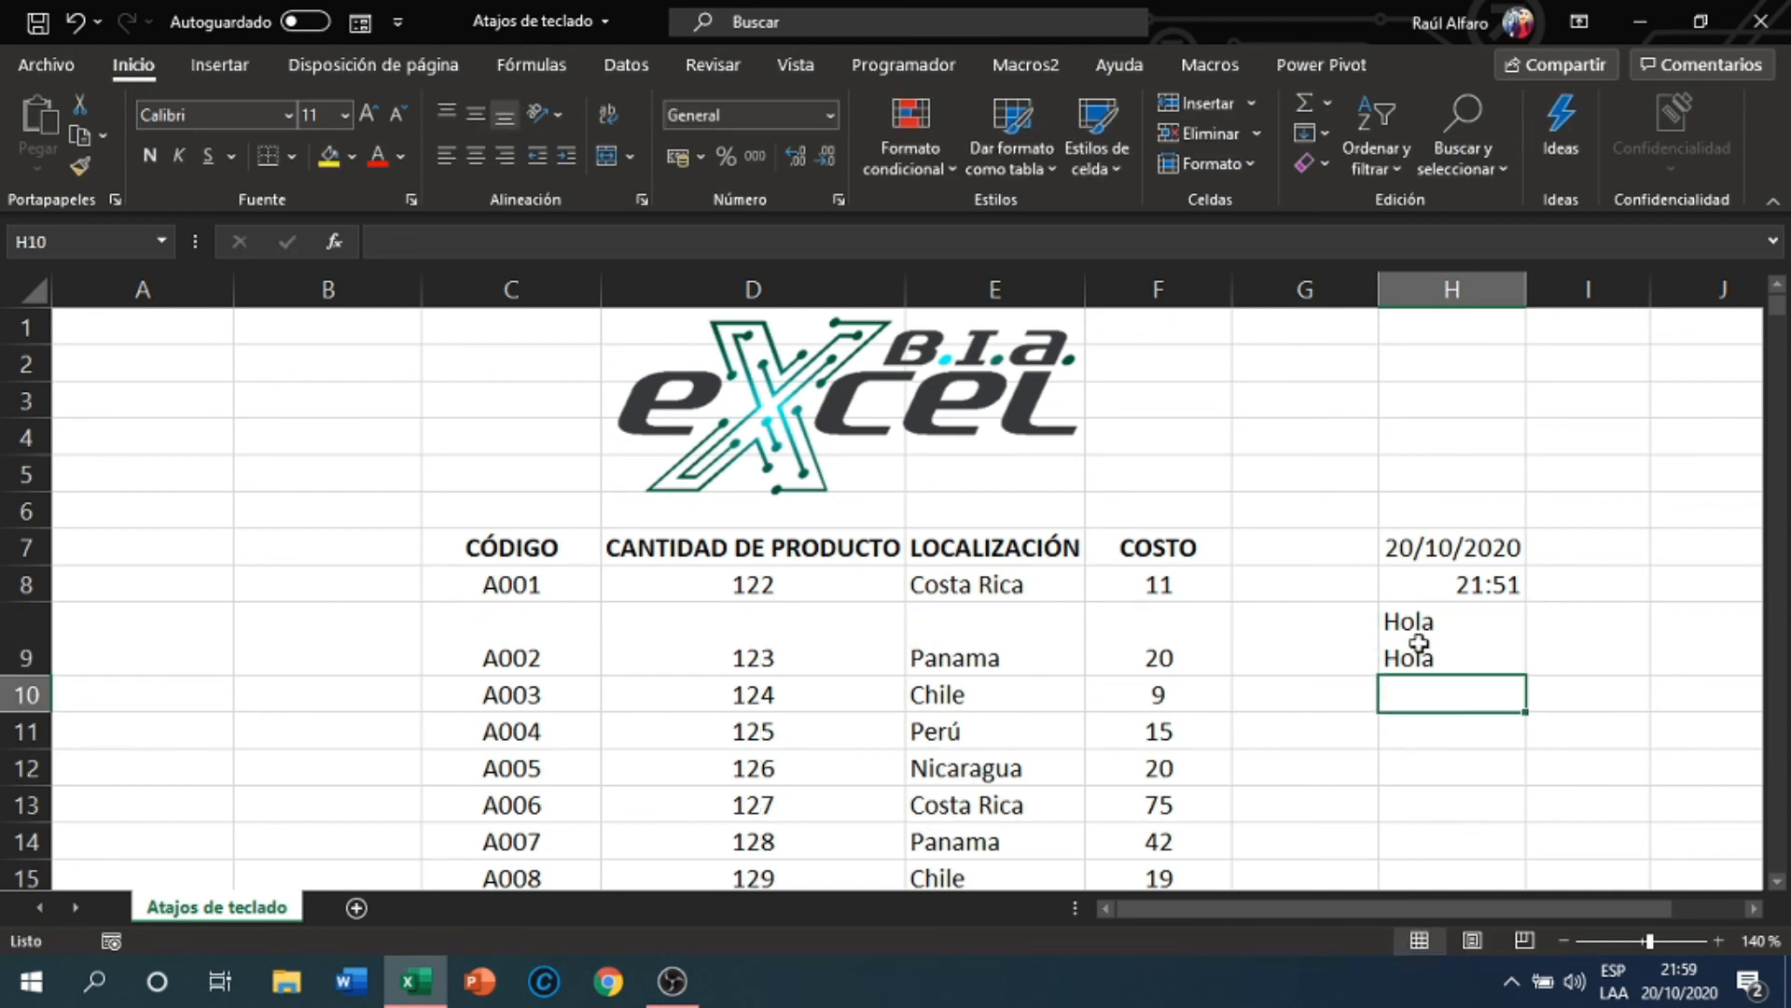
click(1405, 642)
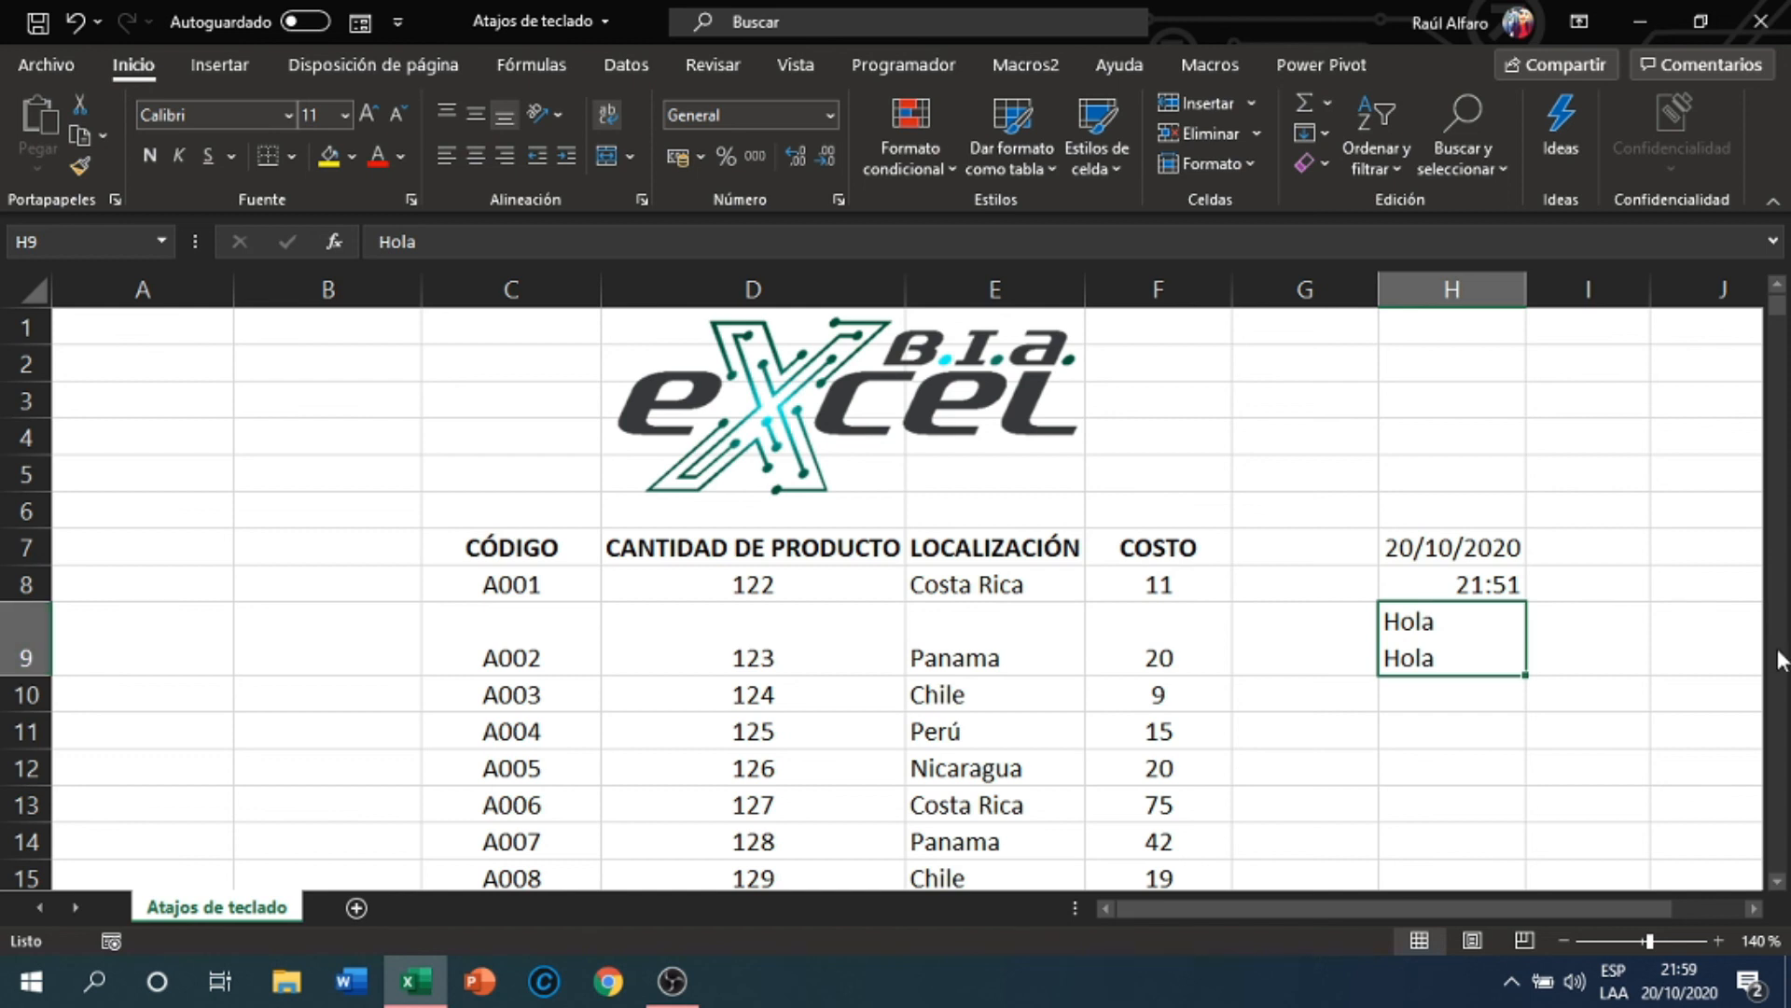
click(1612, 648)
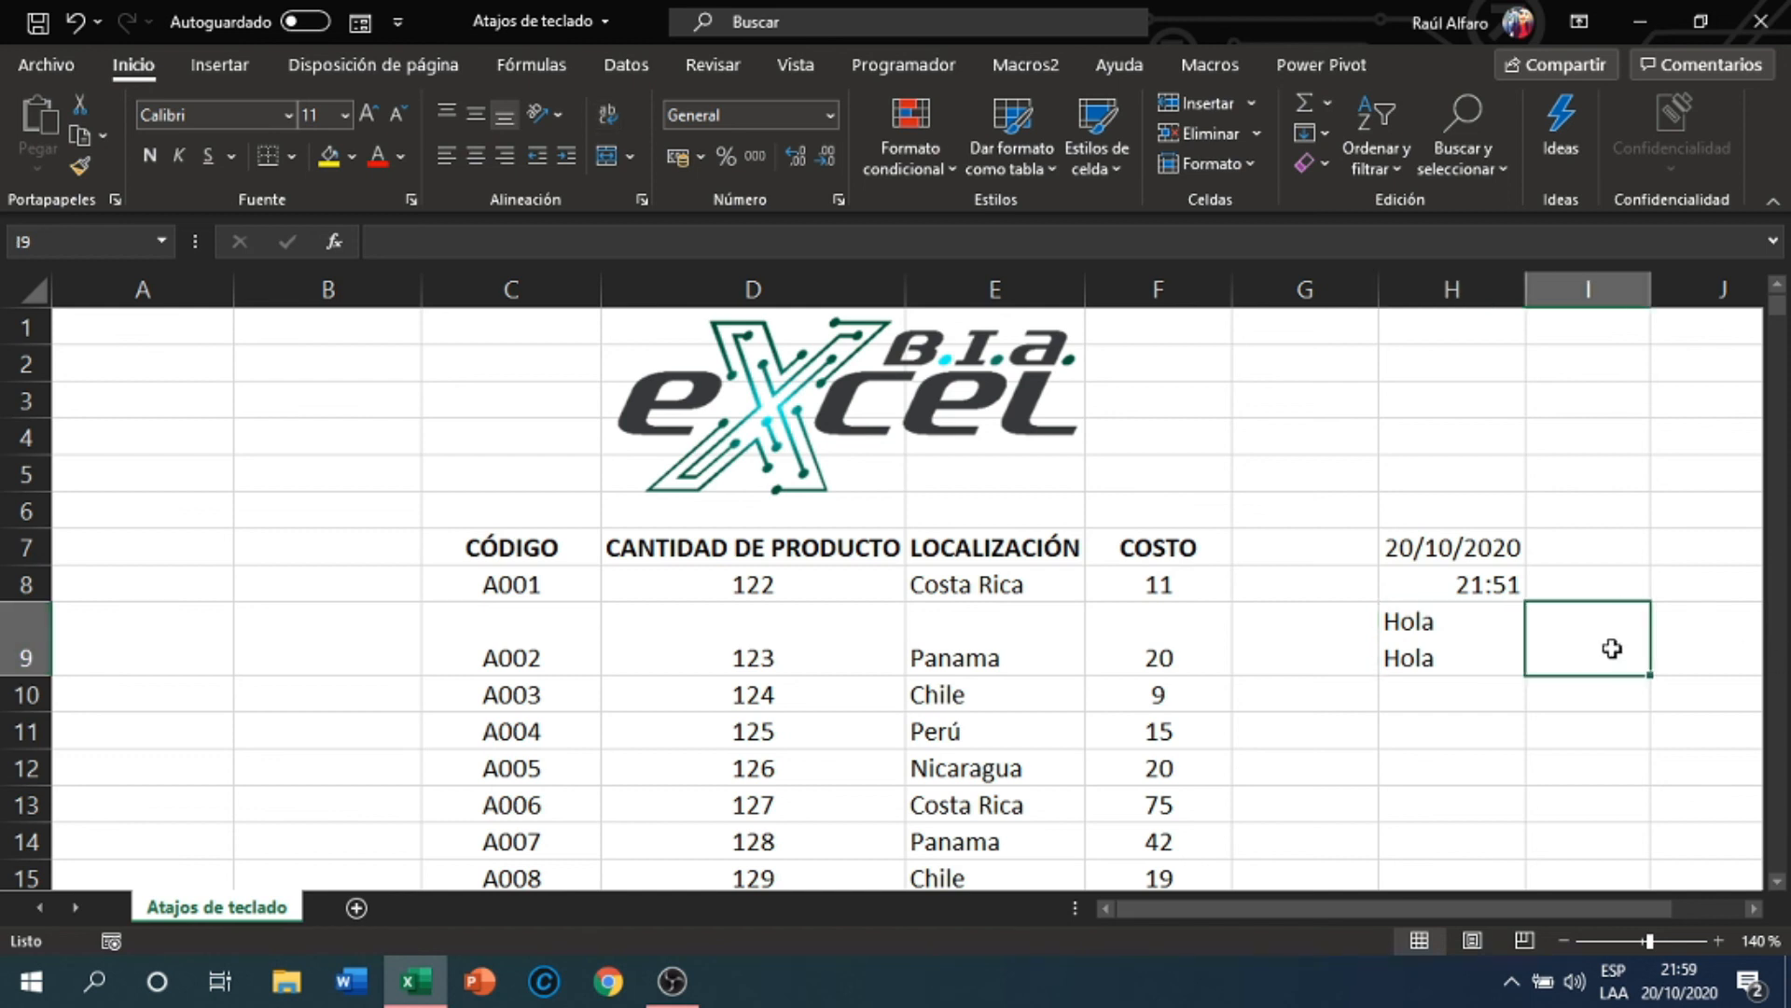